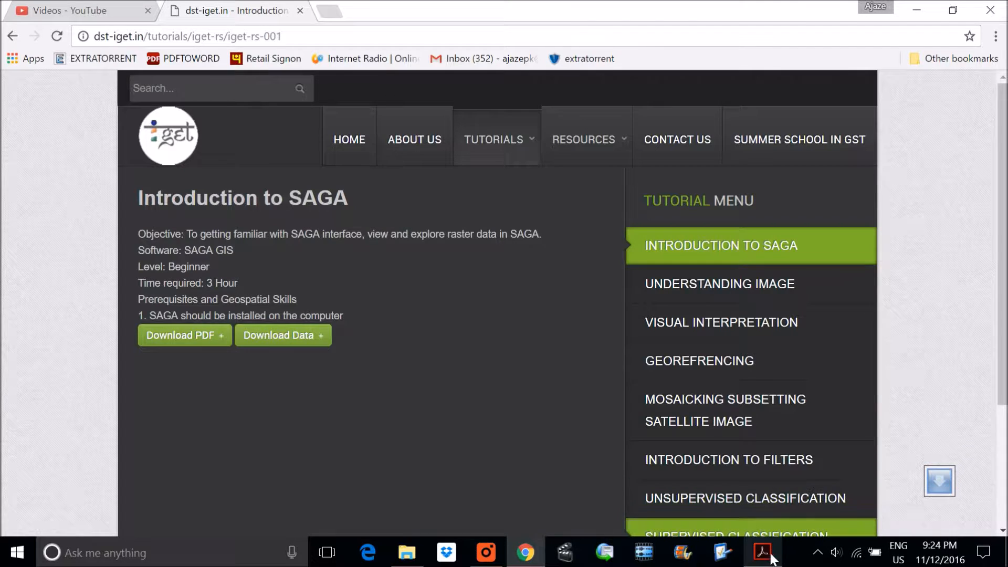
Launch SAGA from the saga_gui.exe shortcut on the desktop
{"action": "left_click", "coordinate": [1005, 551]}
{"action": "left_click", "coordinate": [333, 84]}
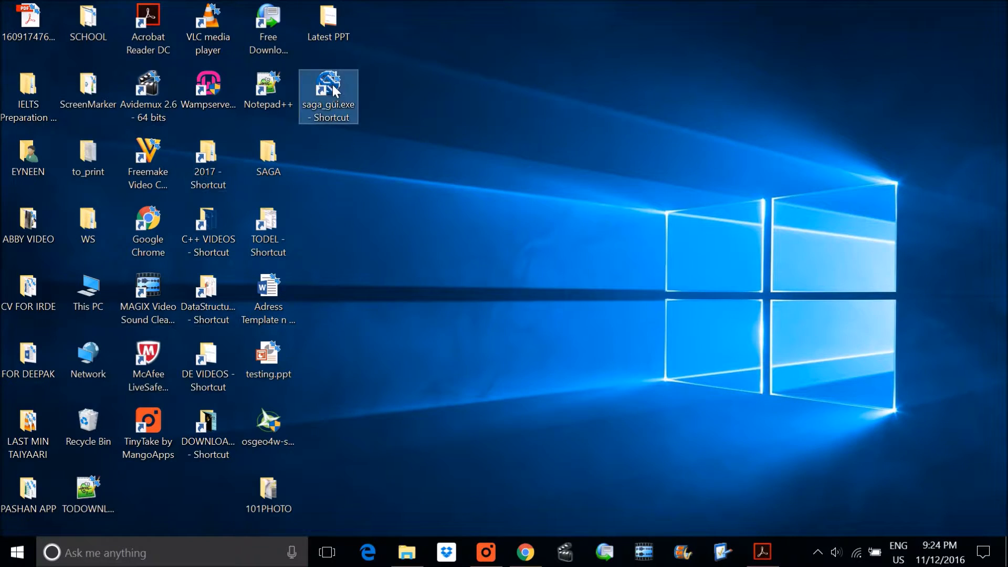
{"action": "double_click", "coordinate": [349, 121]}
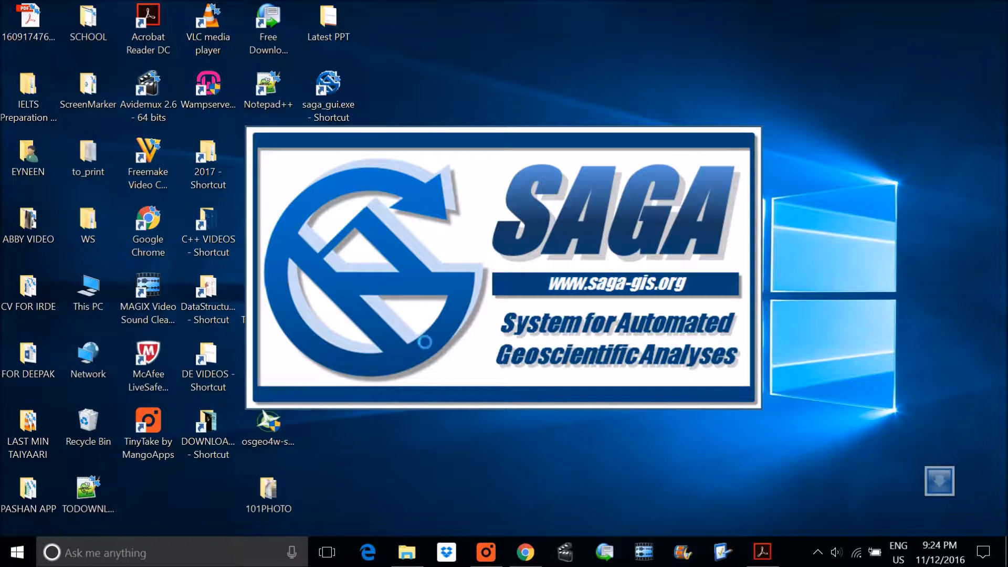
Switch to File Explorer and open the inner IGET_RS_002_Data folder that holds the exercise folders
{"action": "left_click", "coordinate": [407, 551]}
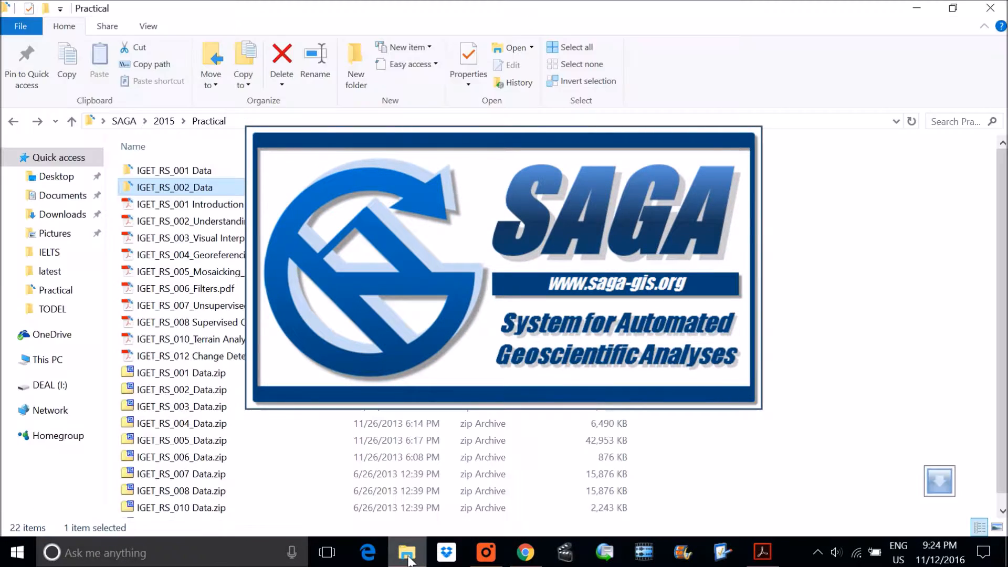
{"action": "double_click", "coordinate": [185, 189]}
{"action": "double_click", "coordinate": [182, 176]}
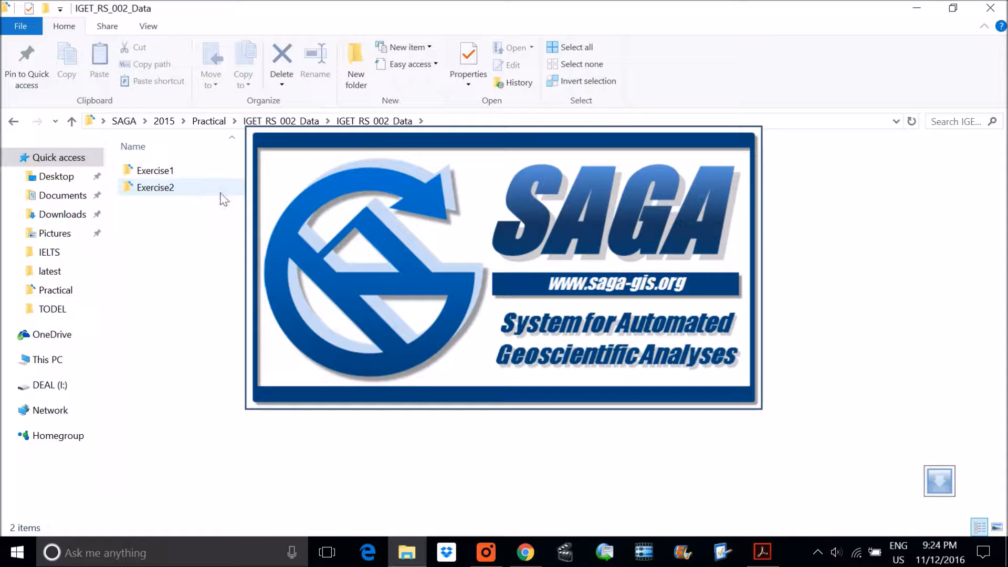
{"action": "mouse_move", "coordinate": [244, 200]}
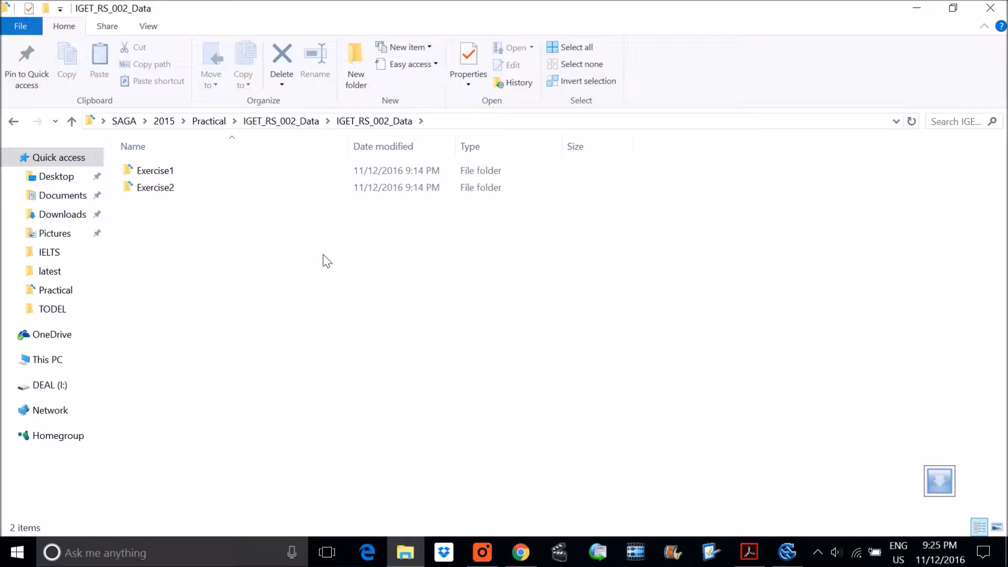
Switch to SAGA and start it with an empty project
{"action": "left_click", "coordinate": [788, 552]}
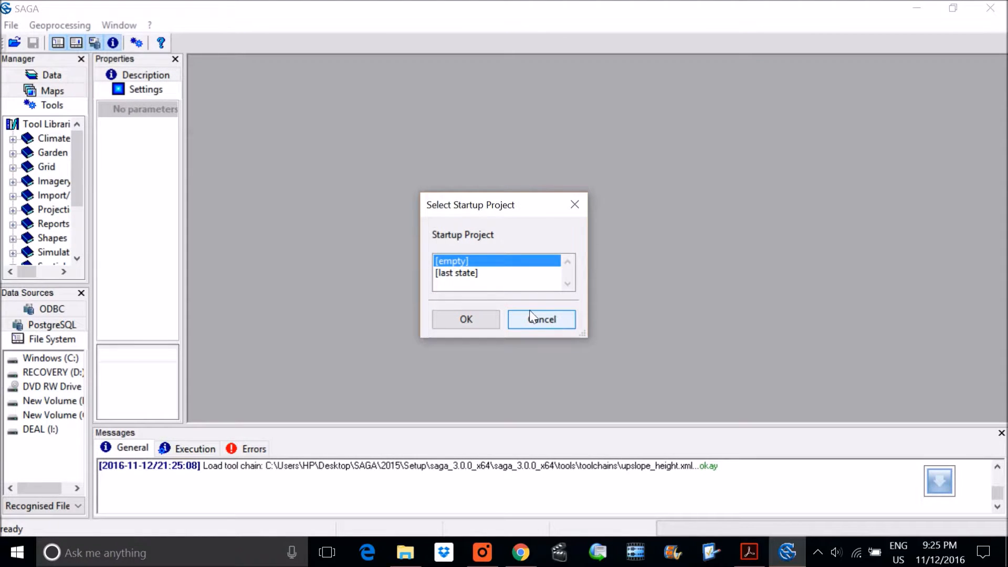
{"action": "left_click", "coordinate": [484, 321]}
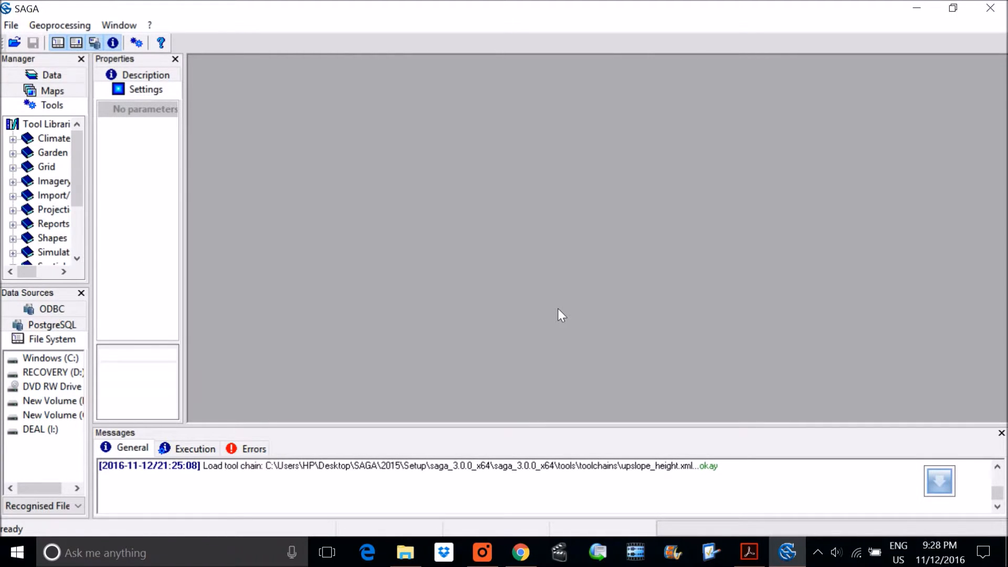
Switch to File Explorer, open the Exercise1 folder and look through its Band1 to Band7 TIFF images
{"action": "left_click", "coordinate": [406, 553]}
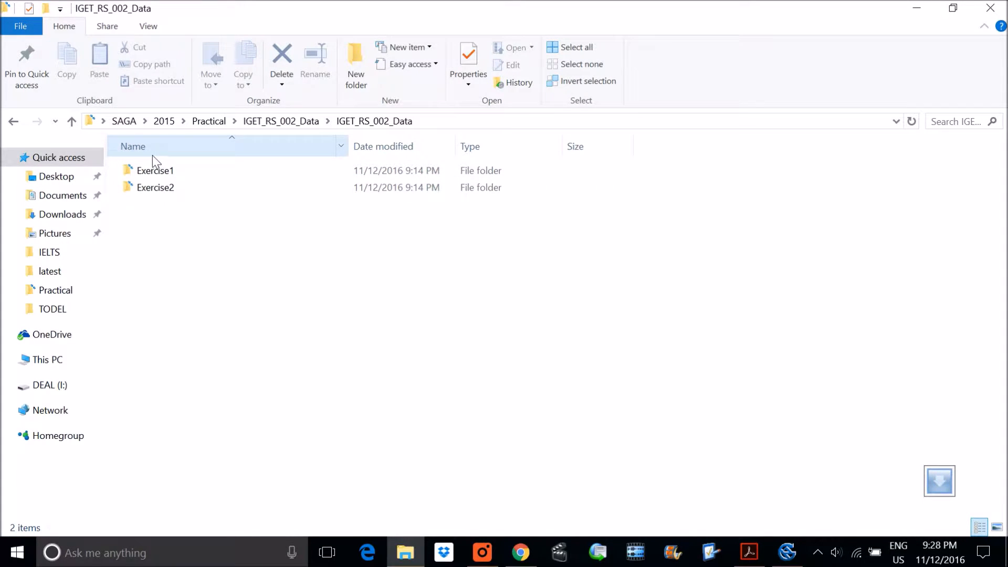
{"action": "left_click", "coordinate": [149, 174]}
{"action": "double_click", "coordinate": [149, 175]}
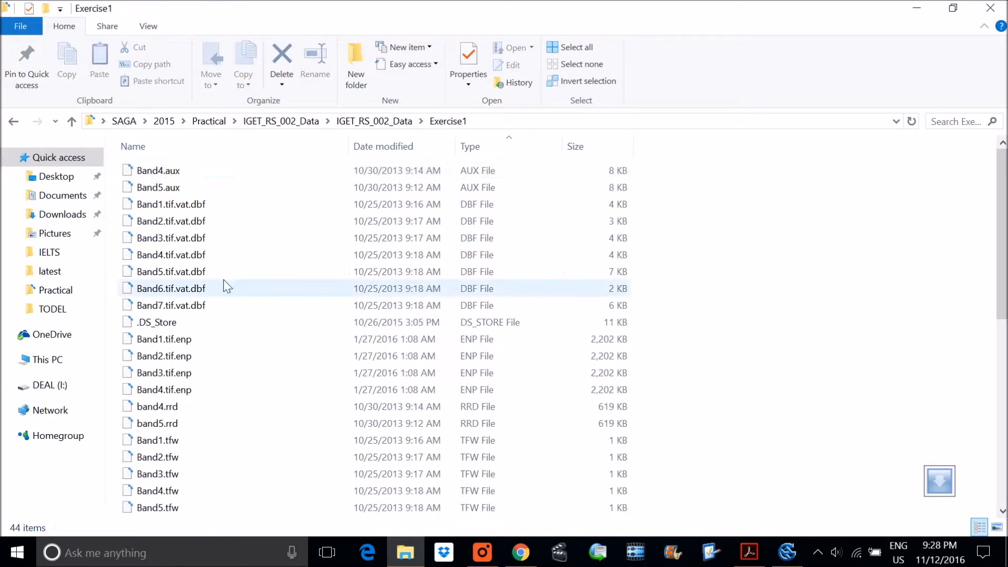
{"action": "scroll", "coordinate": [198, 462], "scroll_direction": "down", "scroll_amount": 5}
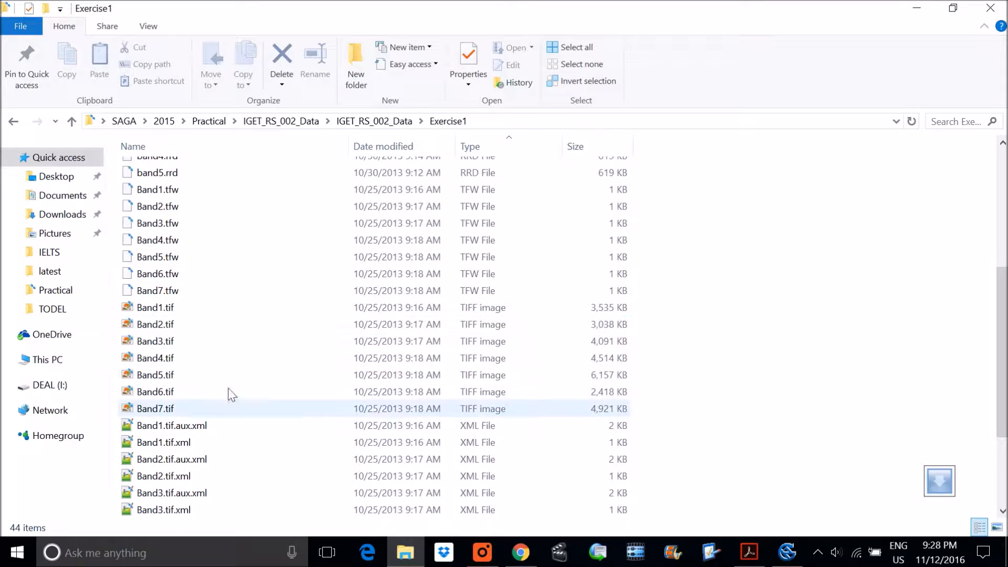
{"action": "left_click", "coordinate": [158, 308]}
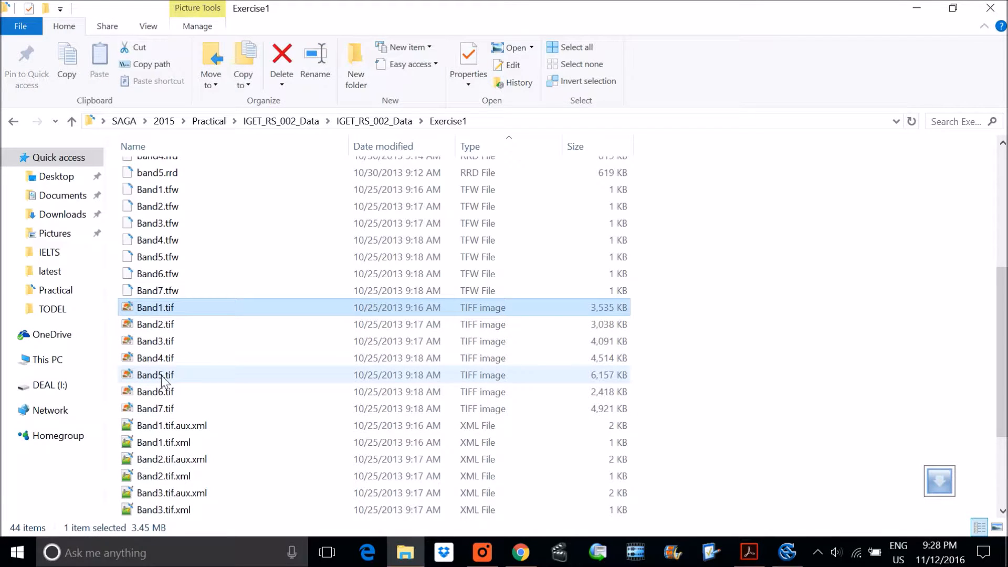
{"action": "mouse_move", "coordinate": [161, 380]}
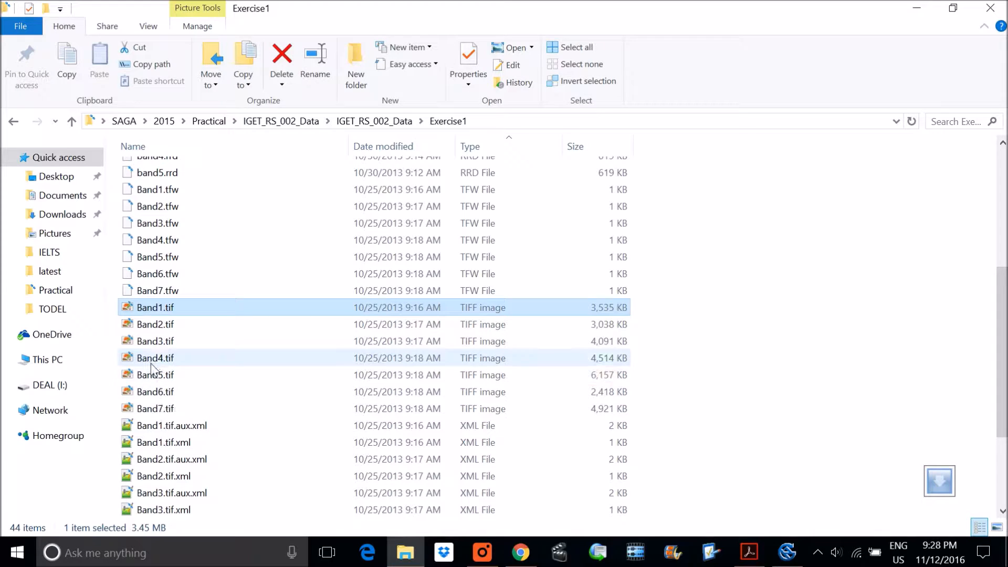
{"action": "mouse_move", "coordinate": [150, 363]}
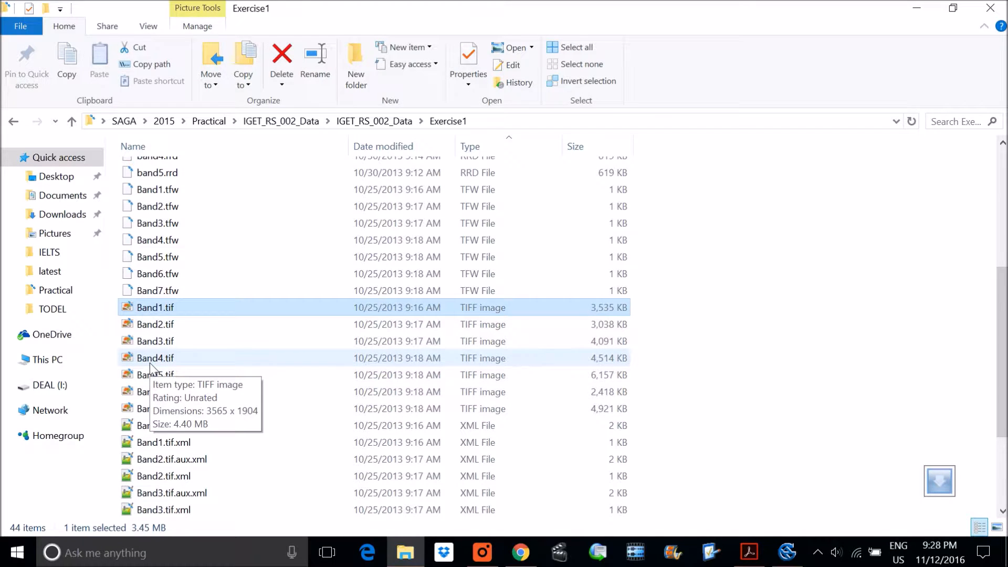
{"action": "left_click", "coordinate": [155, 326]}
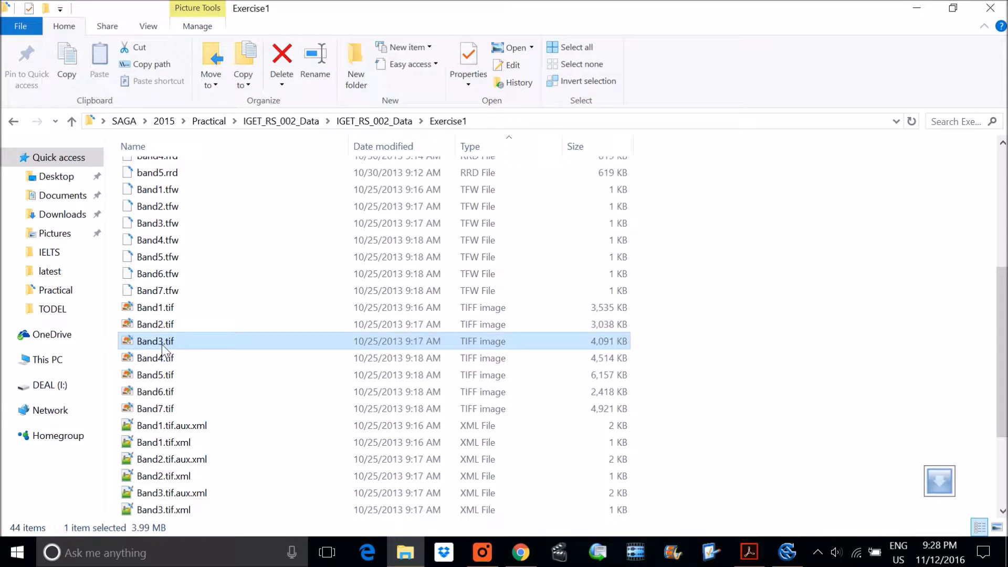
{"action": "left_click", "coordinate": [165, 358]}
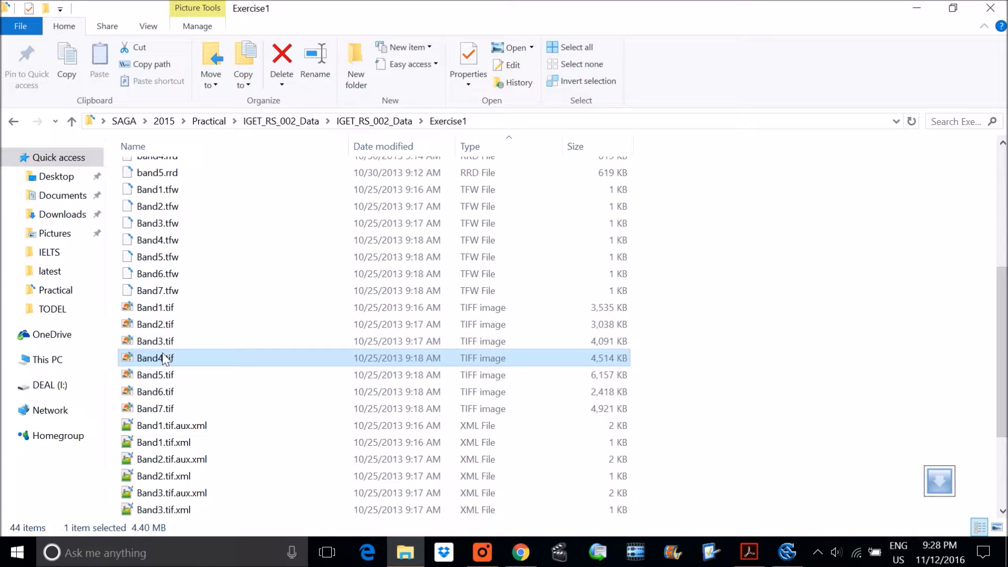
In SAGA, start loading a grid and point the file dialog to the Exercise1 folder using its path copied from File Explorer
{"action": "left_click", "coordinate": [787, 552]}
{"action": "left_click", "coordinate": [12, 25]}
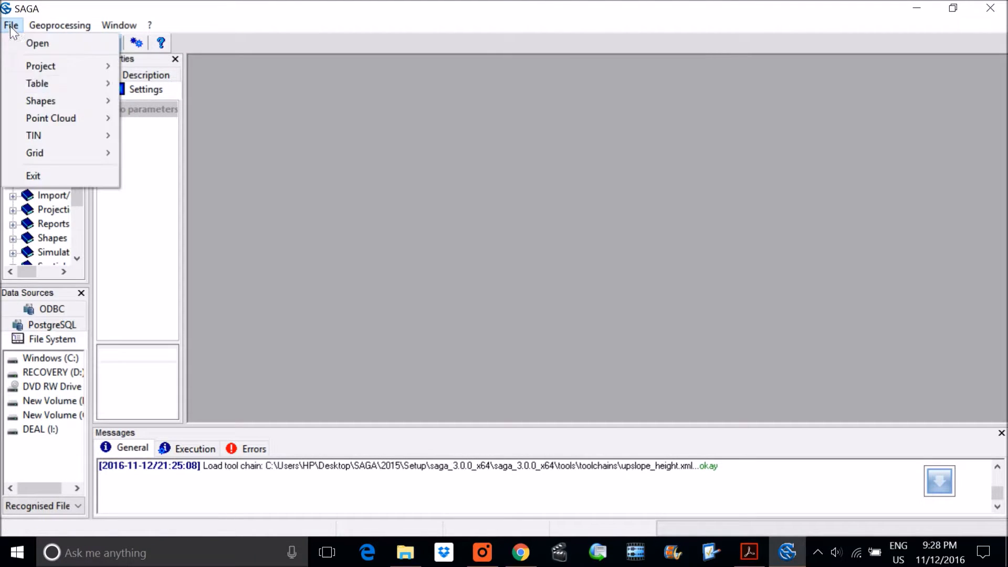
{"action": "mouse_move", "coordinate": [105, 156]}
{"action": "left_click", "coordinate": [190, 152]}
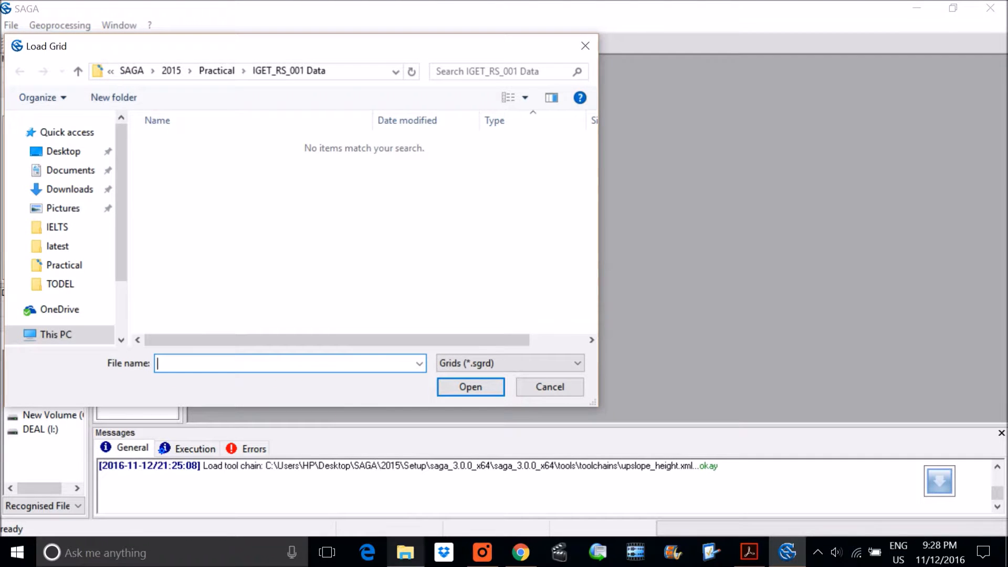
{"action": "left_click", "coordinate": [405, 551]}
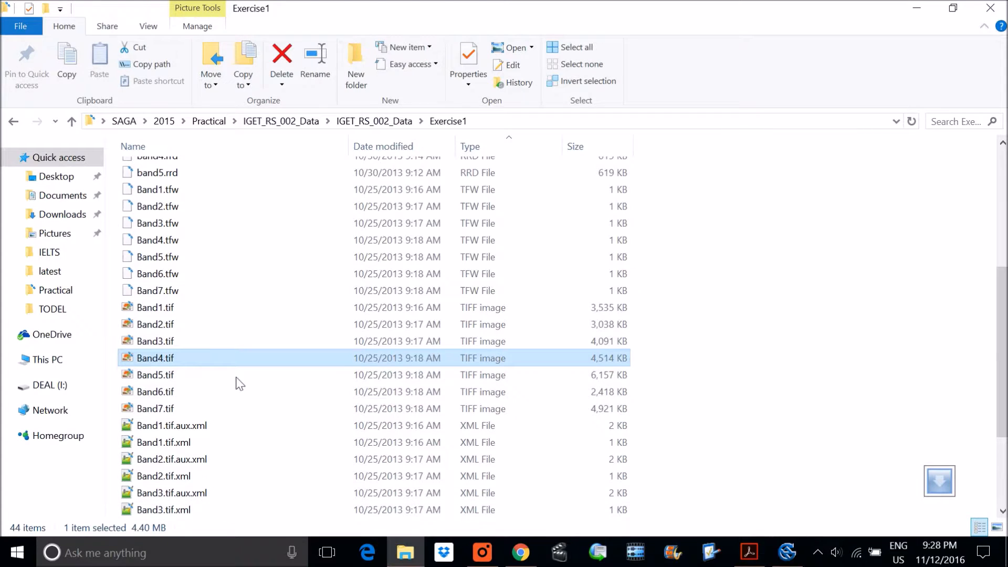
{"action": "left_click", "coordinate": [556, 122]}
{"action": "key", "text": "ctrl+c"}
{"action": "key", "text": "alt+Tab"}
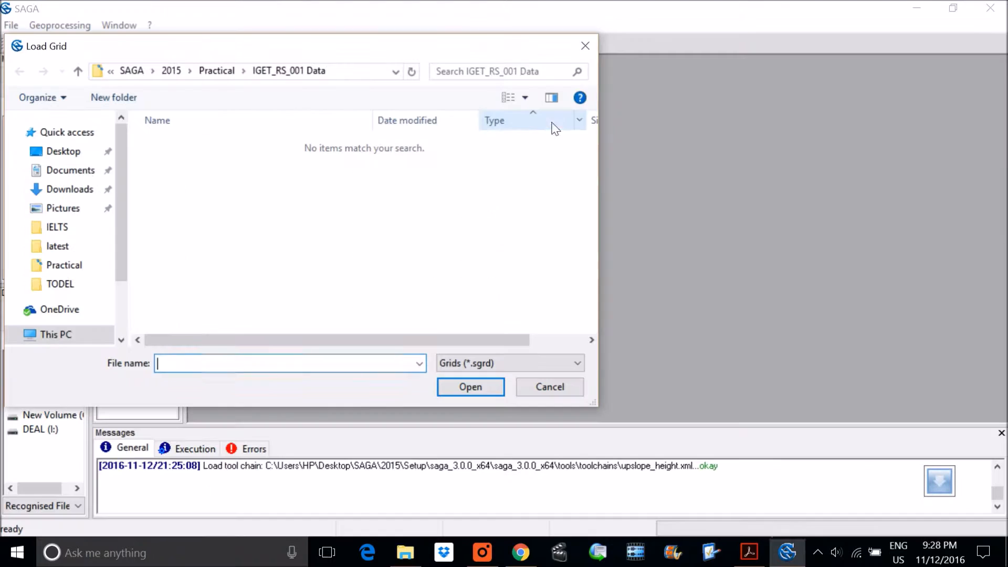
{"action": "key", "text": "ctrl+v"}
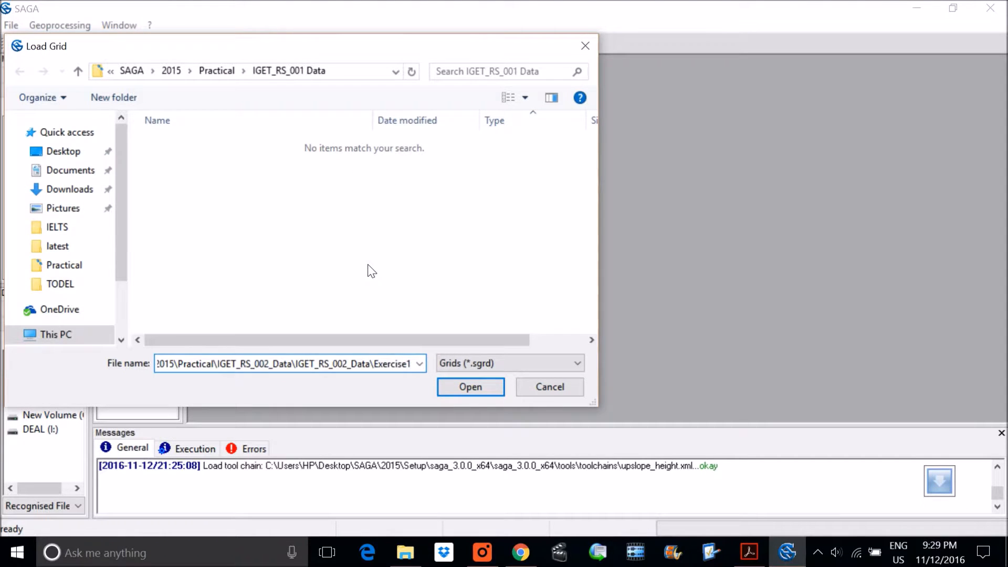
{"action": "key", "text": "Return"}
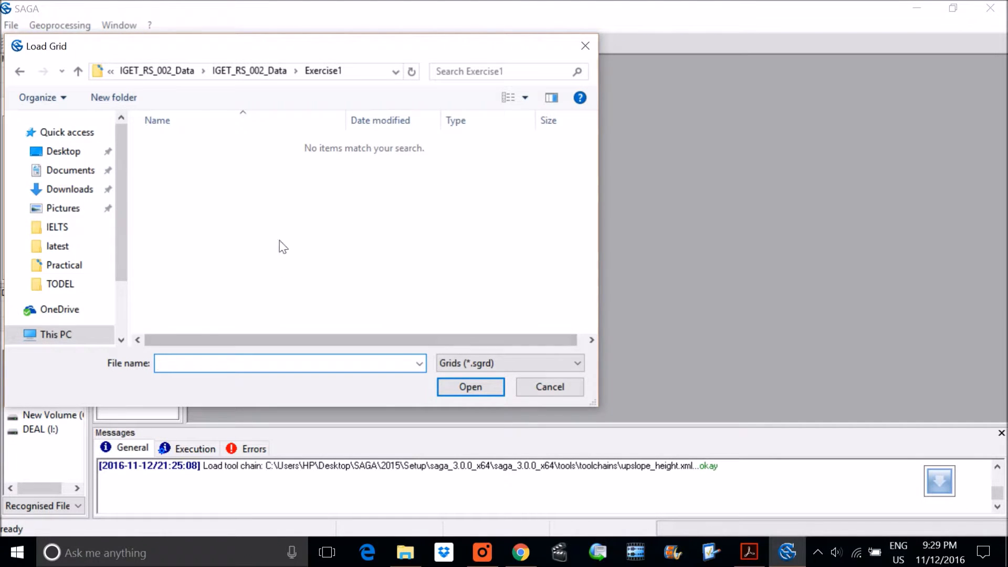
Show all file types in the Exercise1 folder and sort them by type to reach the TIFF images
{"action": "left_click", "coordinate": [491, 360]}
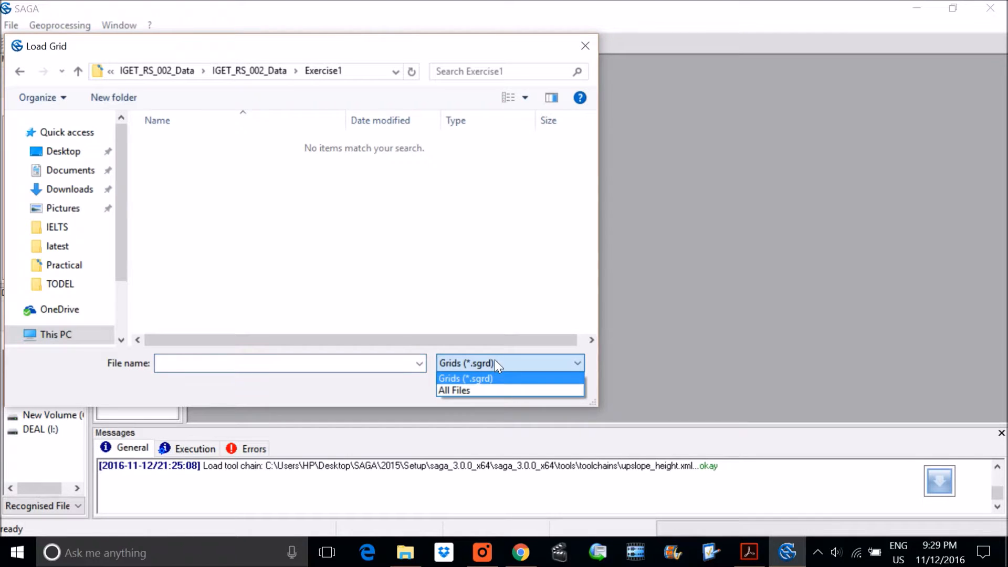
{"action": "left_click", "coordinate": [483, 389]}
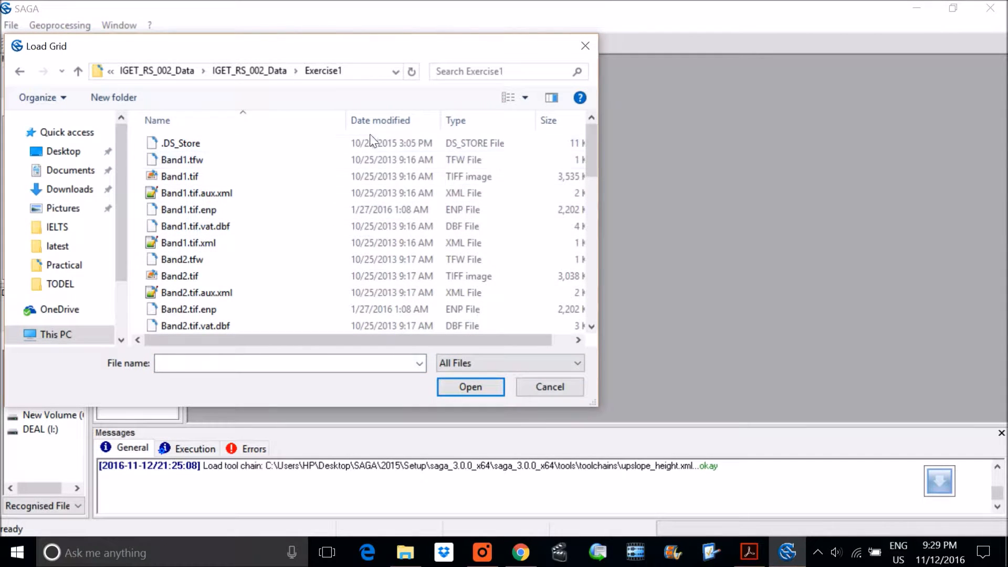
{"action": "left_click", "coordinate": [470, 125]}
{"action": "scroll", "coordinate": [264, 245], "scroll_direction": "down", "scroll_amount": 8}
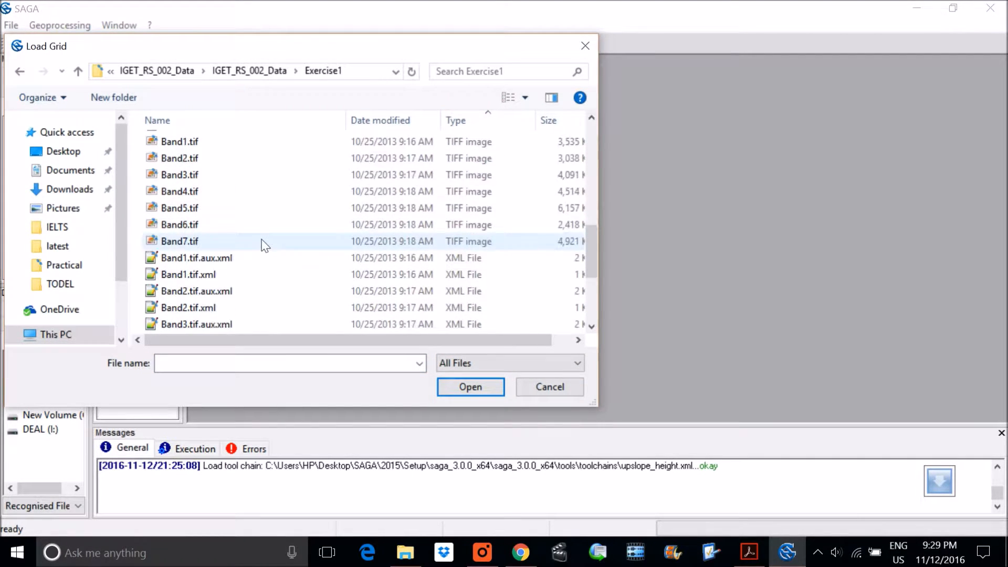
{"action": "scroll", "coordinate": [264, 245], "scroll_direction": "up", "scroll_amount": 3}
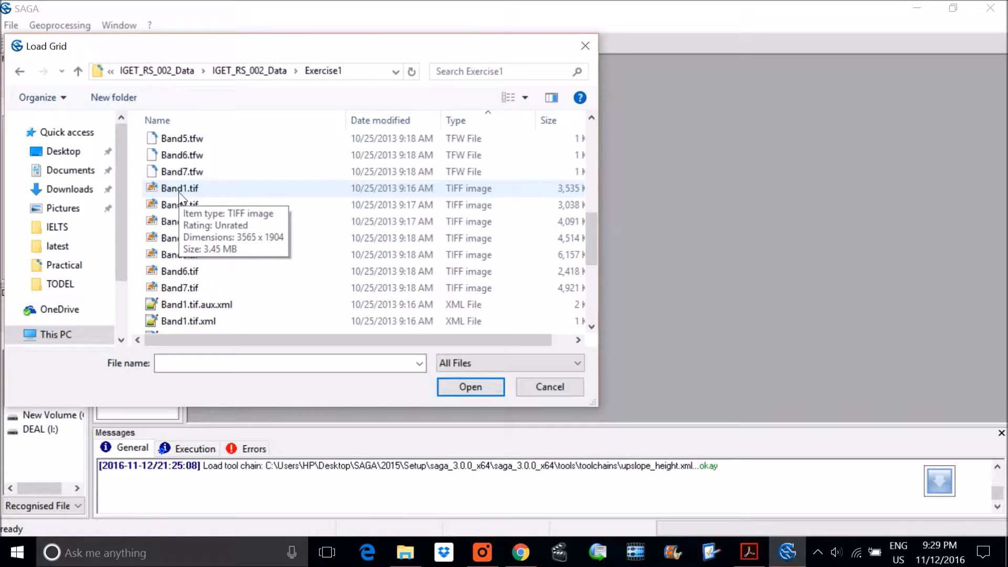
Load Band2.tif, Band3.tif, Band4.tif and Band5.tif together as grids
{"action": "left_click", "coordinate": [157, 210]}
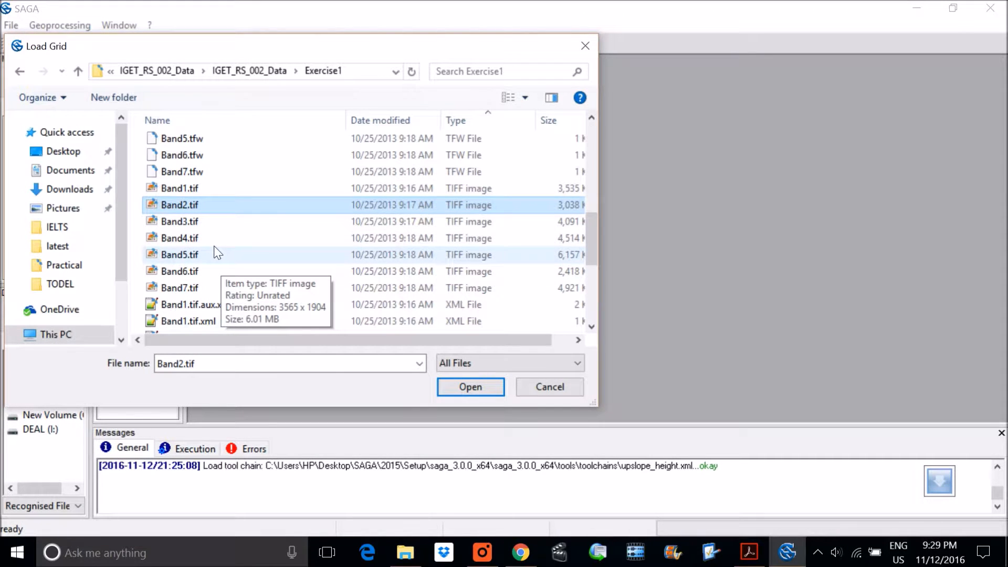
{"action": "left_click", "coordinate": [185, 227], "text": "ctrl"}
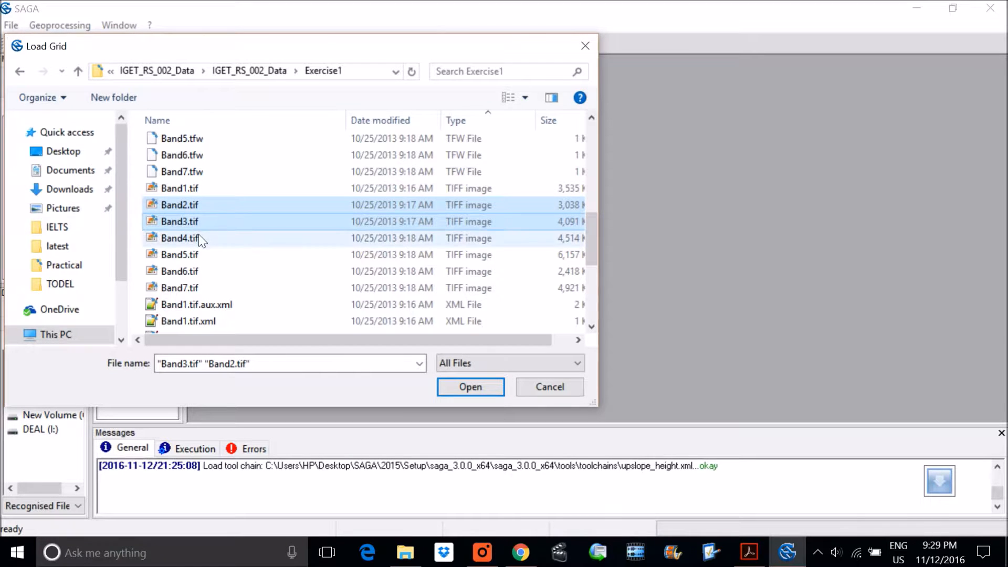
{"action": "left_click", "coordinate": [197, 236], "text": "ctrl"}
{"action": "left_click", "coordinate": [192, 255], "text": "ctrl"}
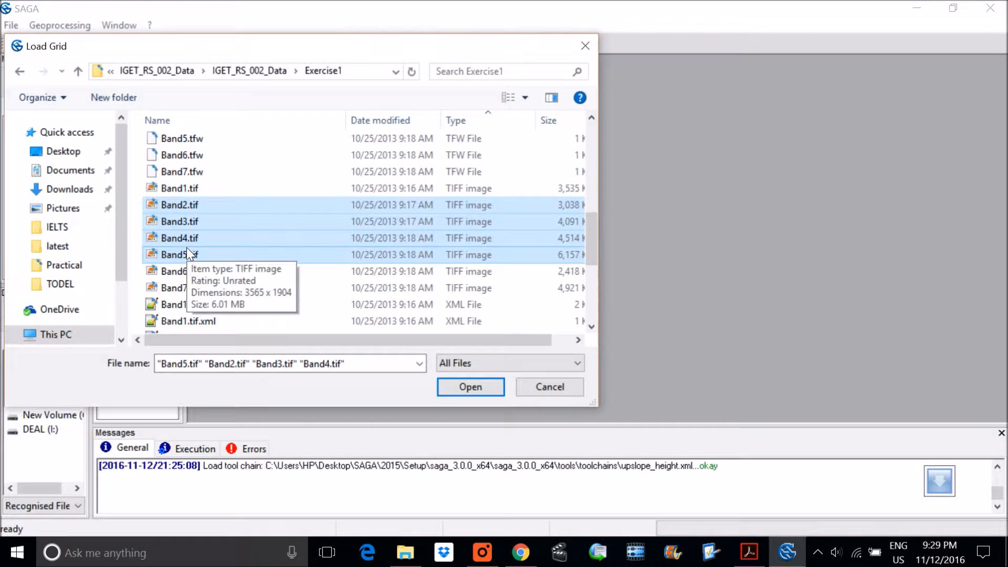
{"action": "left_click", "coordinate": [459, 384]}
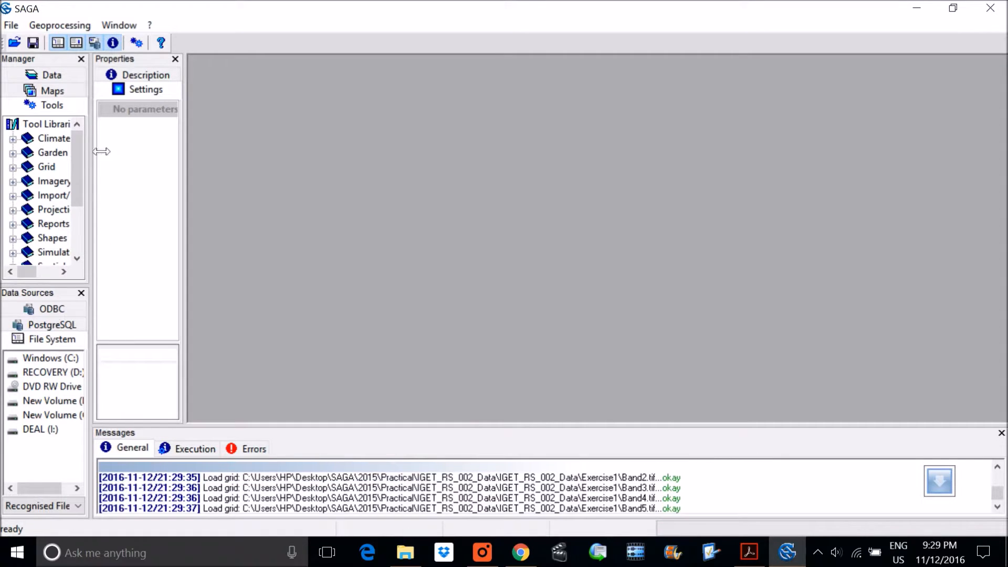
Widen the Manager and Properties areas and show the loaded data in the Manager
{"action": "left_click_drag", "start_coordinate": [192, 164], "coordinate": [222, 168]}
{"action": "left_click_drag", "start_coordinate": [100, 198], "coordinate": [202, 219]}
{"action": "left_click", "coordinate": [79, 78]}
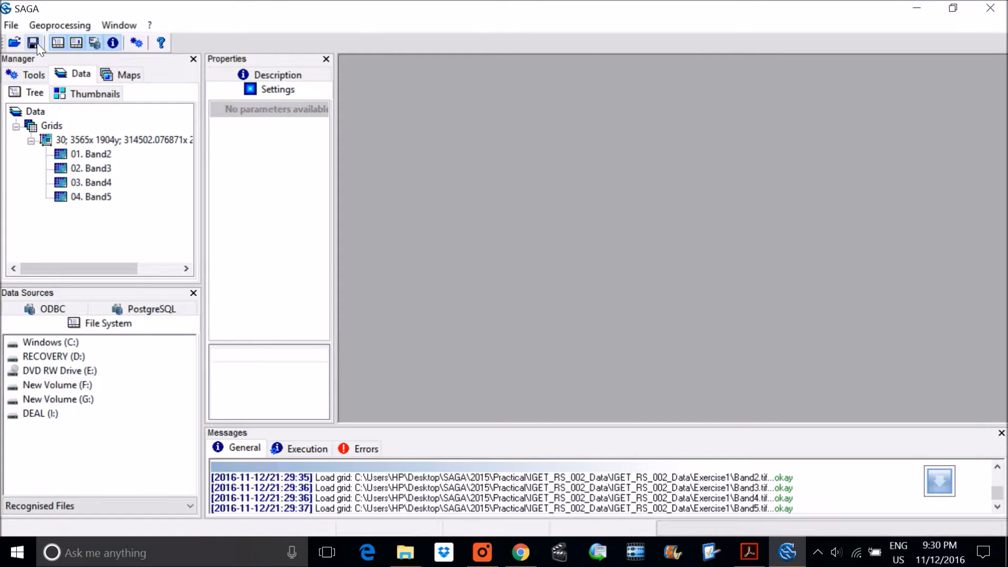
Display the Band2 grid in a map and the Band3 grid in a separate new map
{"action": "left_click", "coordinate": [100, 155]}
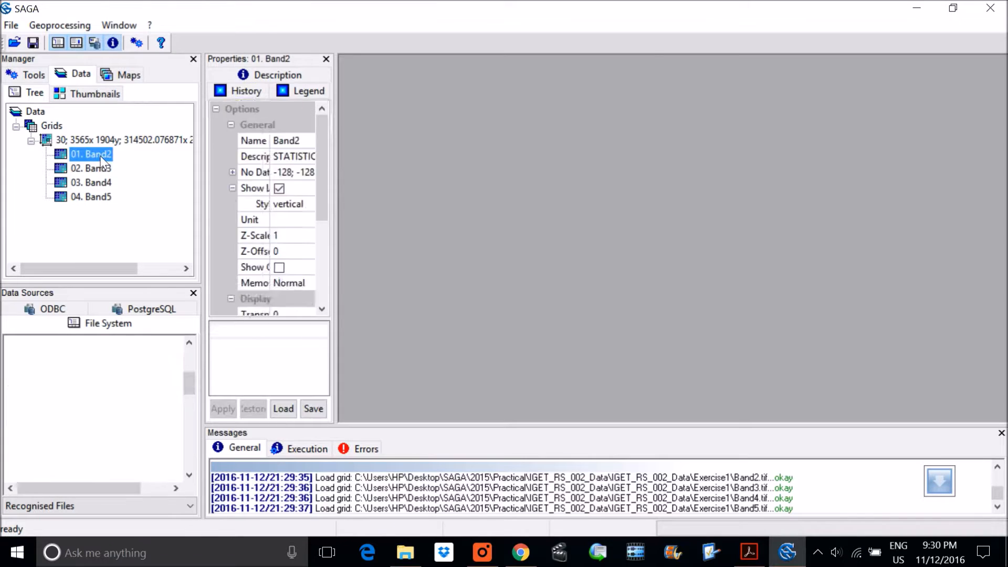
{"action": "double_click", "coordinate": [99, 156]}
{"action": "left_click", "coordinate": [97, 174]}
{"action": "double_click", "coordinate": [97, 174]}
{"action": "left_click", "coordinate": [466, 317]}
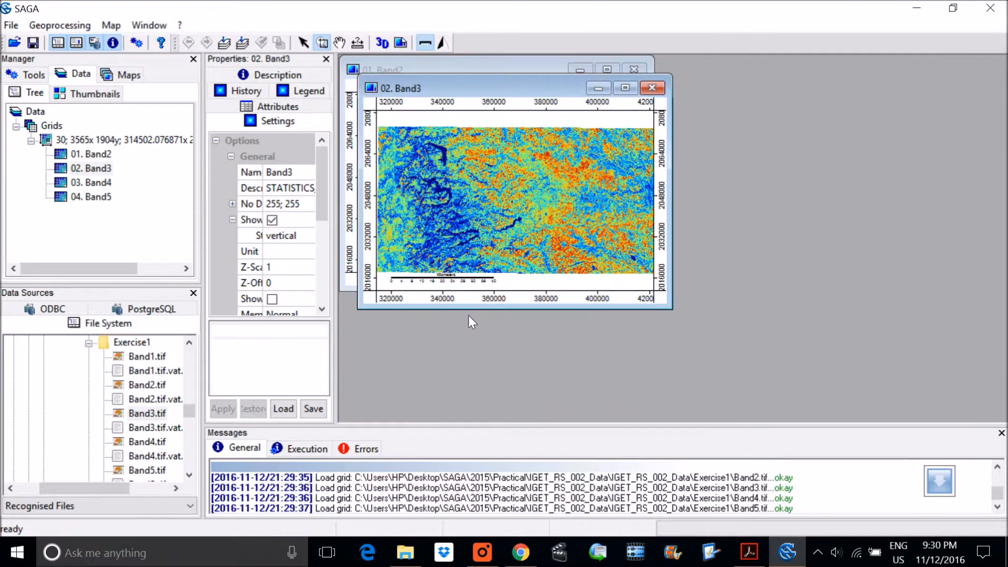
Display the Band4 grid and the Band5 grid each in its own new map
{"action": "double_click", "coordinate": [92, 182]}
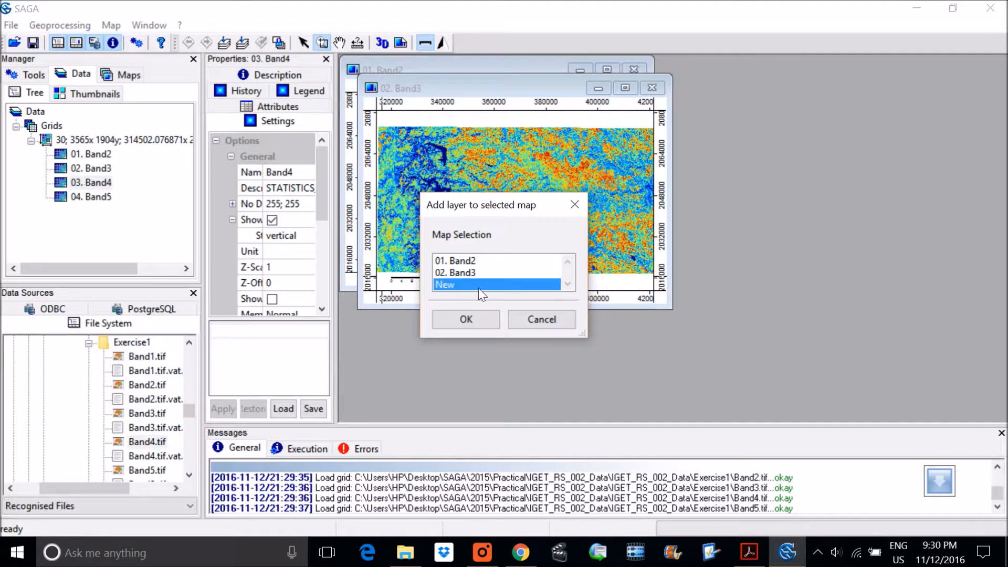
{"action": "left_click", "coordinate": [463, 318]}
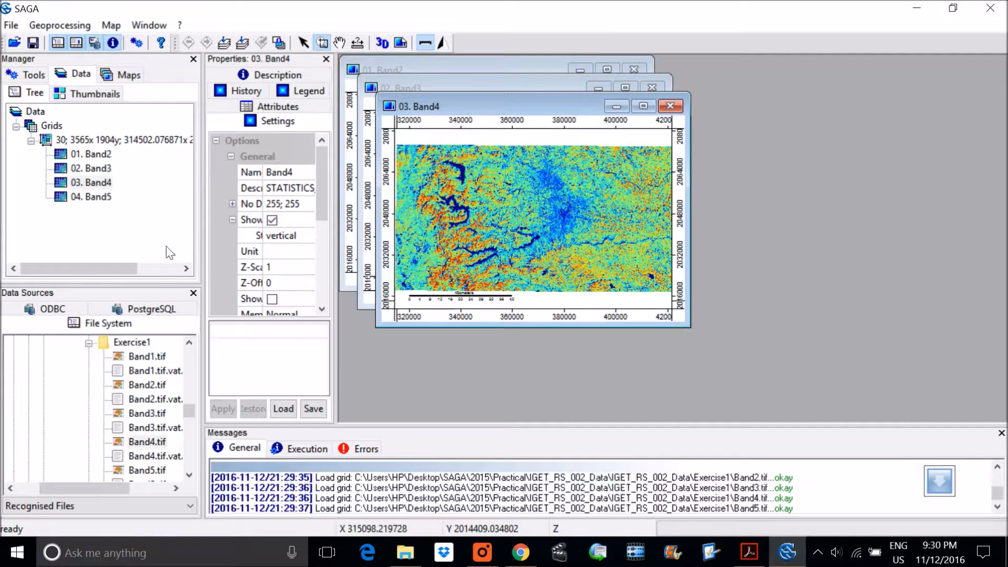
{"action": "double_click", "coordinate": [95, 197]}
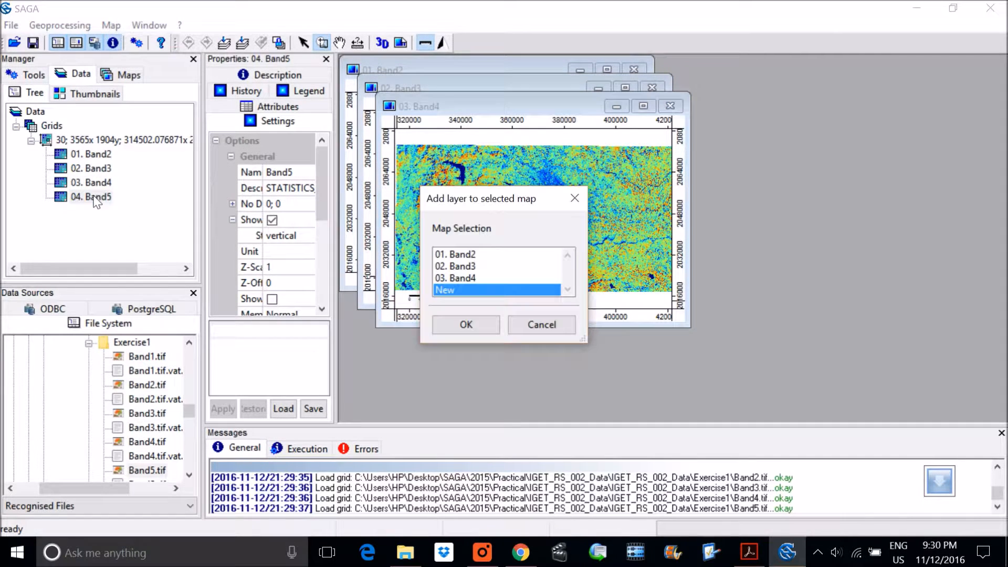
{"action": "left_click", "coordinate": [469, 323]}
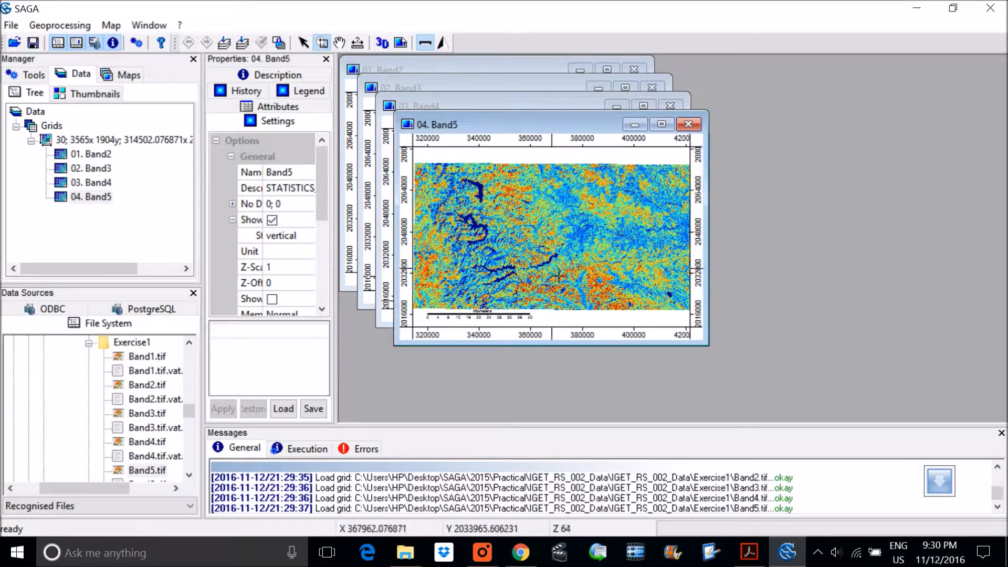
Tile the four band maps horizontally and synchronise their map extents
{"action": "left_click", "coordinate": [151, 25]}
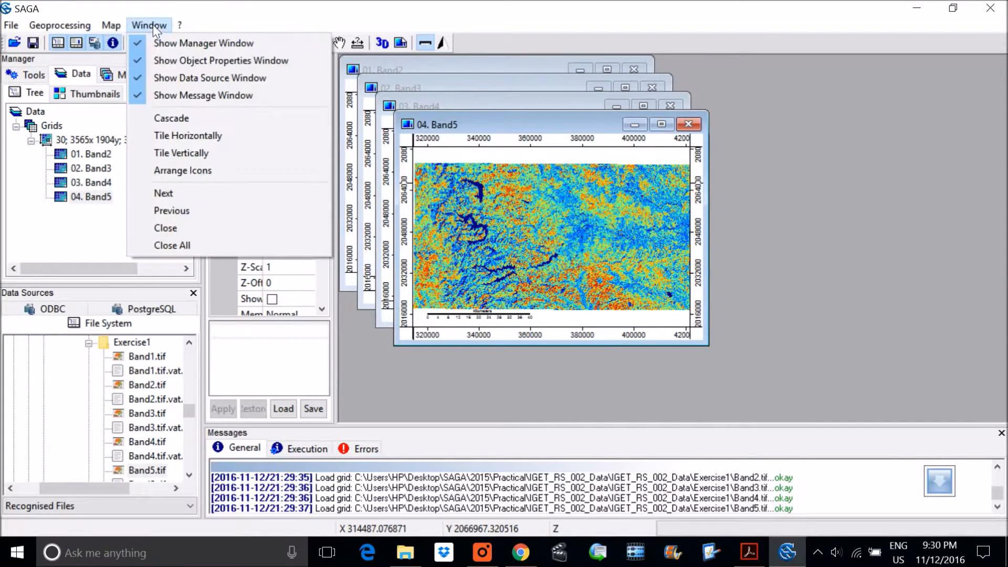
{"action": "left_click", "coordinate": [197, 138]}
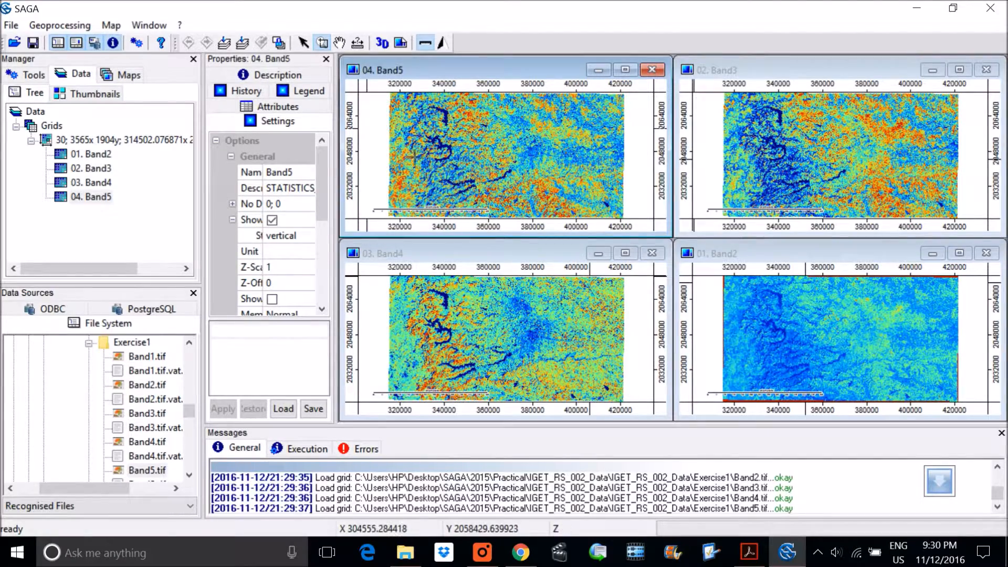
{"action": "left_click", "coordinate": [112, 25]}
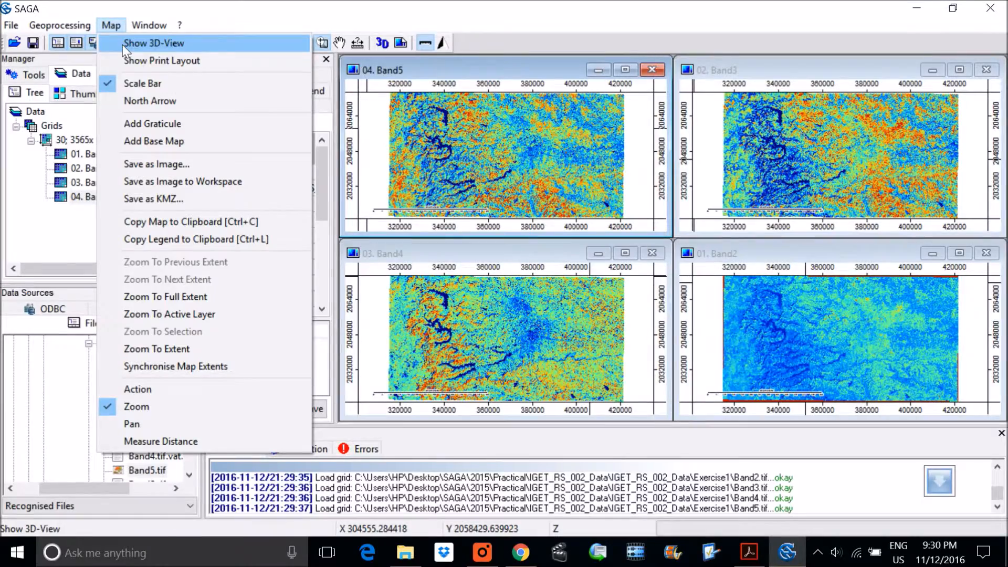
{"action": "left_click", "coordinate": [169, 369]}
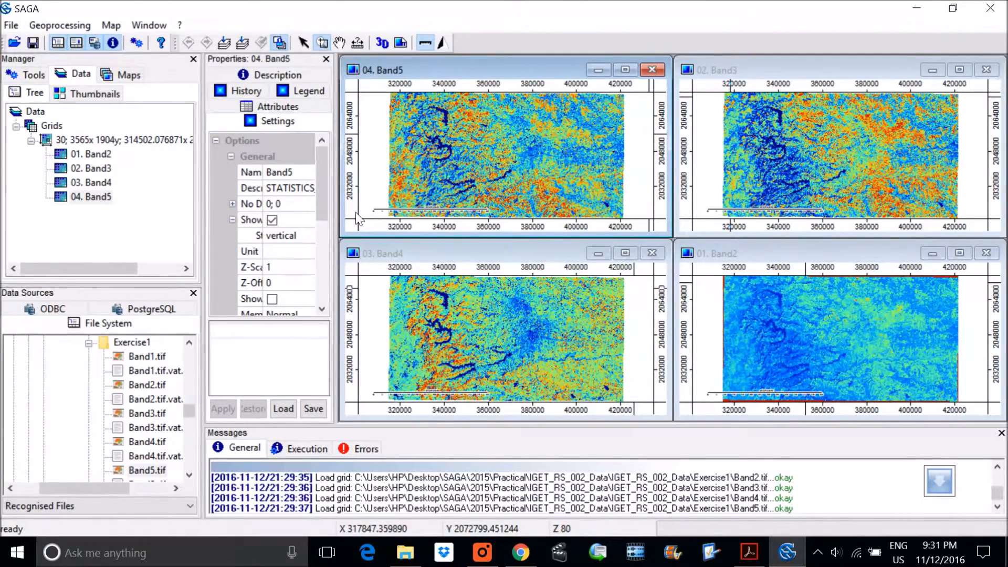
Widen the Properties area and apply the greyscale colour preset to the Band5 grid
{"action": "left_click_drag", "start_coordinate": [345, 231], "coordinate": [443, 231]}
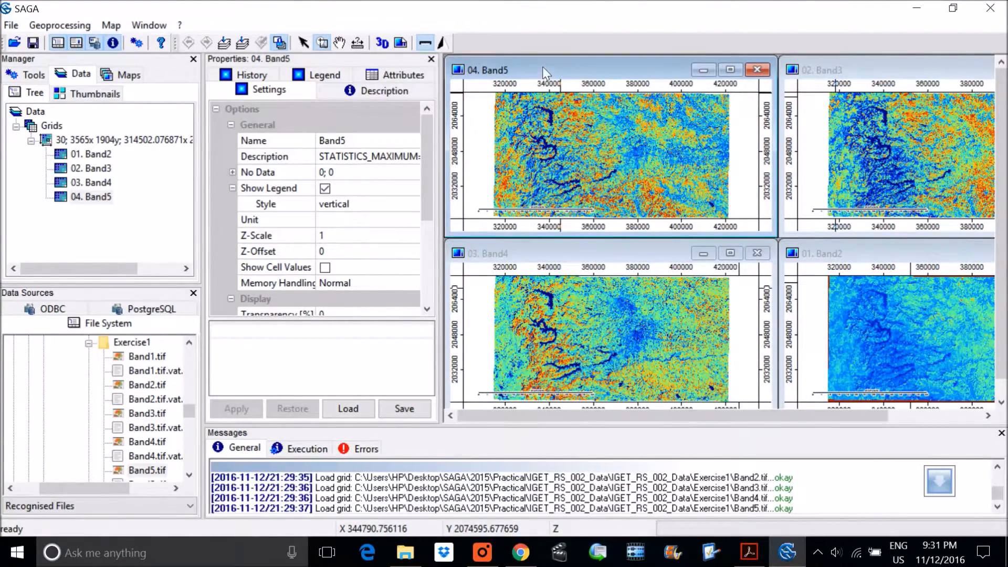
{"action": "scroll", "coordinate": [430, 173], "scroll_direction": "down", "scroll_amount": 1}
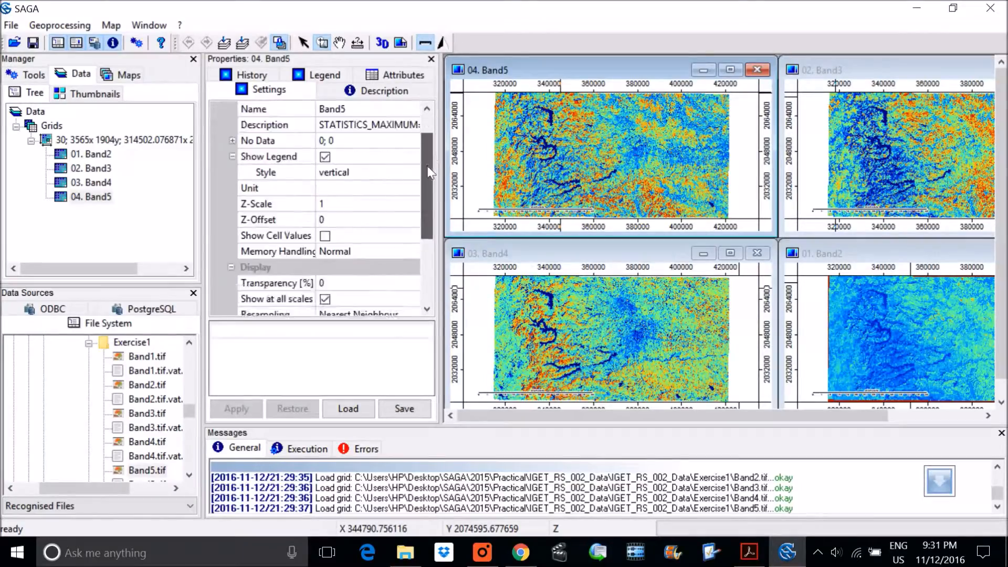
{"action": "scroll", "coordinate": [424, 195], "scroll_direction": "down", "scroll_amount": 2}
{"action": "scroll", "coordinate": [428, 265], "scroll_direction": "down", "scroll_amount": 2}
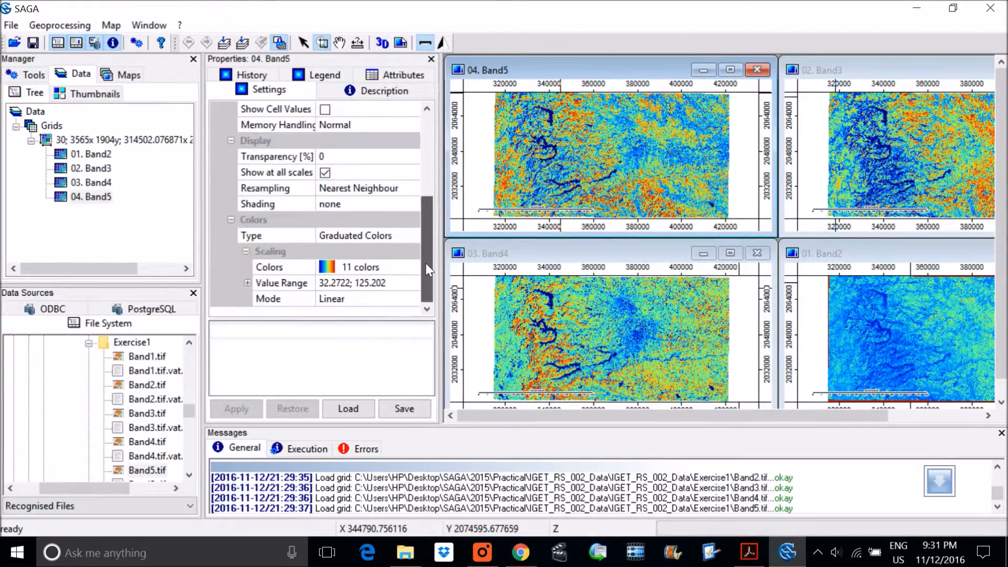
{"action": "left_click", "coordinate": [374, 268]}
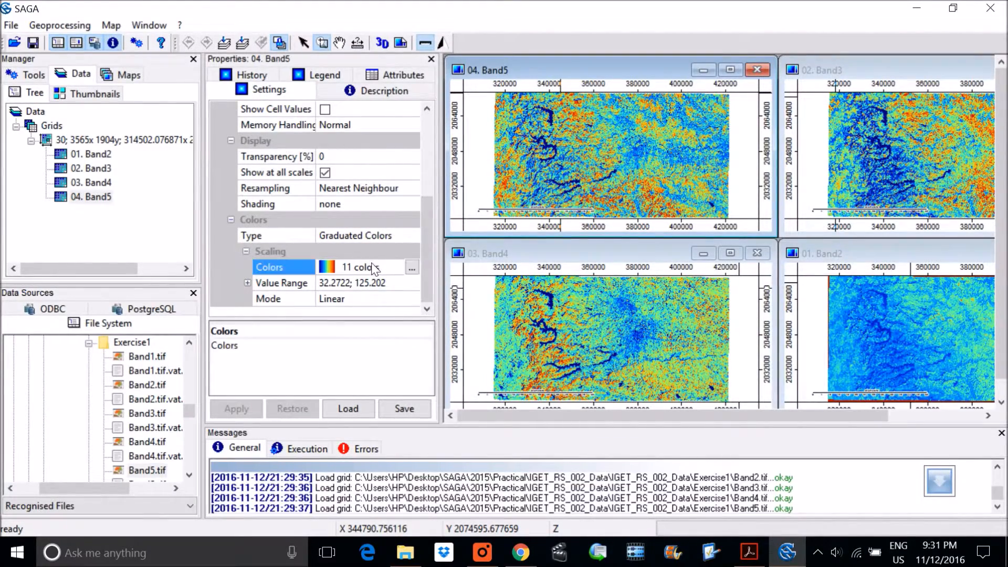
{"action": "left_click", "coordinate": [410, 268]}
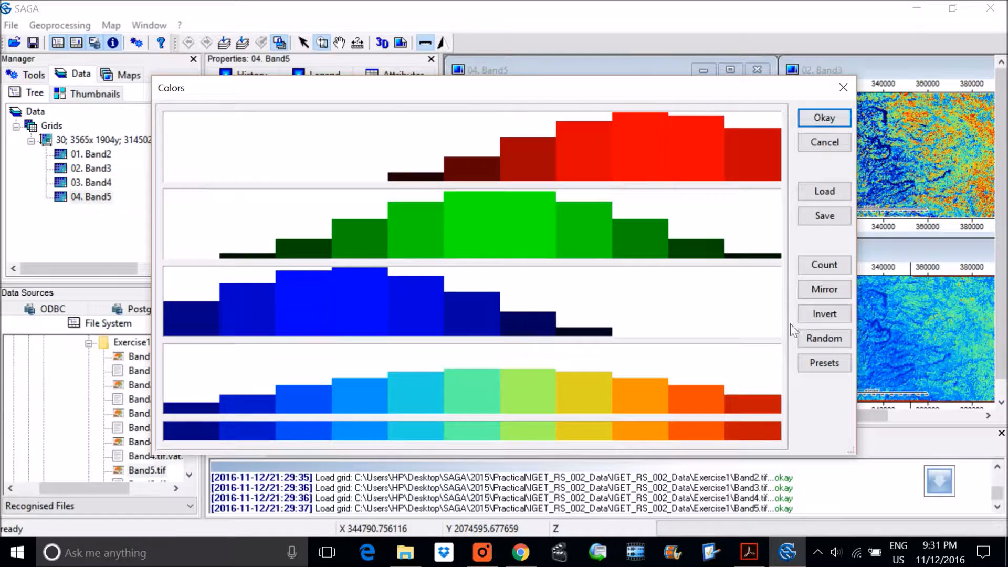
{"action": "left_click", "coordinate": [824, 364]}
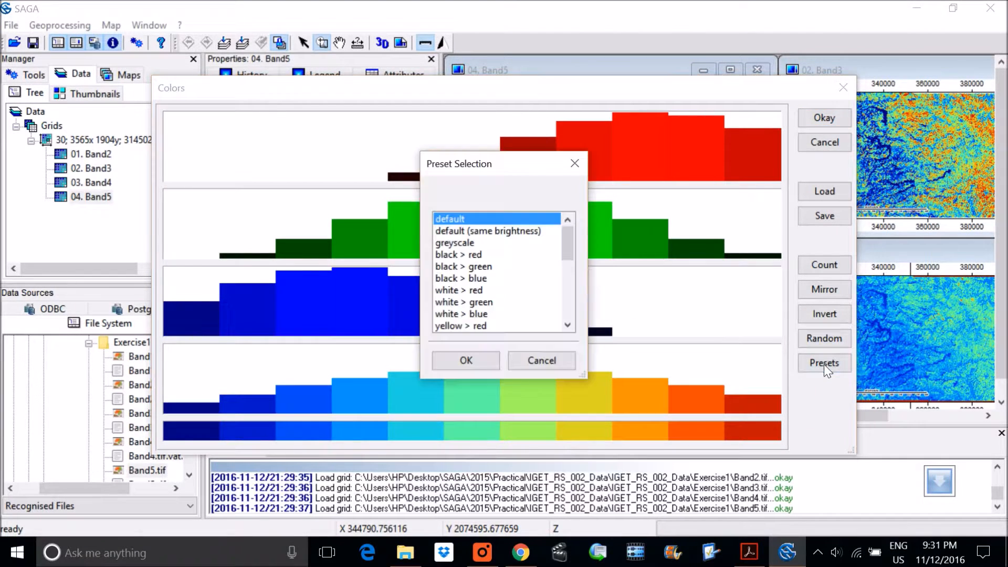
{"action": "mouse_move", "coordinate": [567, 251]}
{"action": "left_mouse_down"}
{"action": "mouse_move", "coordinate": [572, 300]}
{"action": "mouse_move", "coordinate": [569, 247]}
{"action": "left_mouse_up"}
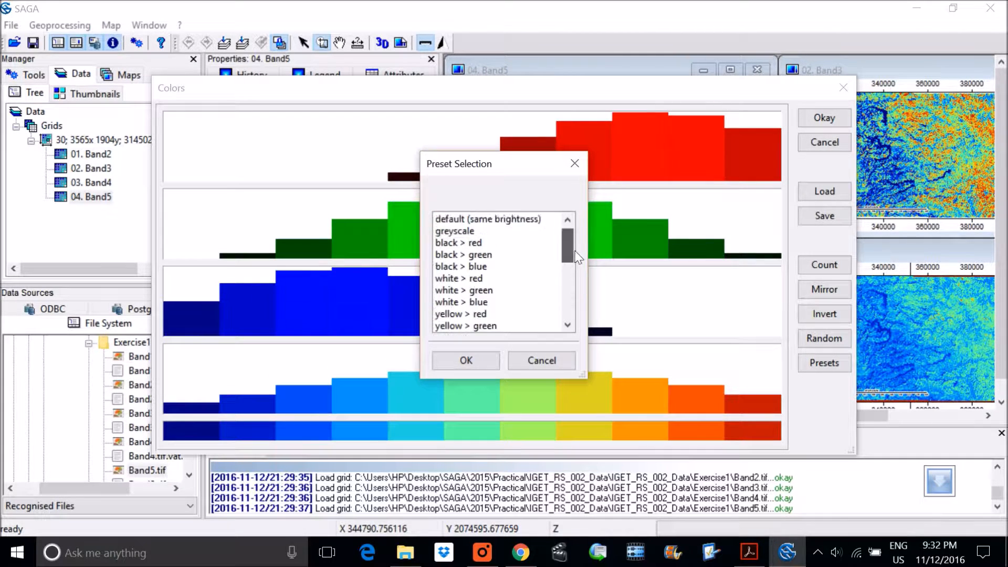
{"action": "left_click", "coordinate": [464, 243]}
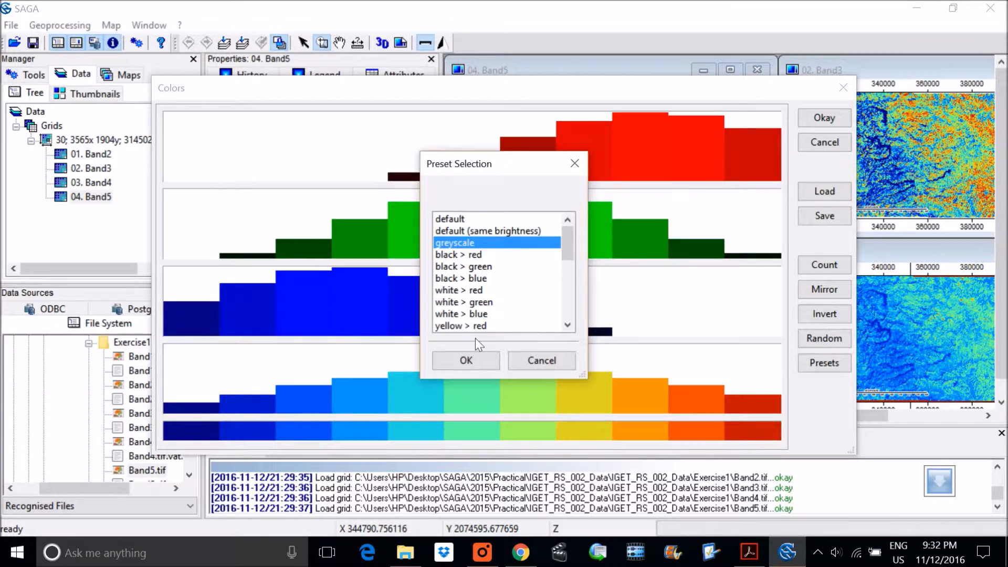
{"action": "left_click", "coordinate": [473, 359]}
{"action": "left_click", "coordinate": [846, 125]}
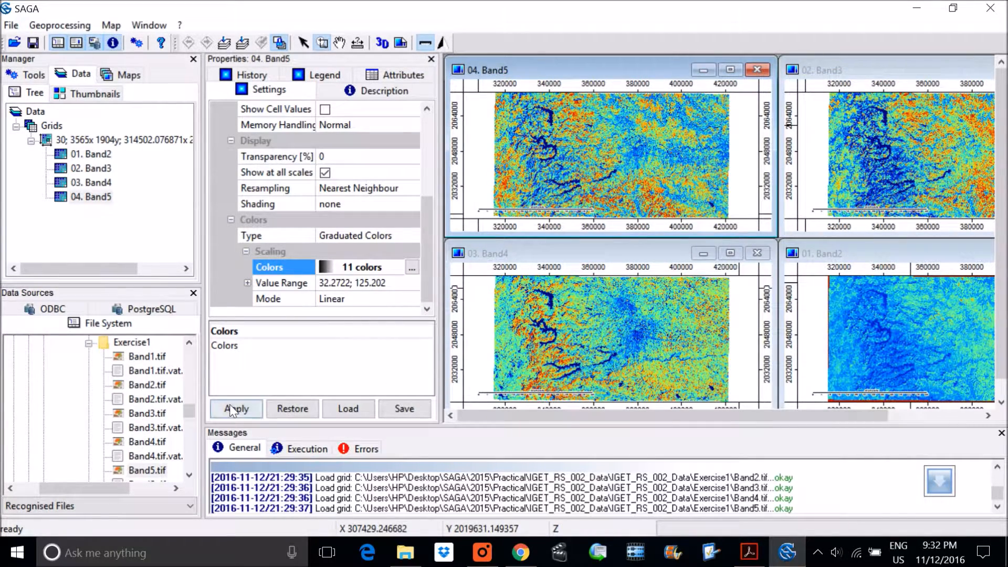
{"action": "left_click", "coordinate": [236, 408]}
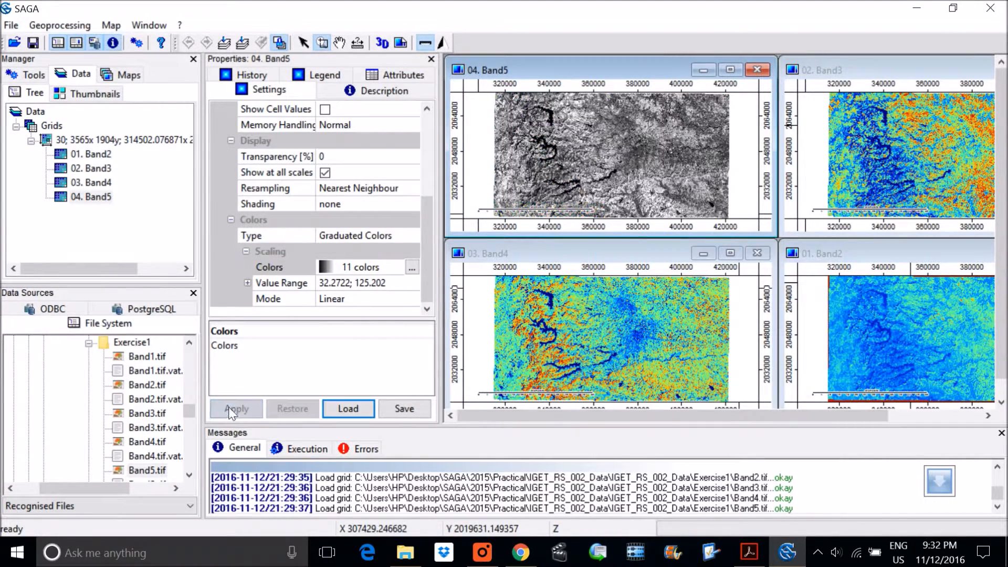
{"action": "left_click", "coordinate": [888, 80]}
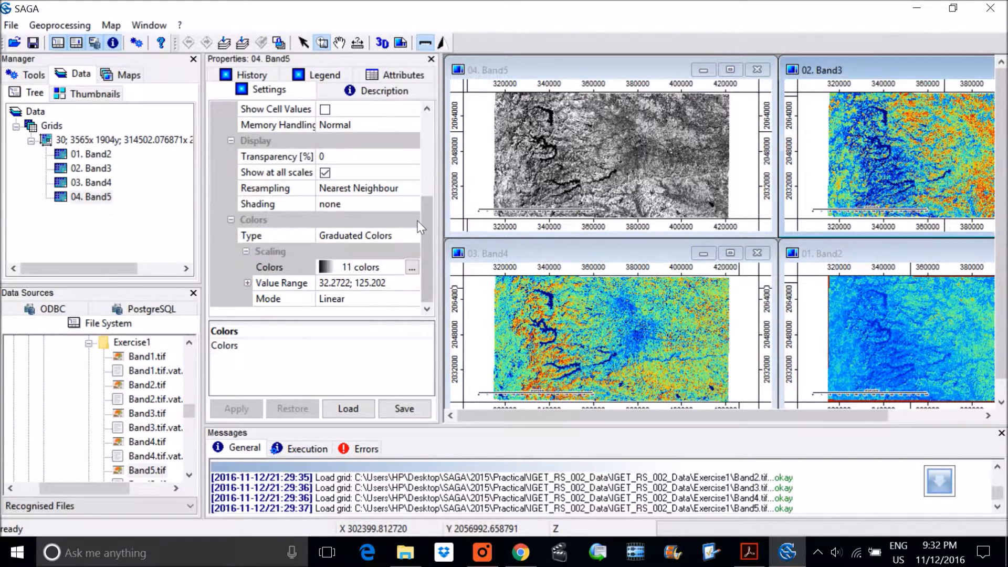
{"action": "scroll", "coordinate": [425, 229], "scroll_direction": "up", "scroll_amount": 3}
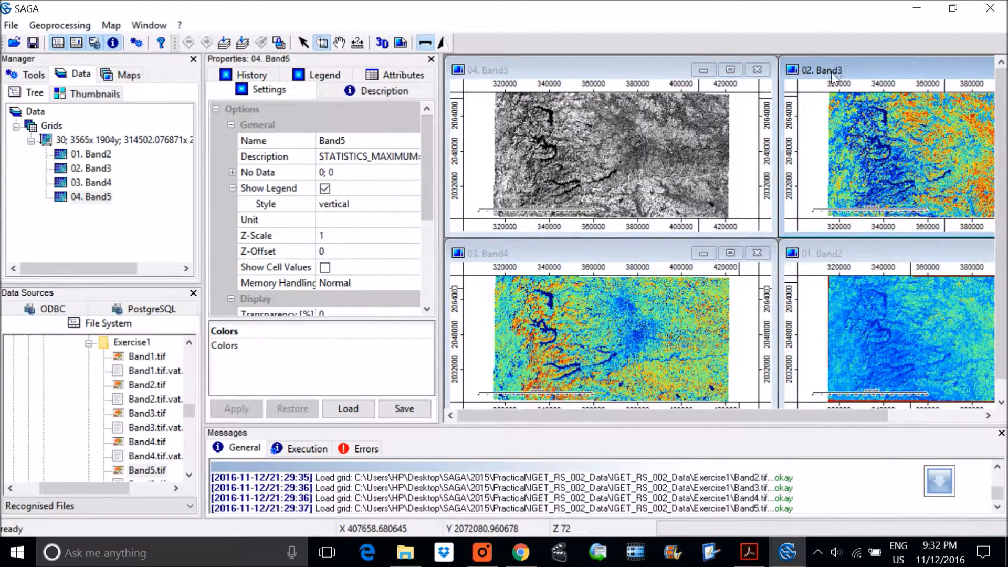
{"action": "left_click", "coordinate": [642, 69]}
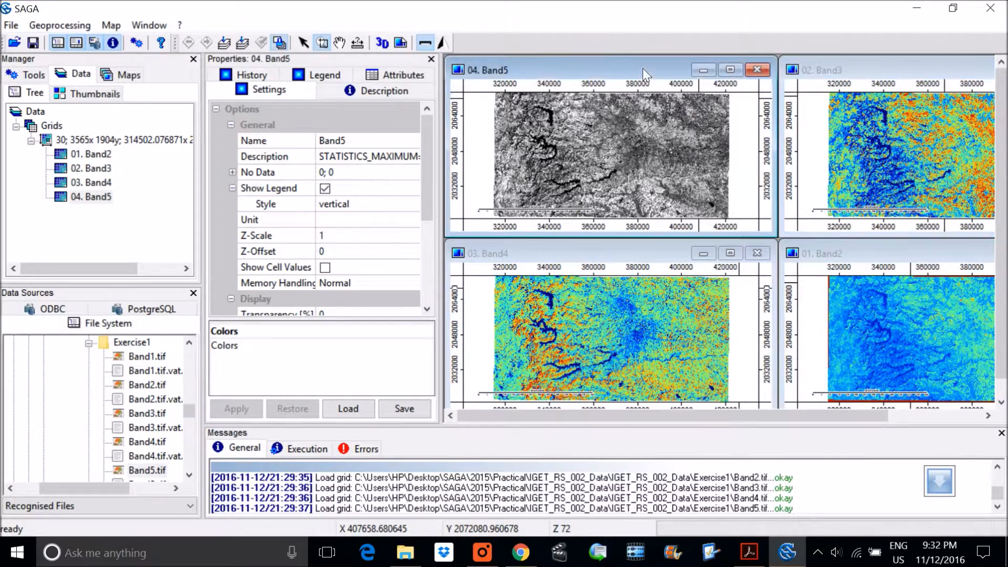
Select the Band3 grid and apply the greyscale preset to its graduated colours
{"action": "left_click", "coordinate": [92, 168]}
{"action": "right_click", "coordinate": [98, 173]}
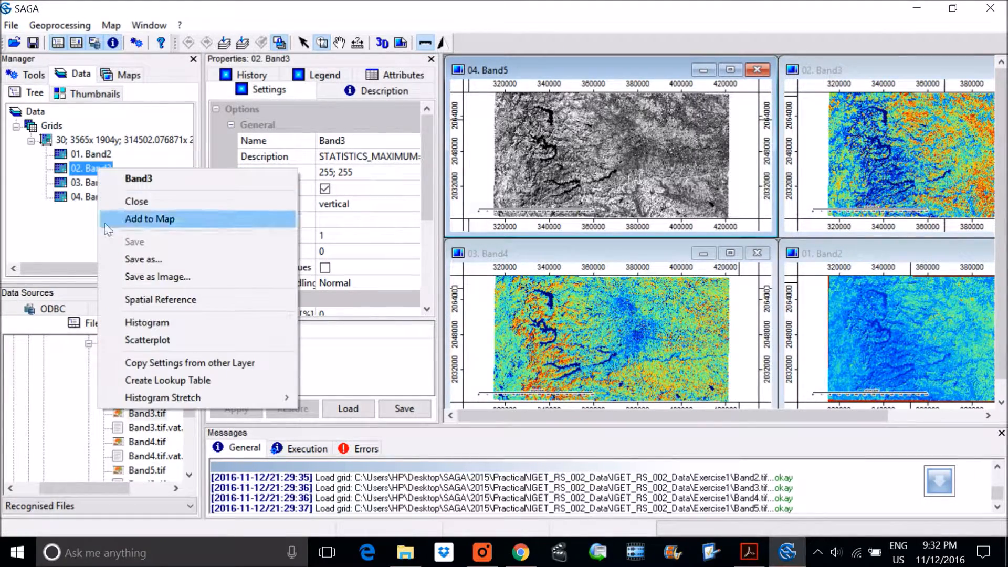
{"action": "left_click", "coordinate": [140, 178]}
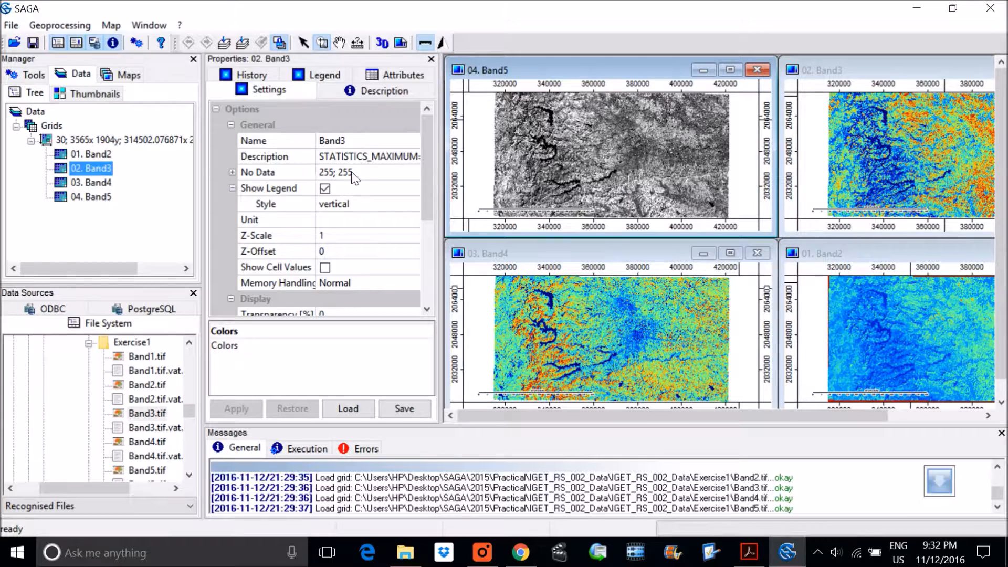
{"action": "left_click_drag", "start_coordinate": [425, 213], "coordinate": [426, 284]}
{"action": "left_click", "coordinate": [411, 282]}
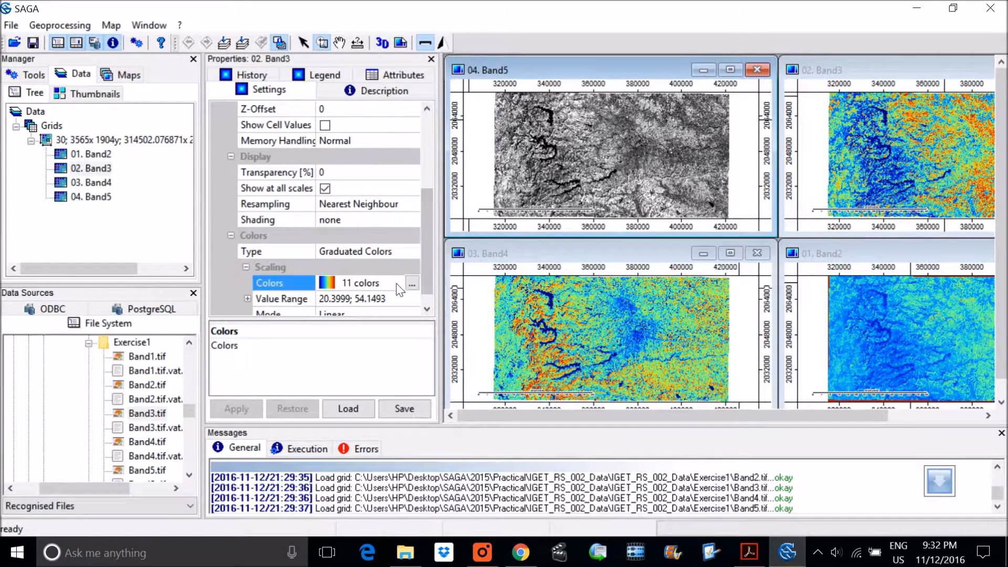
{"action": "left_click", "coordinate": [411, 283]}
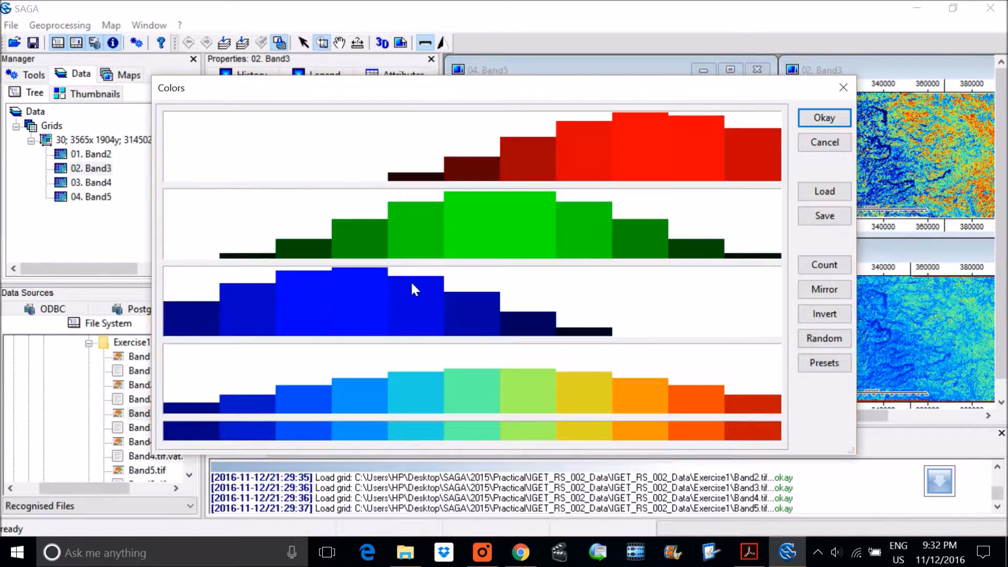
{"action": "left_click", "coordinate": [828, 361]}
{"action": "left_click", "coordinate": [475, 243]}
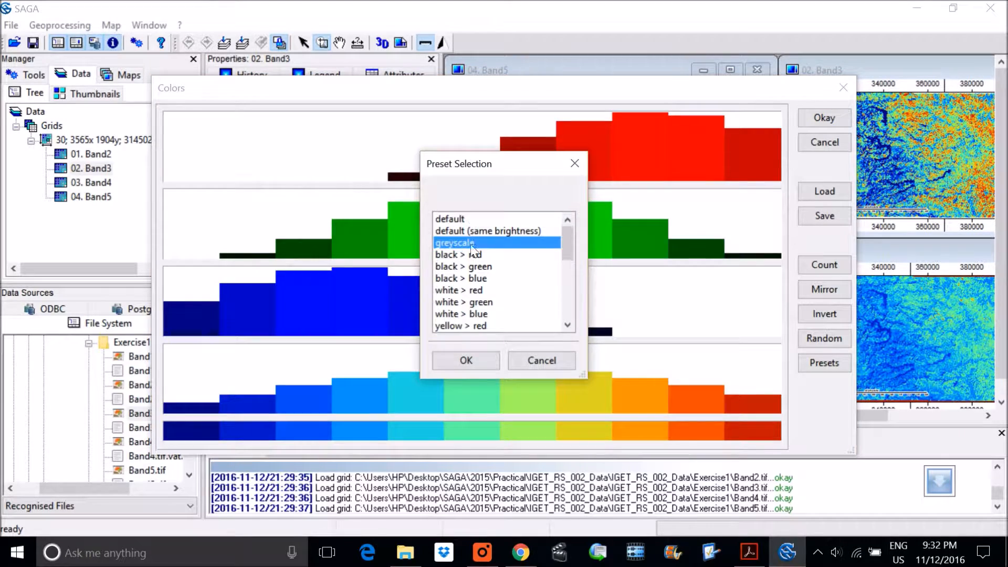
{"action": "left_click", "coordinate": [481, 361]}
{"action": "left_click", "coordinate": [846, 119]}
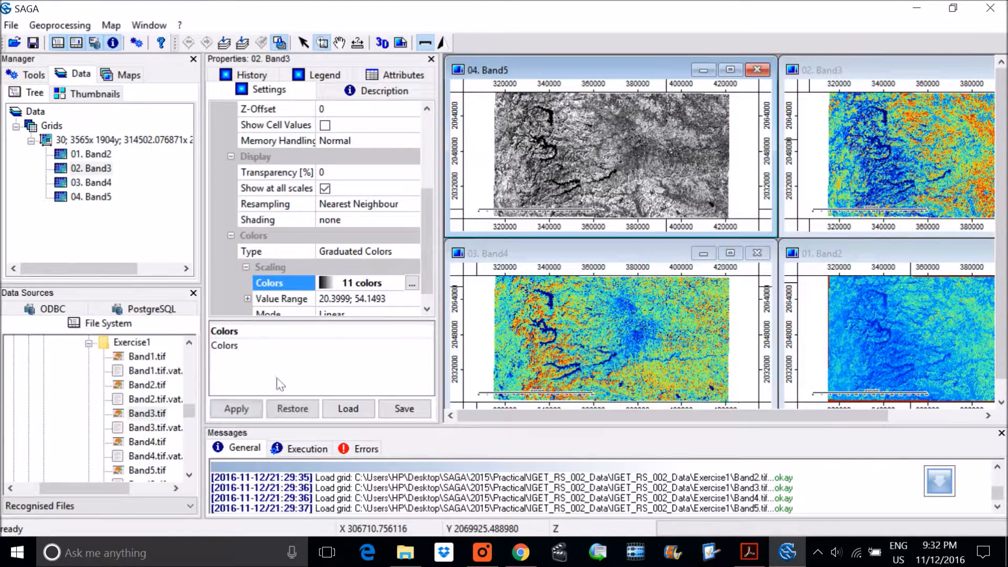
{"action": "left_click", "coordinate": [236, 409]}
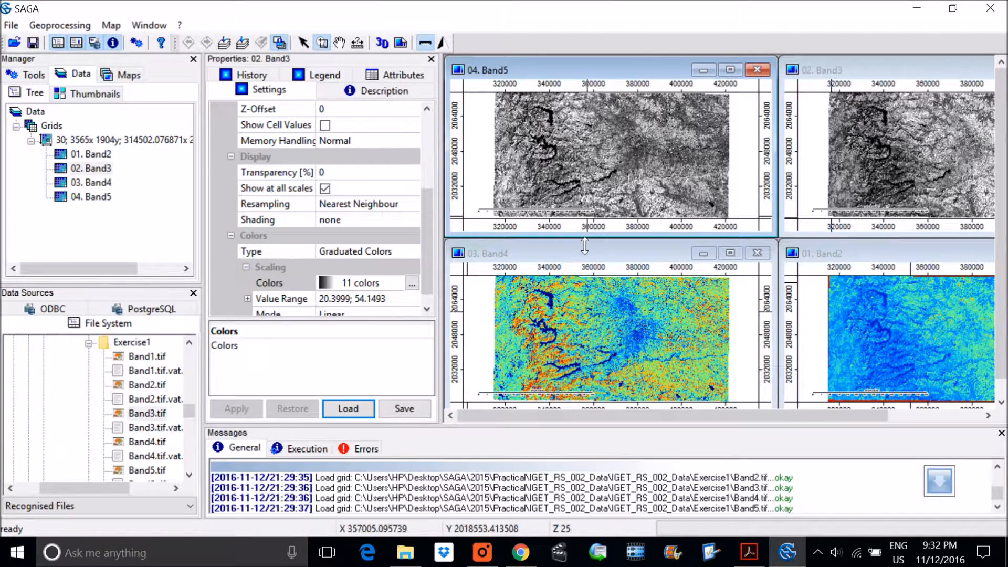
{"action": "left_click", "coordinate": [570, 253]}
{"action": "double_click", "coordinate": [92, 182]}
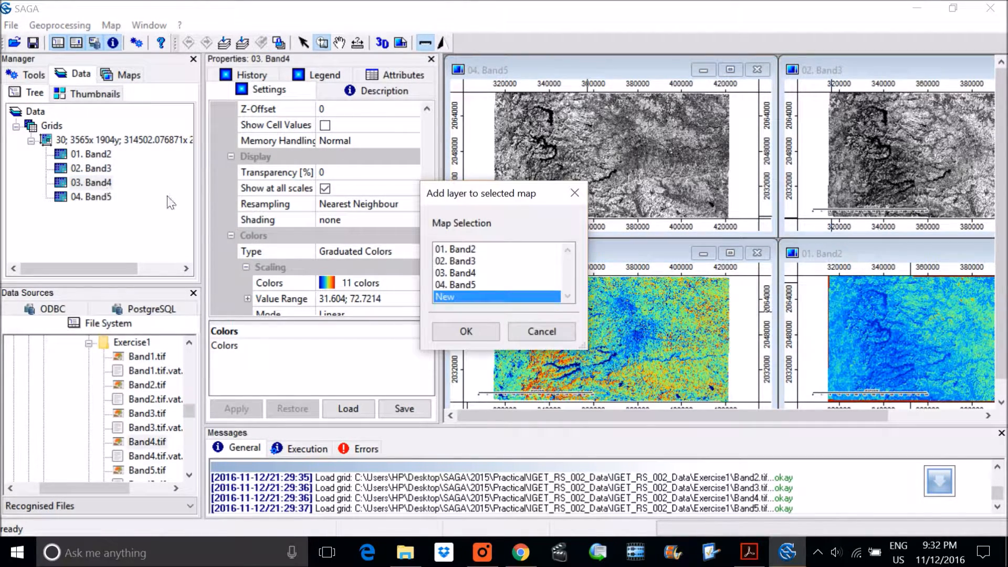
{"action": "left_click", "coordinate": [574, 193]}
Change the Band4 grid's colours to the greyscale preset and apply the setting
{"action": "right_click", "coordinate": [88, 183]}
{"action": "left_click", "coordinate": [119, 190]}
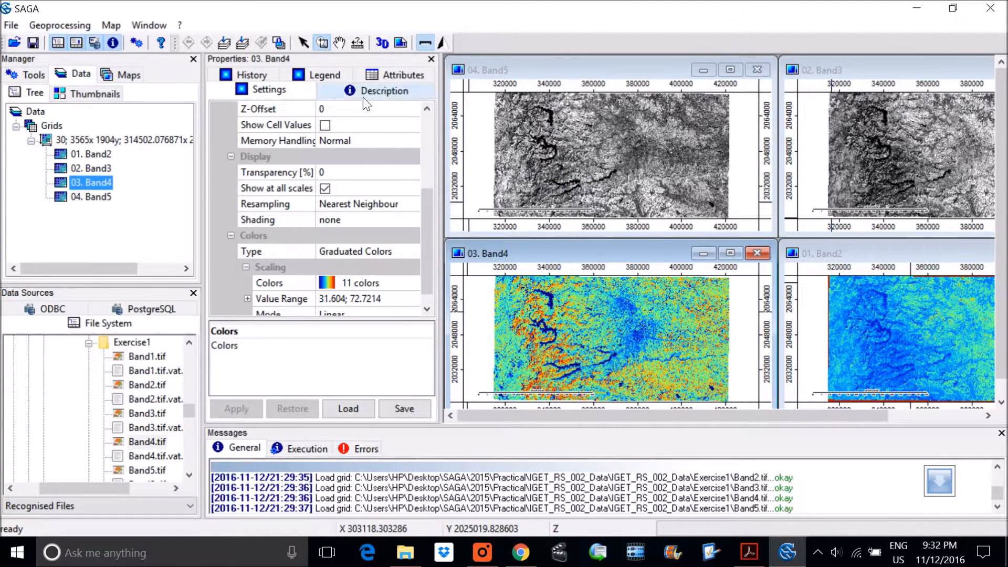
{"action": "left_click", "coordinate": [391, 283]}
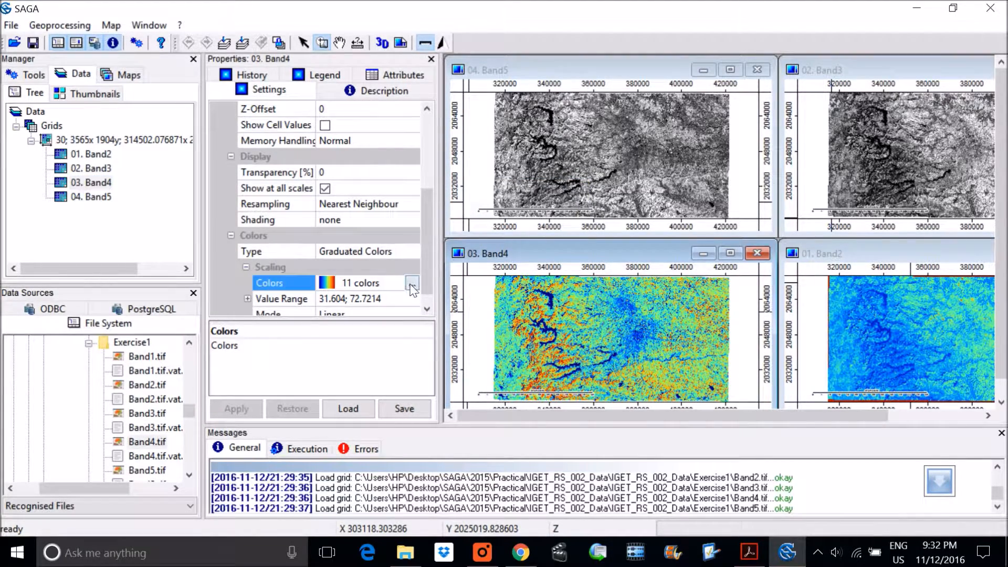
{"action": "left_click", "coordinate": [409, 286]}
{"action": "left_click", "coordinate": [824, 362]}
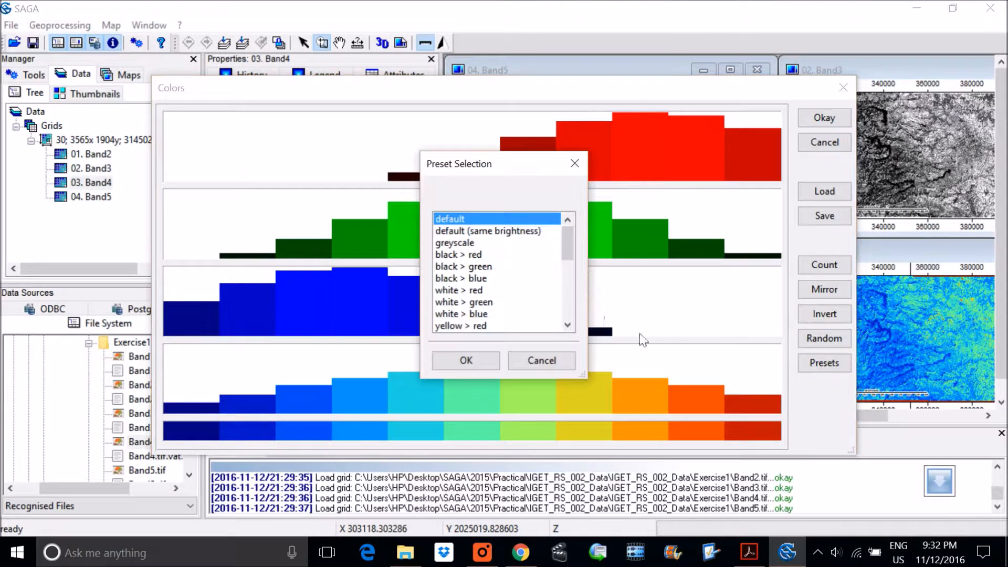
{"action": "left_click", "coordinate": [510, 256]}
{"action": "left_click", "coordinate": [459, 244]}
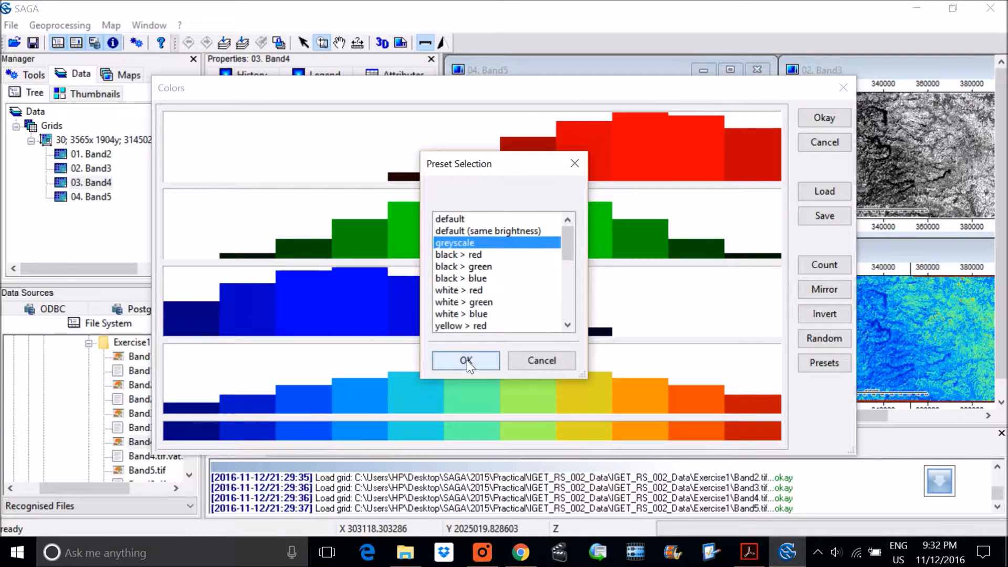
{"action": "left_click", "coordinate": [437, 362]}
{"action": "left_click", "coordinate": [825, 118]}
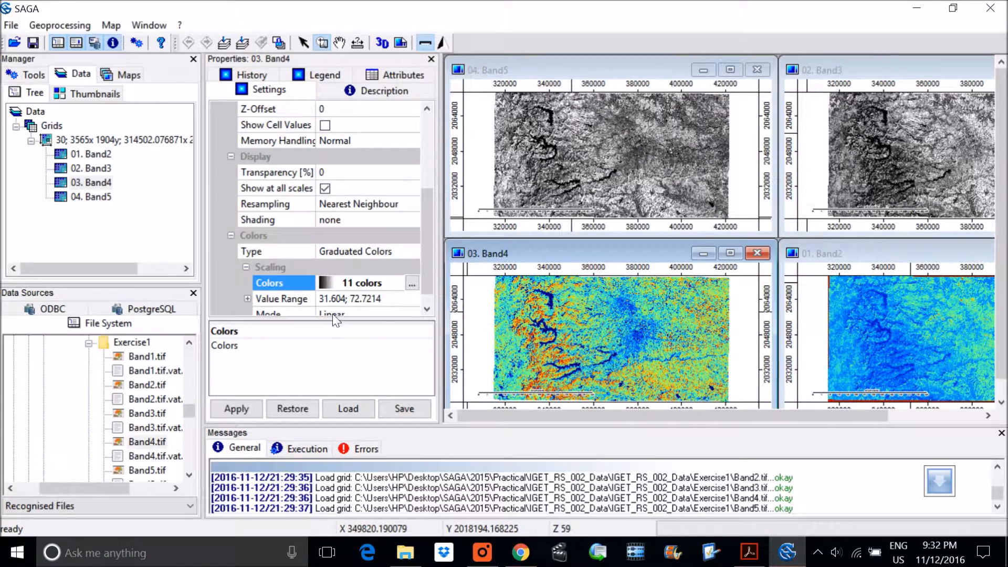
{"action": "left_click", "coordinate": [236, 410]}
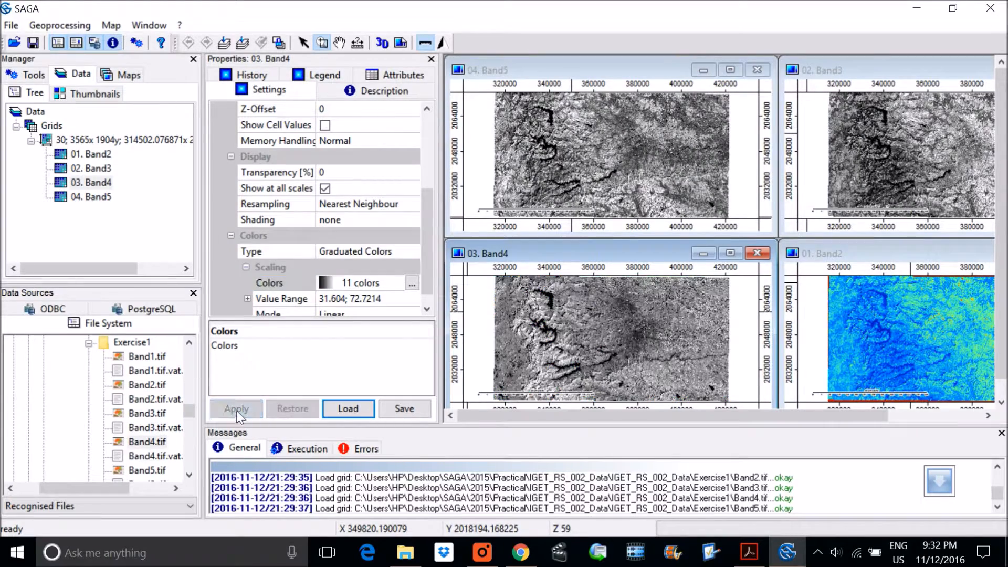
Select the Band5 grid and check its graduated colour settings
{"action": "right_click", "coordinate": [94, 198]}
{"action": "left_click", "coordinate": [112, 214]}
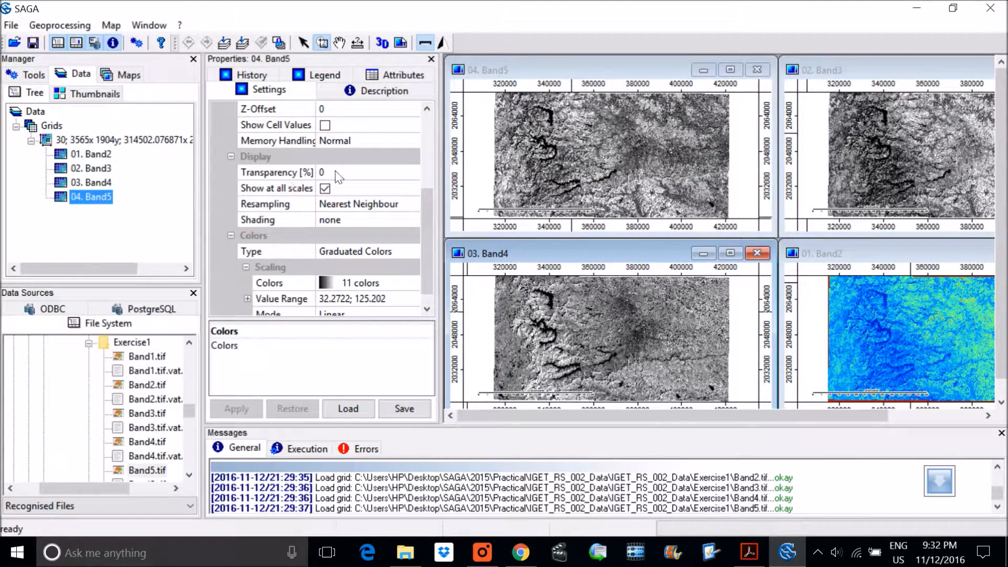
{"action": "scroll", "coordinate": [428, 263], "scroll_direction": "down", "scroll_amount": 1}
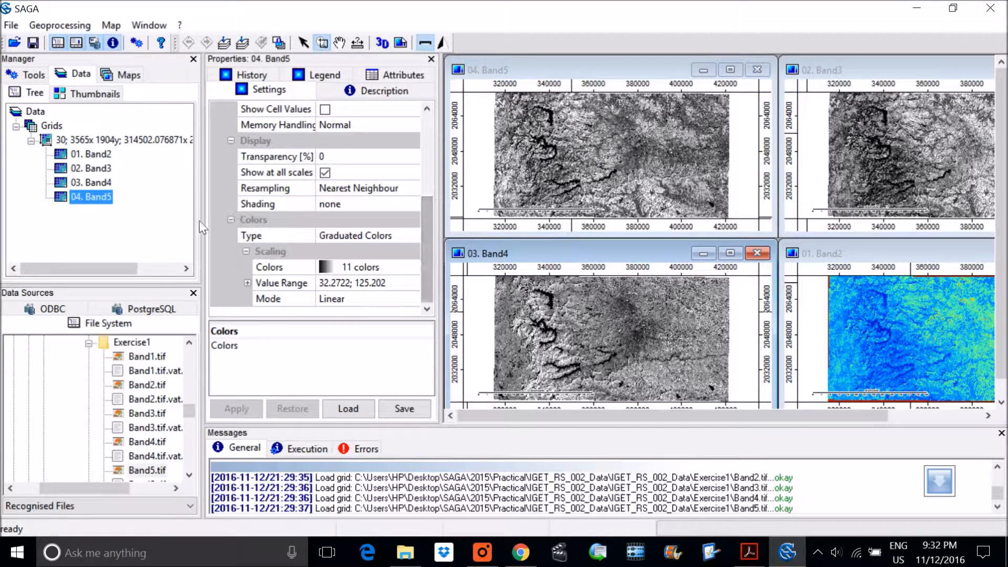
Change the Band2 grid's colours to the greyscale preset and apply the setting
{"action": "left_click", "coordinate": [797, 256]}
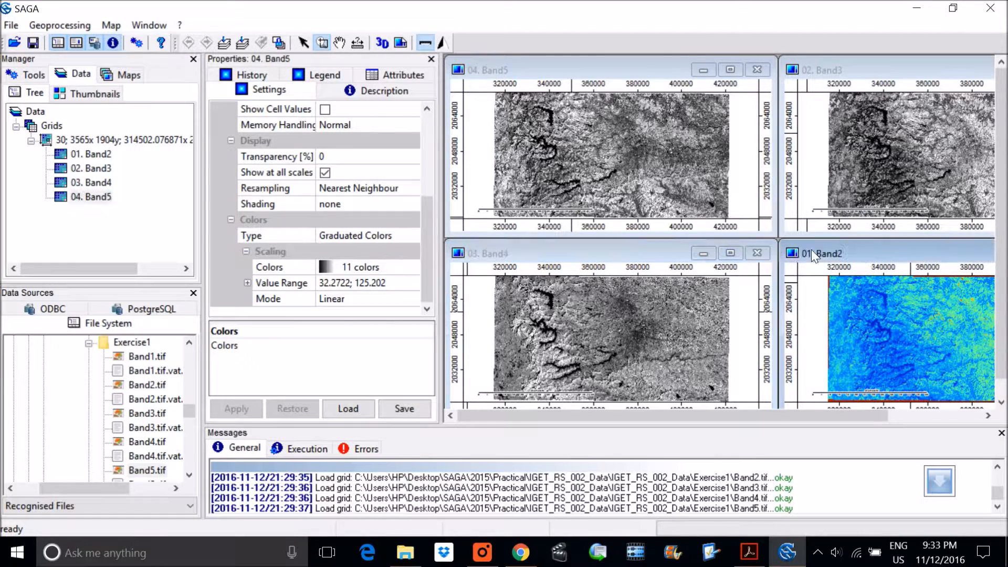
{"action": "right_click", "coordinate": [98, 158]}
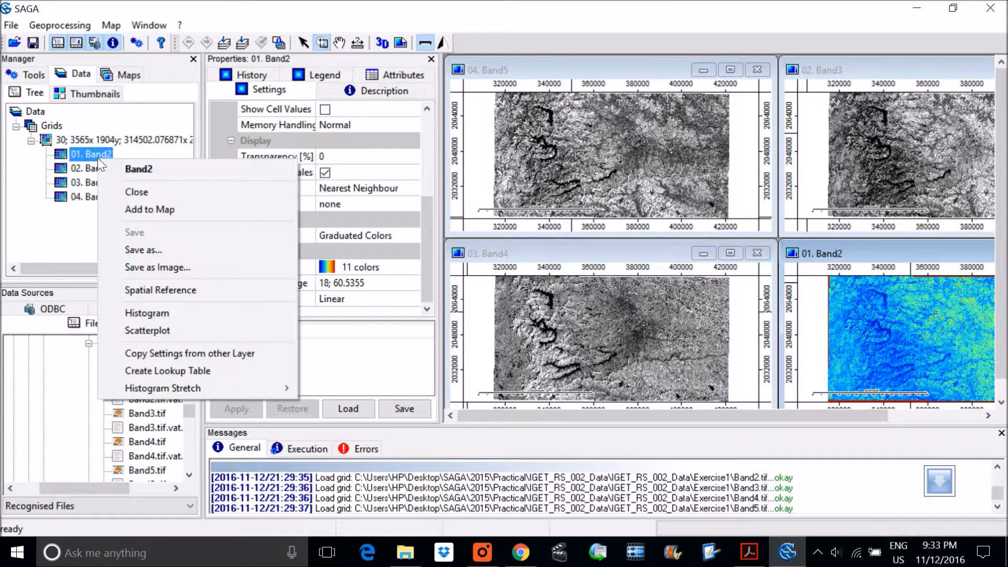
{"action": "left_click", "coordinate": [180, 174]}
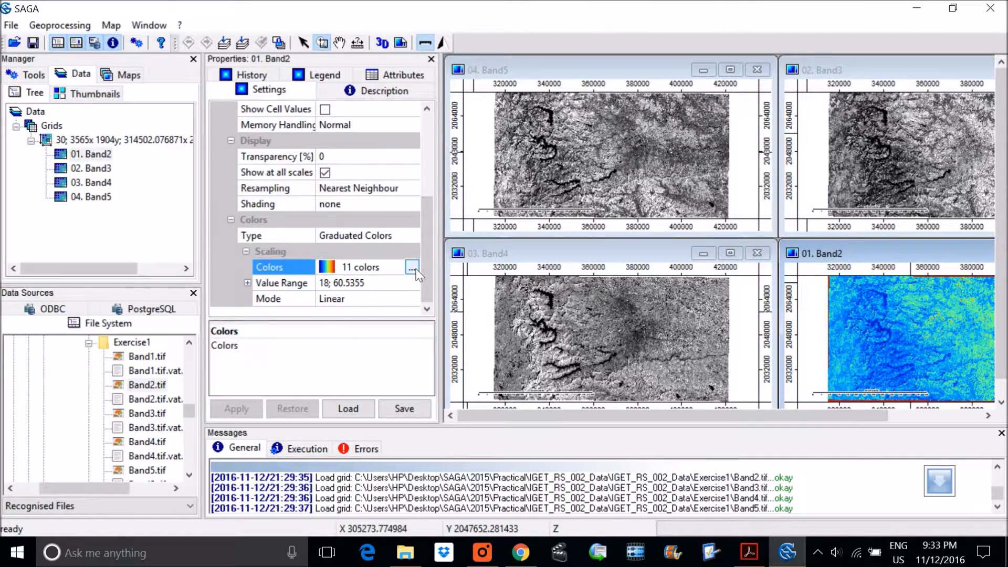
{"action": "left_click", "coordinate": [415, 267]}
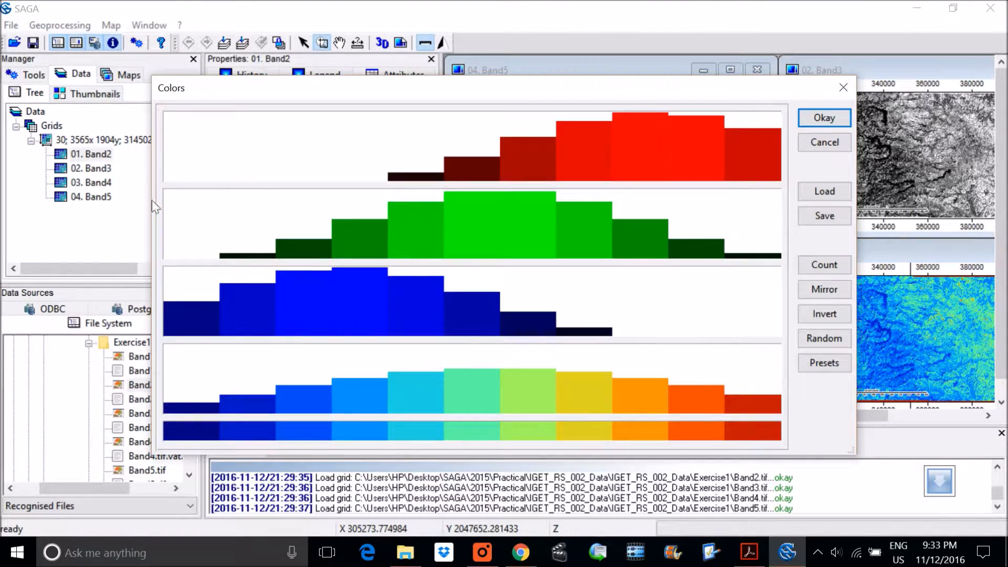
{"action": "left_click", "coordinate": [825, 364]}
{"action": "left_click", "coordinate": [467, 243]}
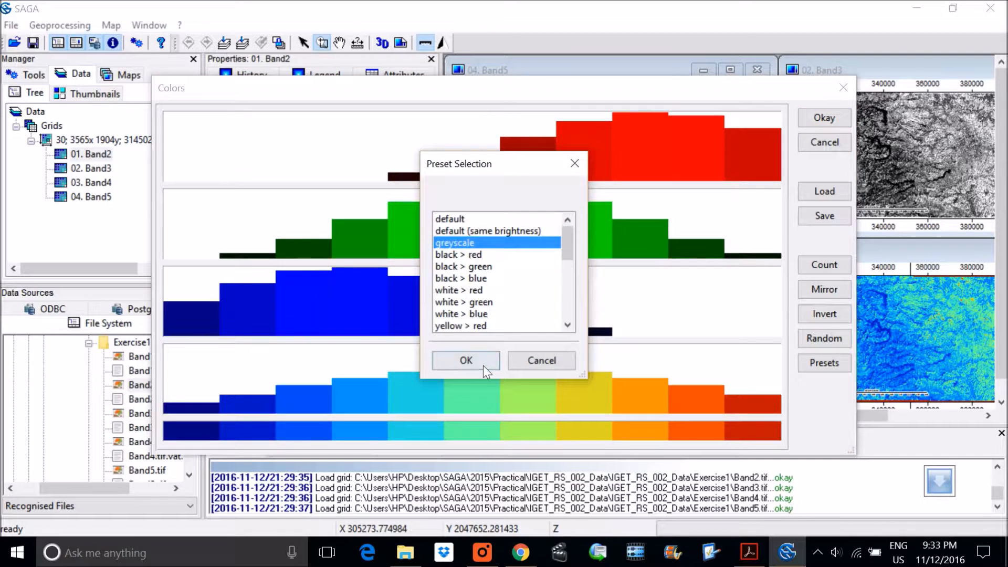
{"action": "left_click", "coordinate": [466, 361]}
{"action": "left_click", "coordinate": [824, 118]}
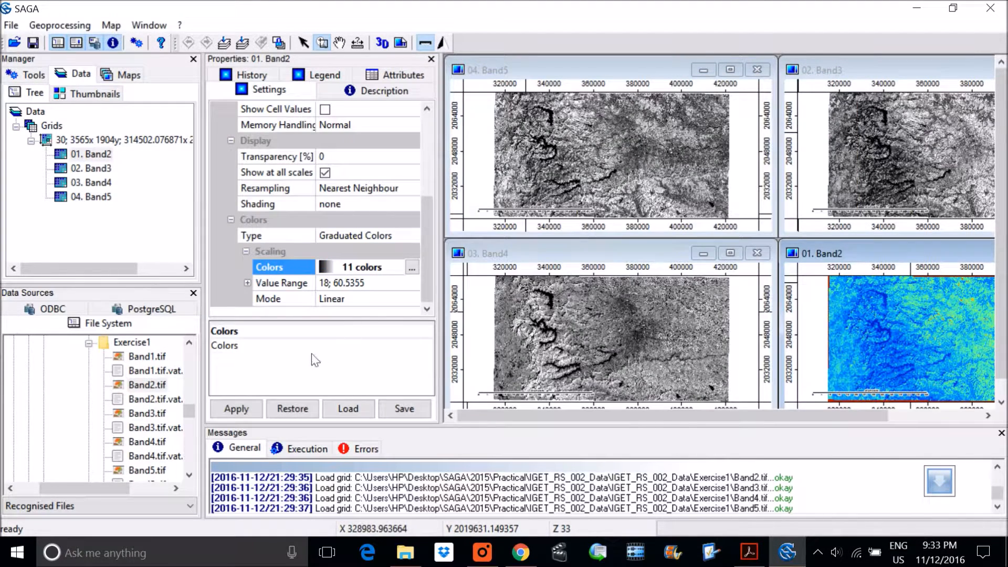
{"action": "left_click", "coordinate": [239, 409]}
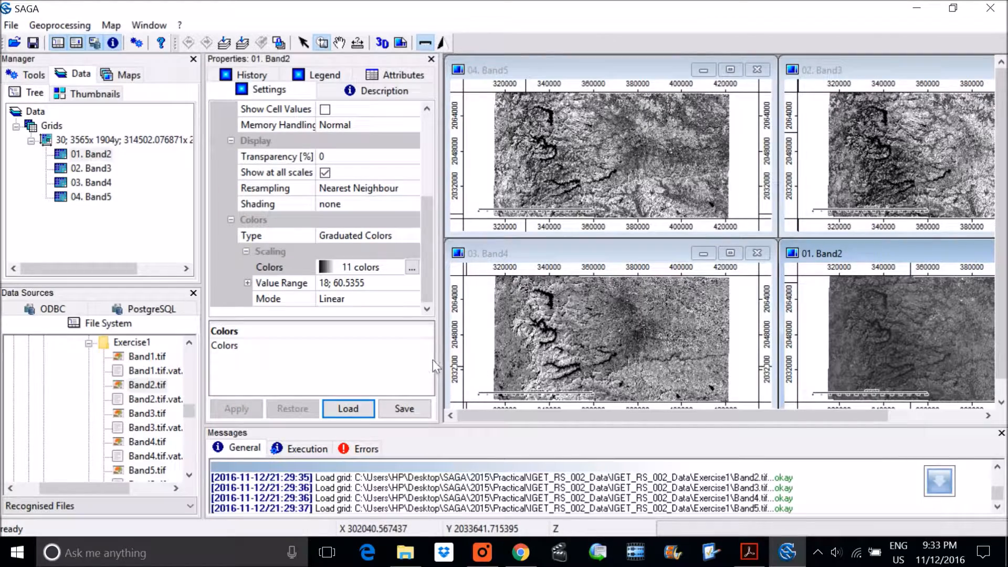
Narrow the Properties area and zoom the synchronised maps into the dark water bodies on the Band5 map
{"action": "left_click_drag", "start_coordinate": [442, 361], "coordinate": [349, 365]}
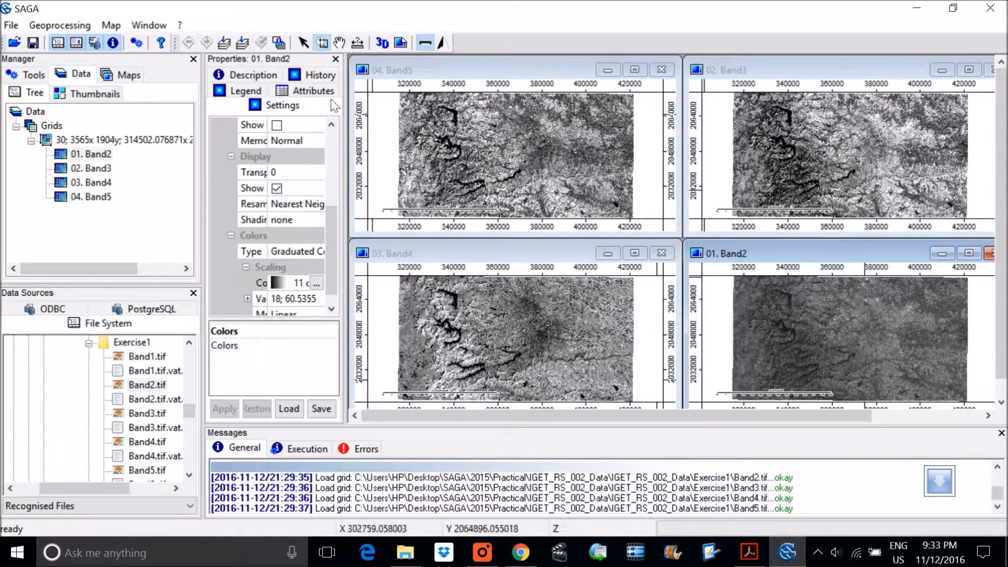
{"action": "left_click", "coordinate": [460, 148]}
{"action": "left_click_drag", "start_coordinate": [461, 148], "coordinate": [523, 197]}
{"action": "left_click_drag", "start_coordinate": [468, 129], "coordinate": [523, 181]}
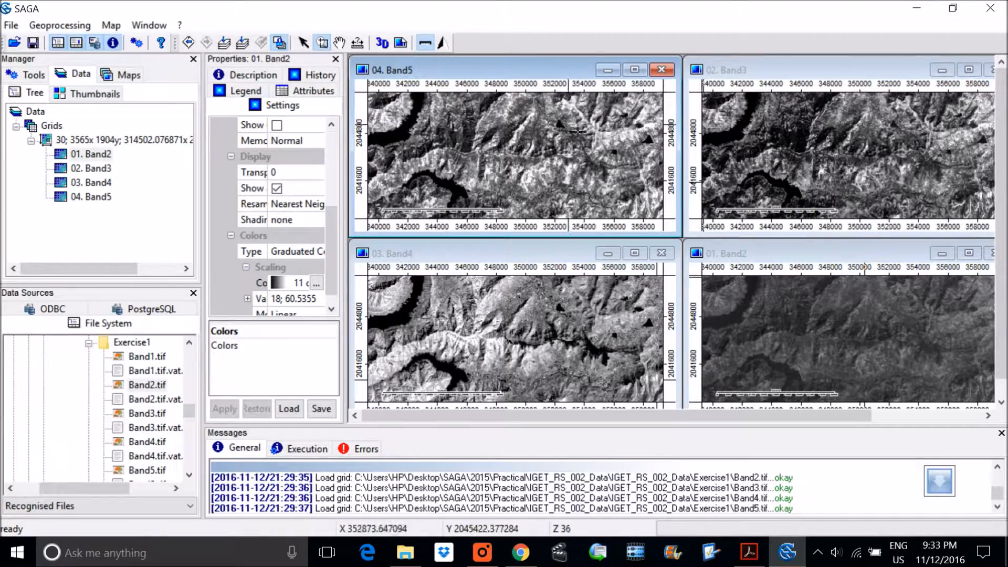
{"action": "left_click", "coordinate": [110, 25]}
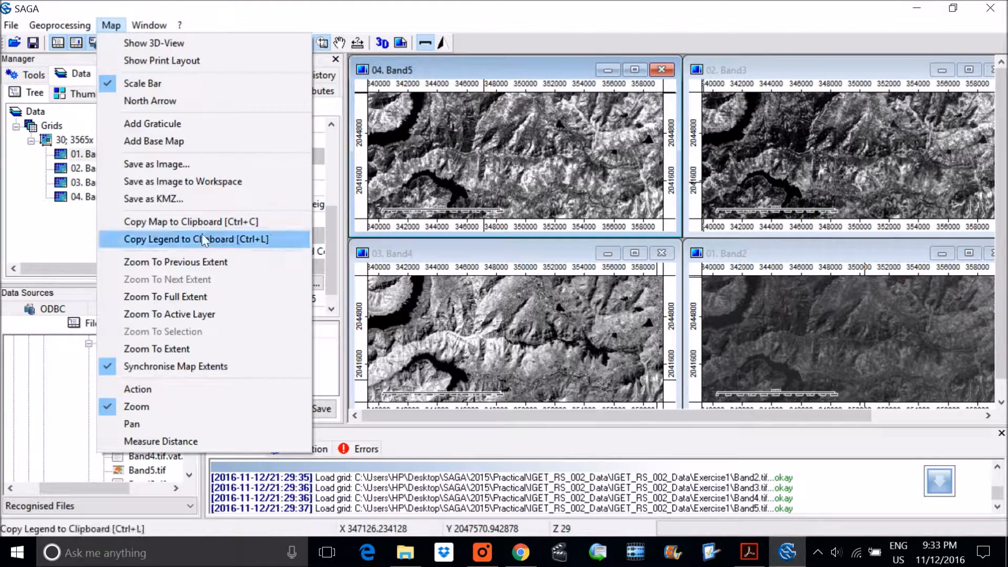
{"action": "left_click", "coordinate": [453, 6]}
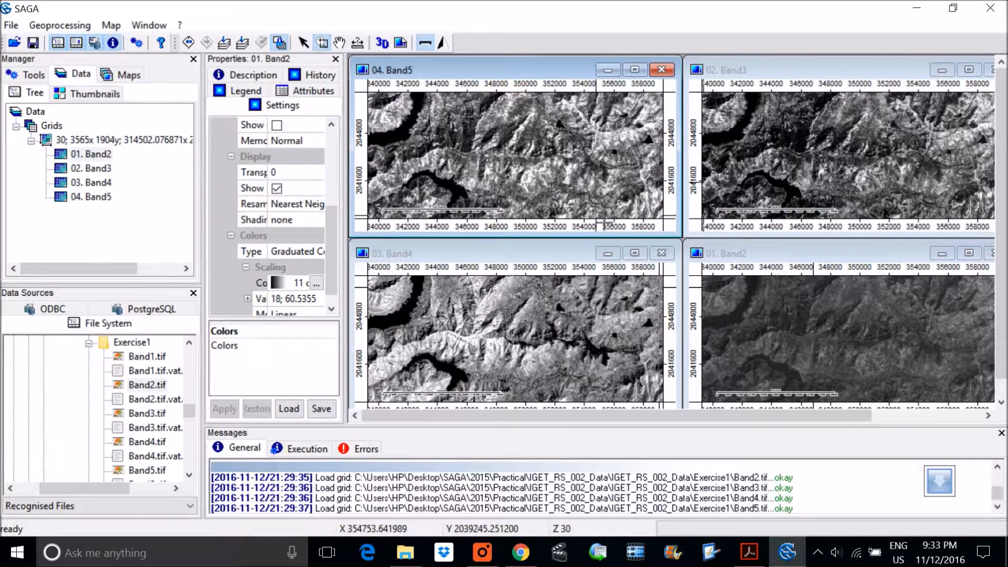
Zoom the maps in on the curved reservoir and compare how water appears in the four bands
{"action": "left_click_drag", "start_coordinate": [421, 350], "coordinate": [514, 417]}
{"action": "left_click_drag", "start_coordinate": [424, 299], "coordinate": [540, 387]}
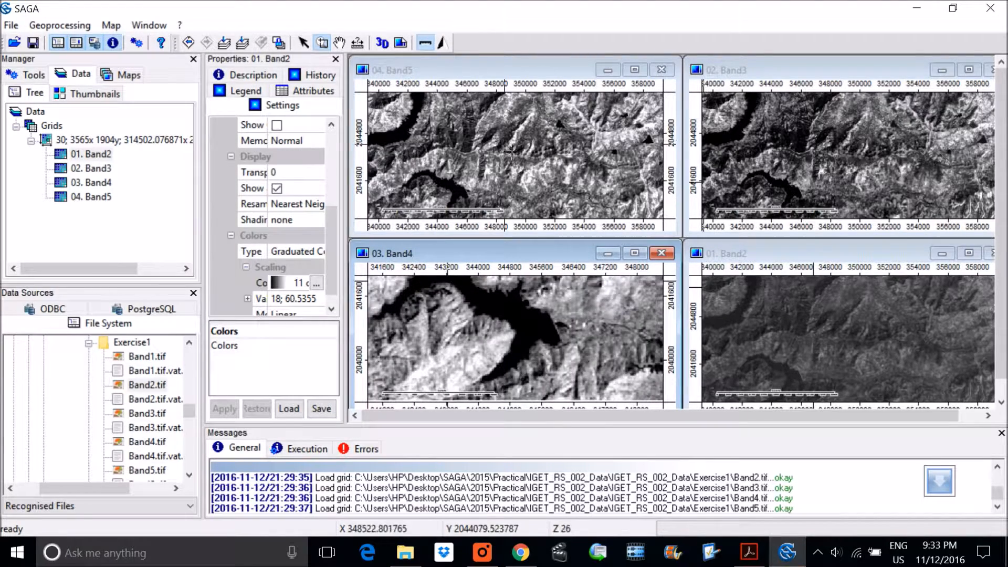
{"action": "left_click_drag", "start_coordinate": [402, 152], "coordinate": [482, 223]}
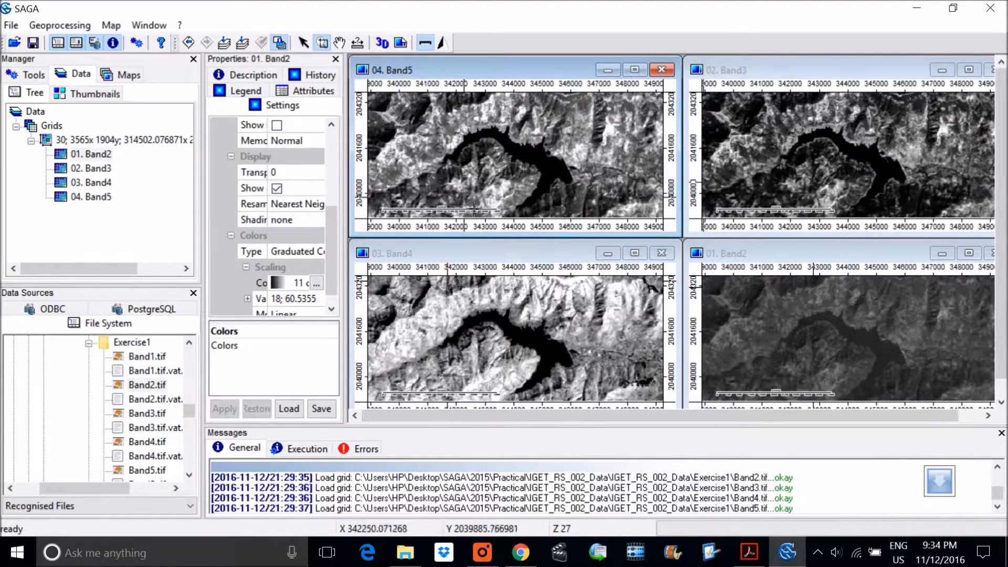
{"action": "left_click_drag", "start_coordinate": [464, 119], "coordinate": [590, 199]}
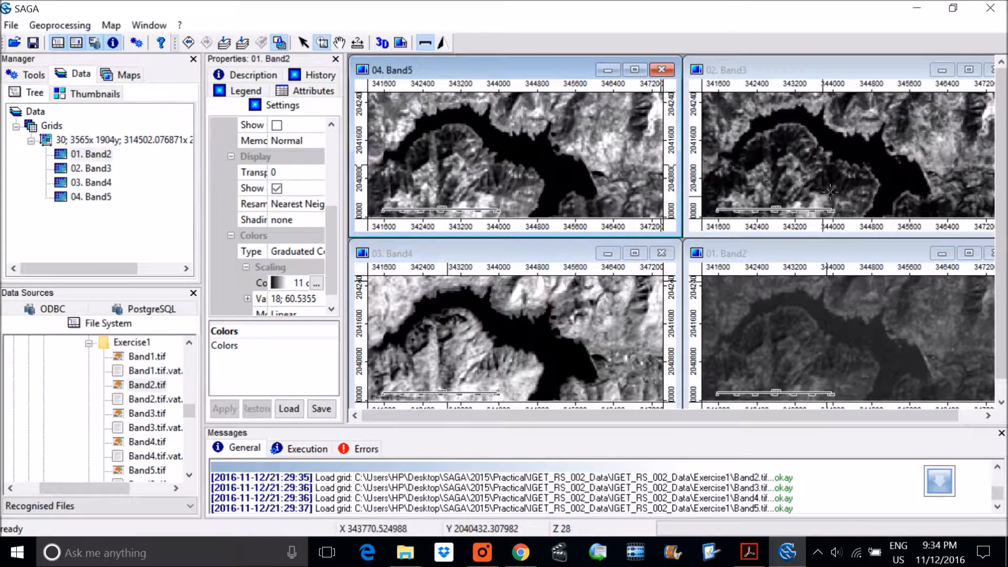
{"action": "left_click", "coordinate": [711, 325]}
{"action": "left_click_drag", "start_coordinate": [711, 326], "coordinate": [789, 371]}
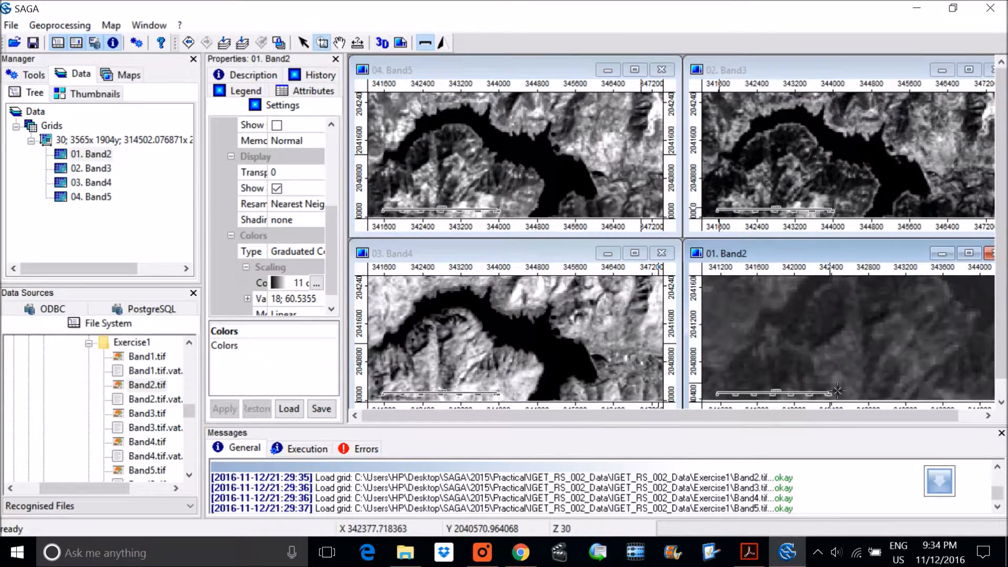
{"action": "left_click_drag", "start_coordinate": [764, 299], "coordinate": [804, 328]}
{"action": "left_click", "coordinate": [448, 109]}
{"action": "left_click_drag", "start_coordinate": [446, 107], "coordinate": [619, 212]}
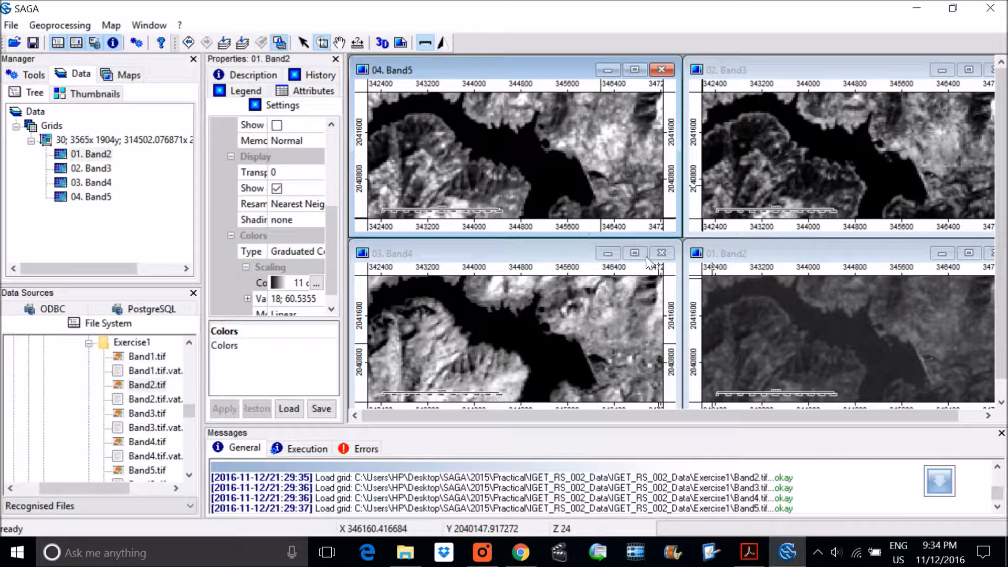
Switch to the Understanding an Image PDF in Acrobat Reader and examine the water curve in the spectral reflectance chart on page 7
{"action": "left_click", "coordinate": [750, 552]}
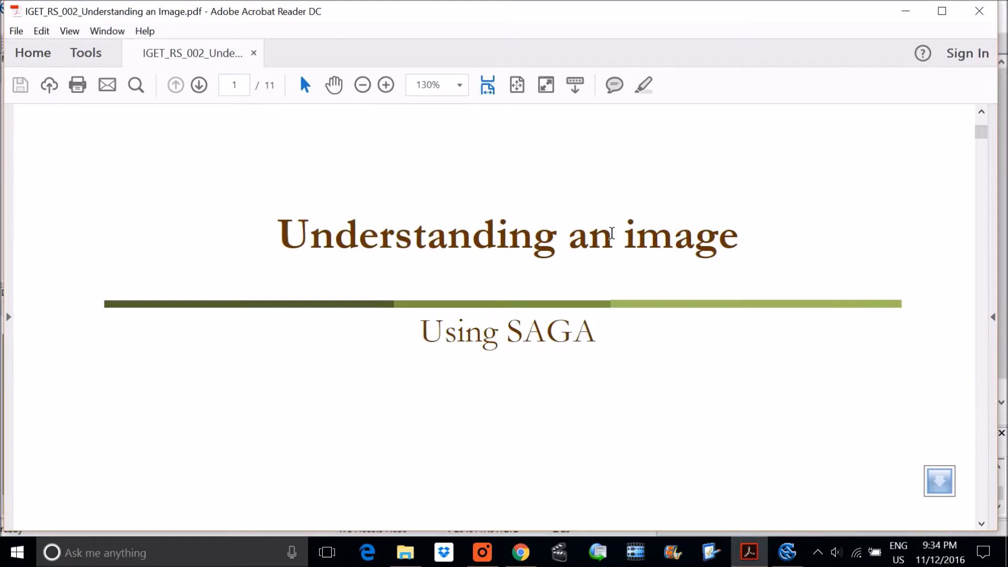
{"action": "scroll", "coordinate": [612, 234], "scroll_direction": "down", "scroll_amount": 2}
{"action": "left_click_drag", "start_coordinate": [971, 134], "coordinate": [976, 355]}
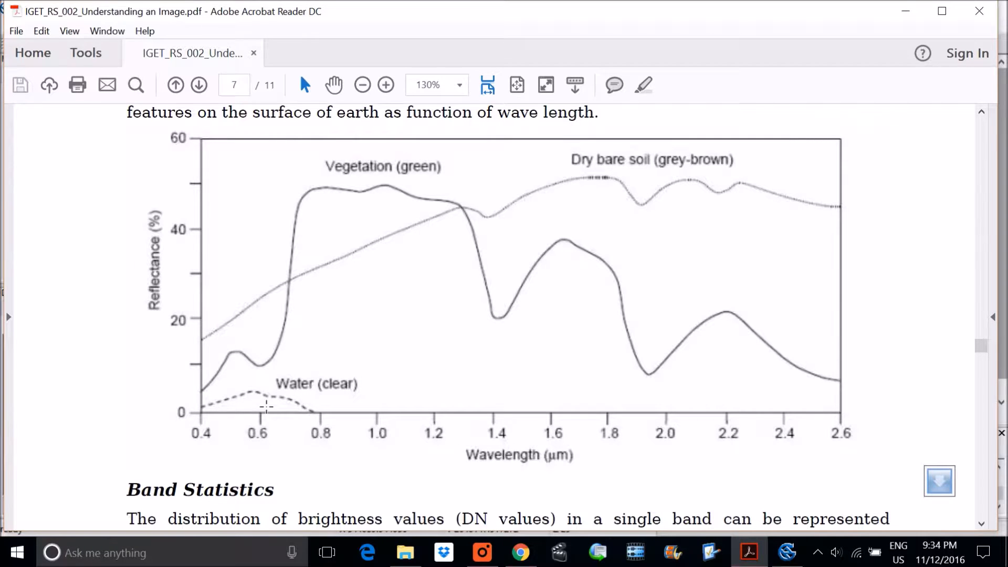
{"action": "left_click_drag", "start_coordinate": [220, 408], "coordinate": [256, 377]}
Return to SAGA and open the Band2 grid's histogram, moving its window slightly aside
{"action": "left_click", "coordinate": [780, 561]}
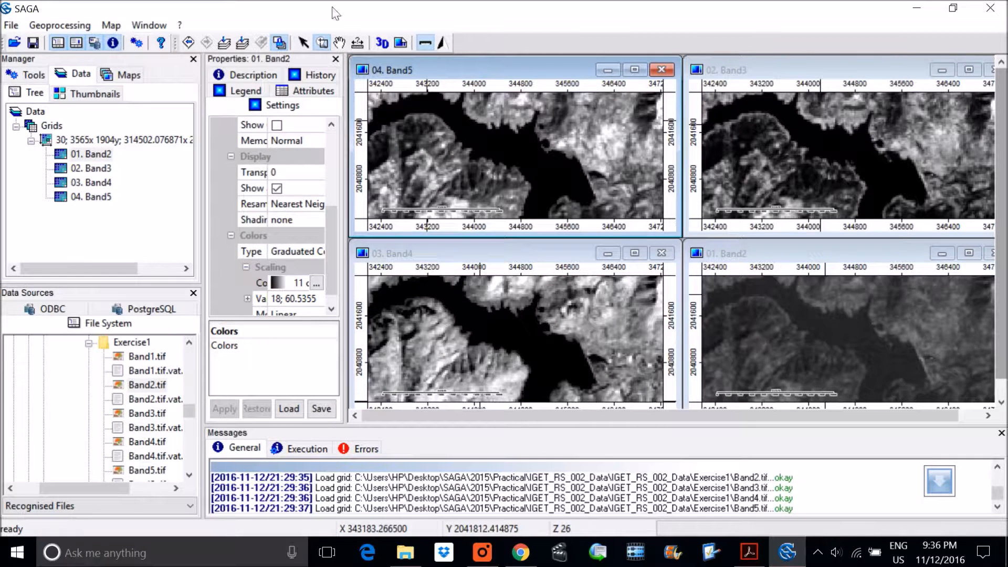
{"action": "right_click", "coordinate": [87, 158]}
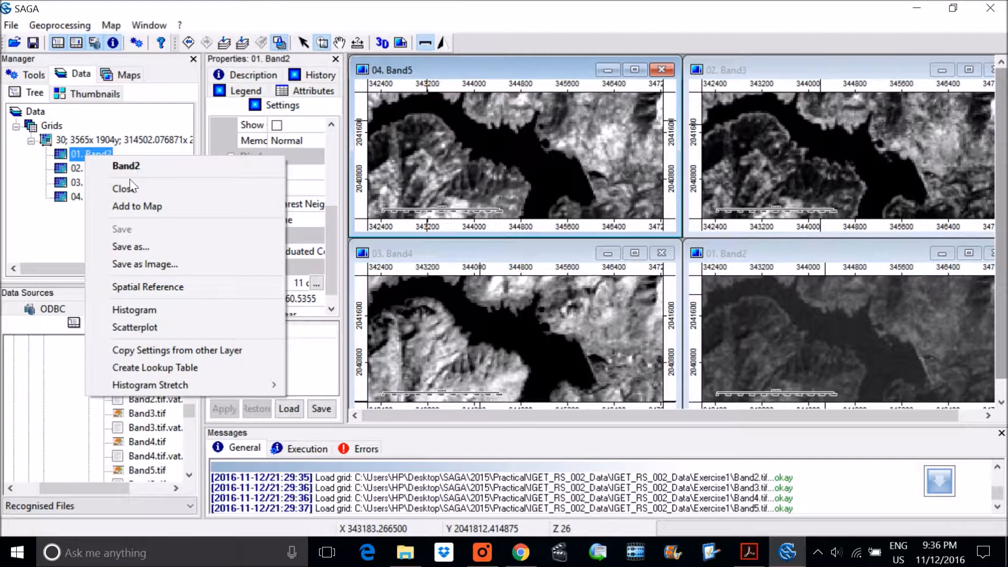
{"action": "left_click", "coordinate": [159, 314]}
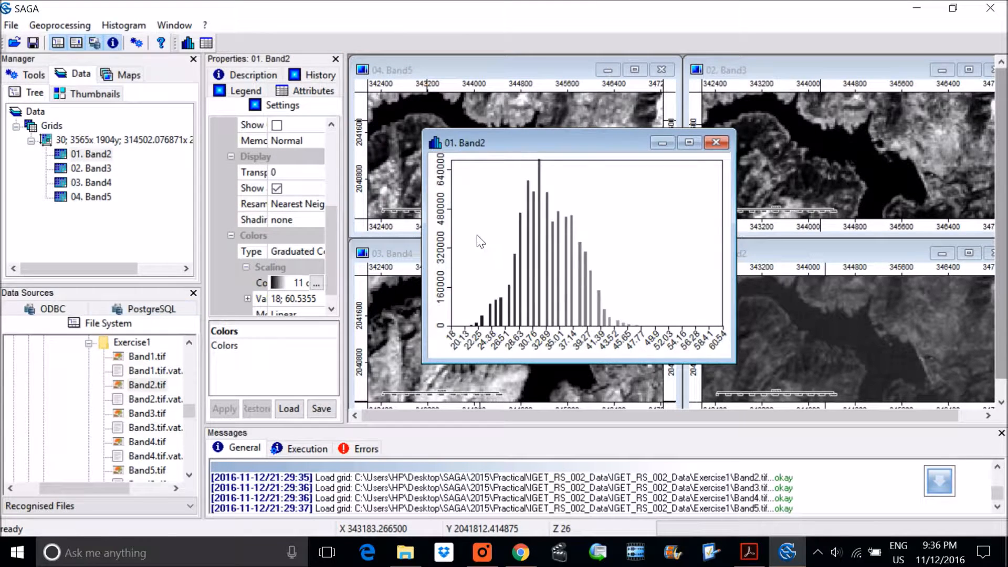
{"action": "left_click_drag", "start_coordinate": [509, 143], "coordinate": [585, 166]}
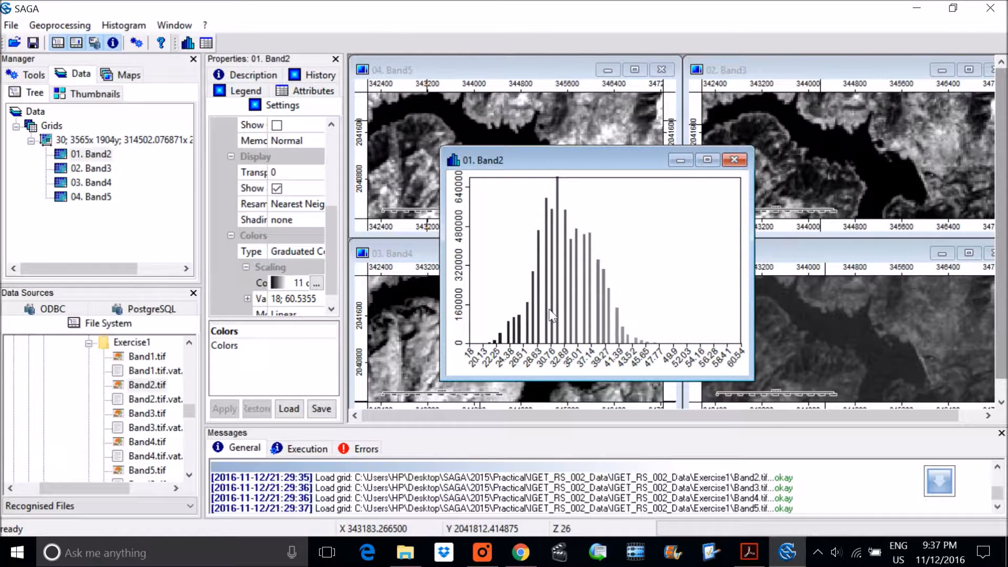
Narrow Band2's value range repeatedly to a tiny interval around 32 on its histogram and close the histogram
{"action": "left_click_drag", "start_coordinate": [557, 298], "coordinate": [562, 297]}
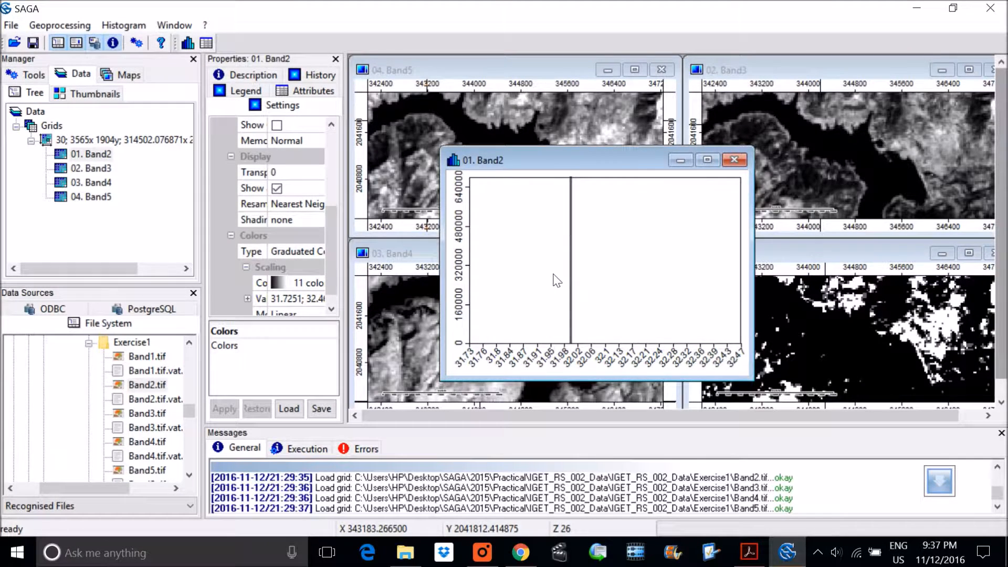
{"action": "left_click_drag", "start_coordinate": [541, 258], "coordinate": [587, 286]}
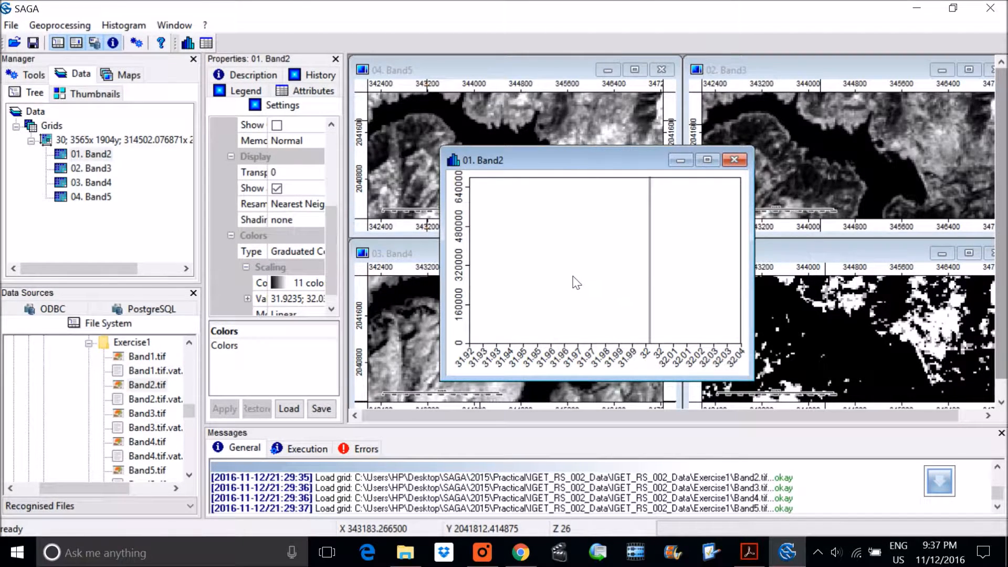
{"action": "left_click_drag", "start_coordinate": [646, 266], "coordinate": [541, 281]}
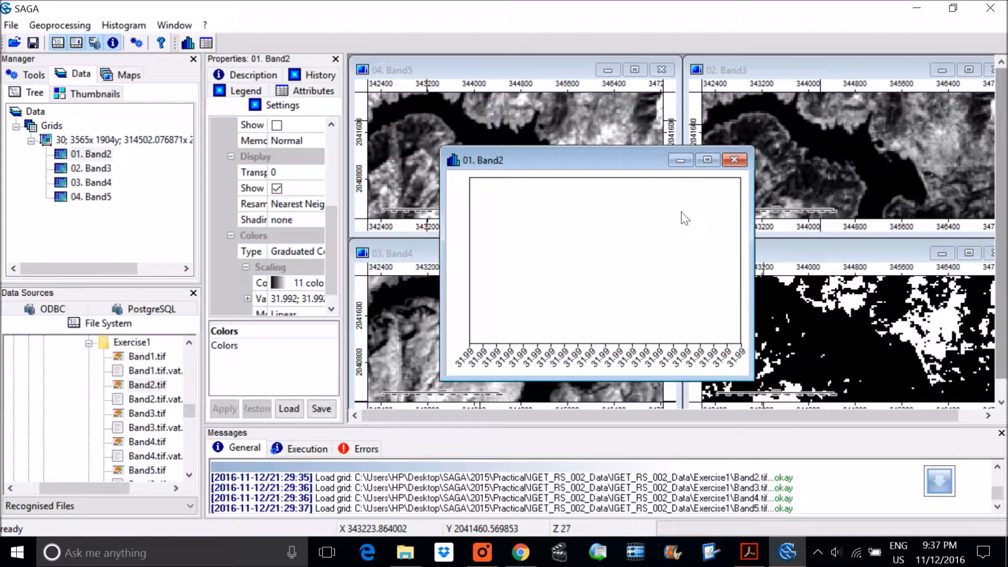
{"action": "left_click", "coordinate": [734, 159]}
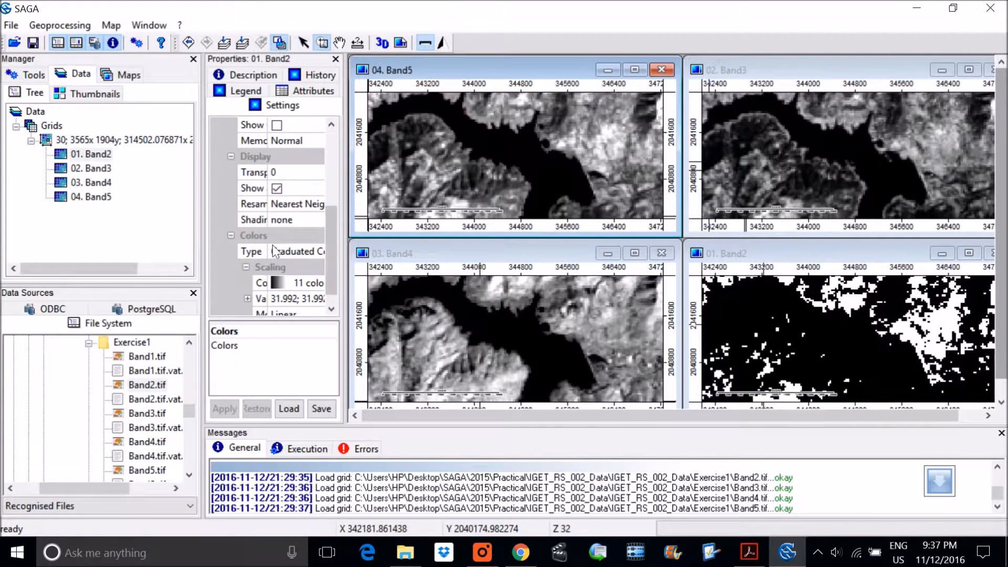
Open the histogram of the Band3 grid
{"action": "left_click", "coordinate": [105, 168]}
{"action": "right_click", "coordinate": [106, 167]}
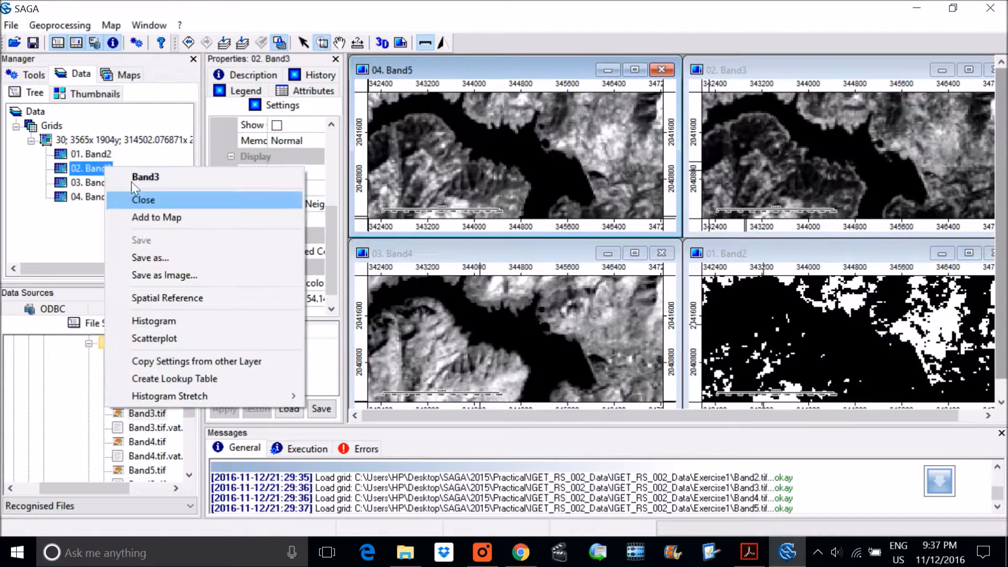
{"action": "left_click", "coordinate": [169, 321]}
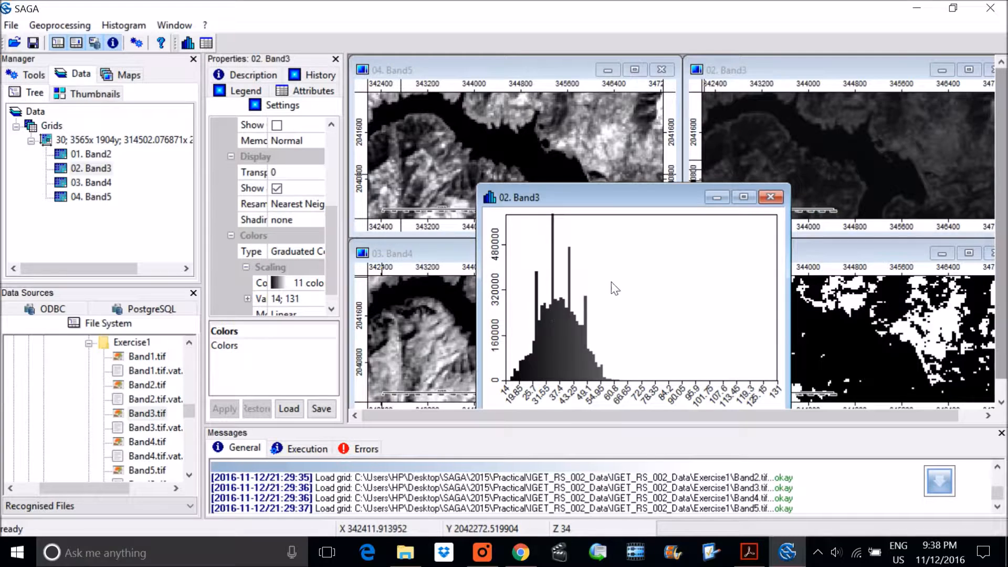
Try stretching Band3 to a histogram range of about 21 to 48, restoring the full value range after each attempt
{"action": "left_click_drag", "start_coordinate": [524, 279], "coordinate": [575, 325]}
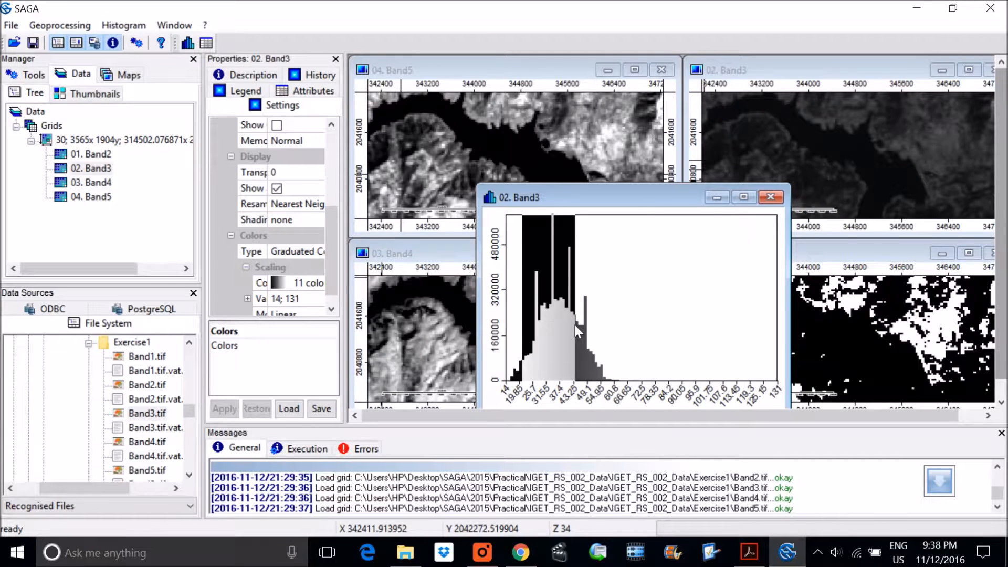
{"action": "left_click_drag", "start_coordinate": [575, 326], "coordinate": [586, 336]}
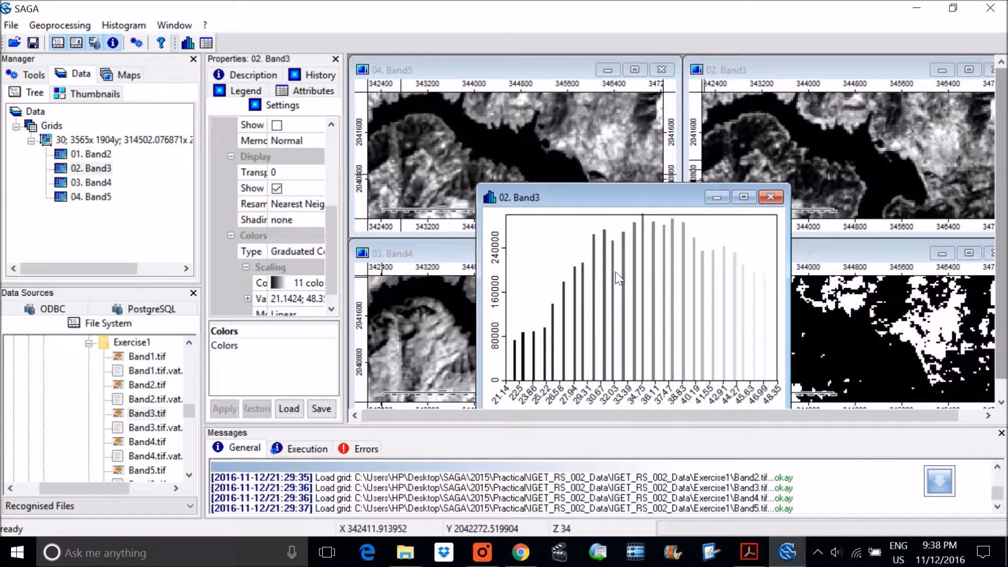
{"action": "right_click", "coordinate": [616, 272]}
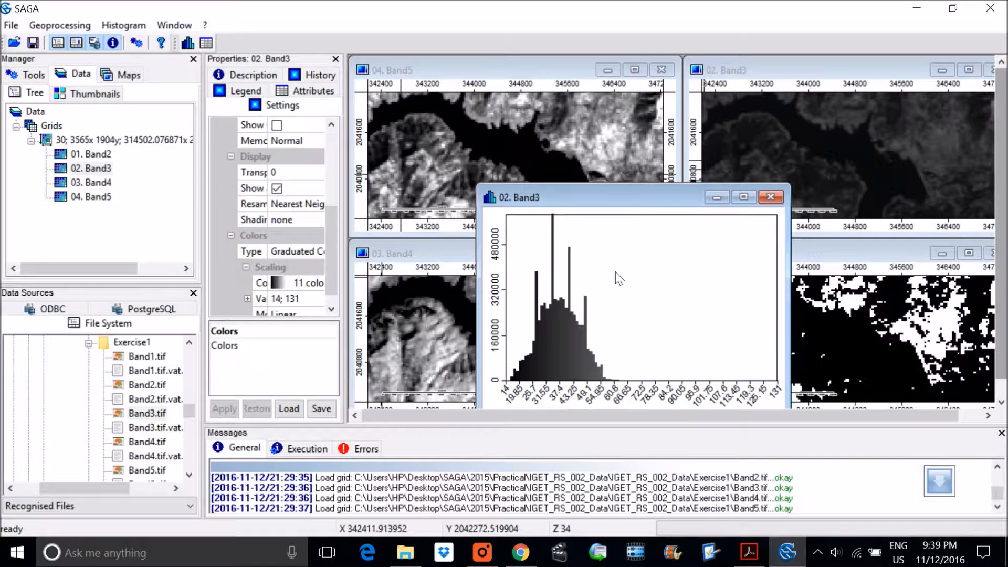
{"action": "left_click_drag", "start_coordinate": [526, 251], "coordinate": [574, 320]}
{"action": "right_click", "coordinate": [573, 303]}
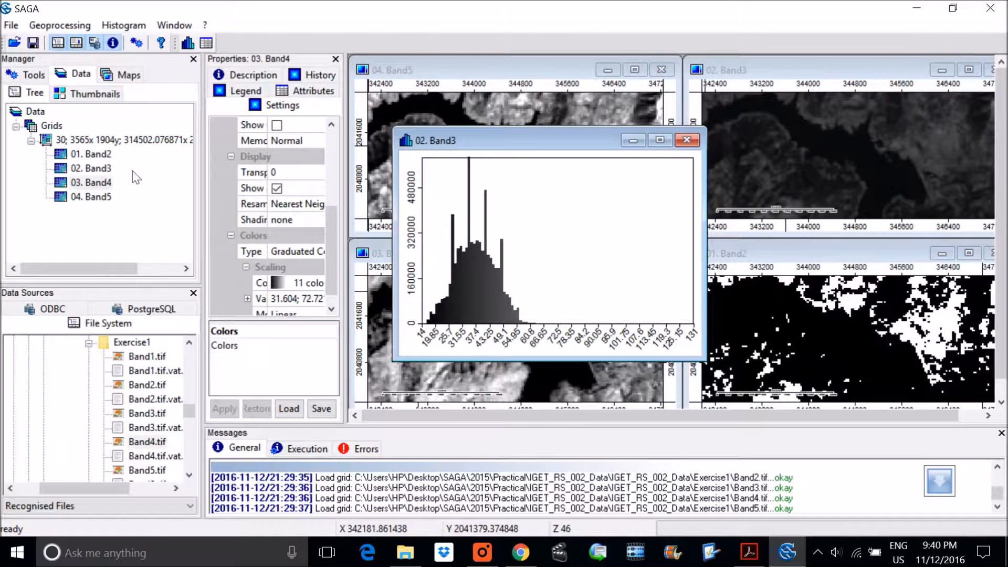
Open the Band2 grid's histogram beside Band3's and restore its full value range of 18 to 128
{"action": "right_click", "coordinate": [92, 155]}
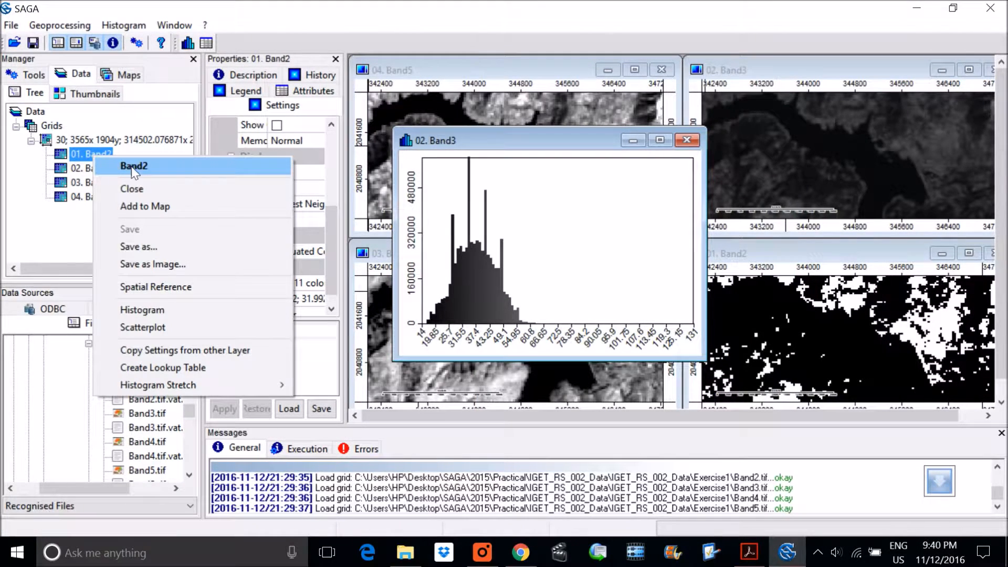
{"action": "left_click", "coordinate": [166, 311]}
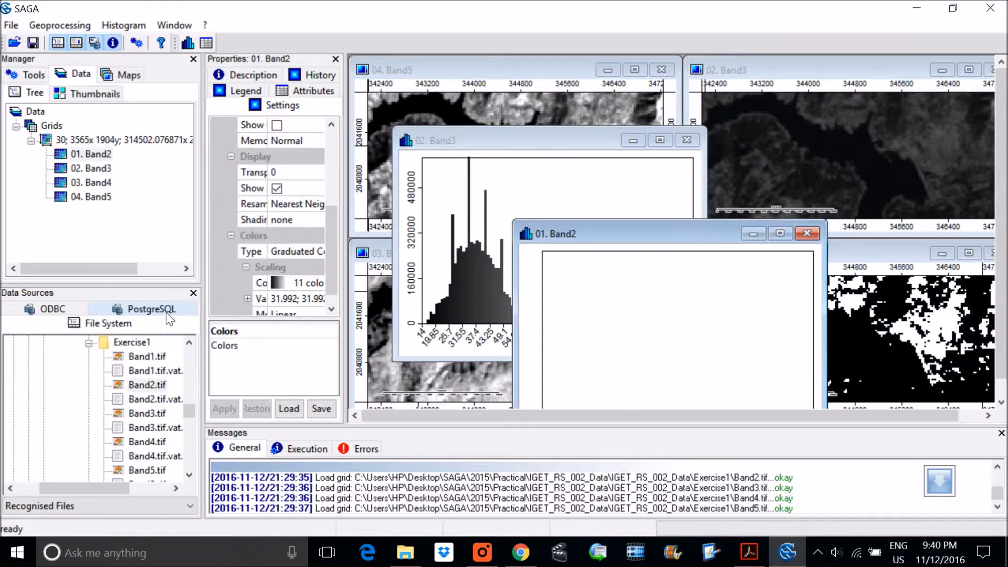
{"action": "left_click_drag", "start_coordinate": [675, 233], "coordinate": [705, 171]}
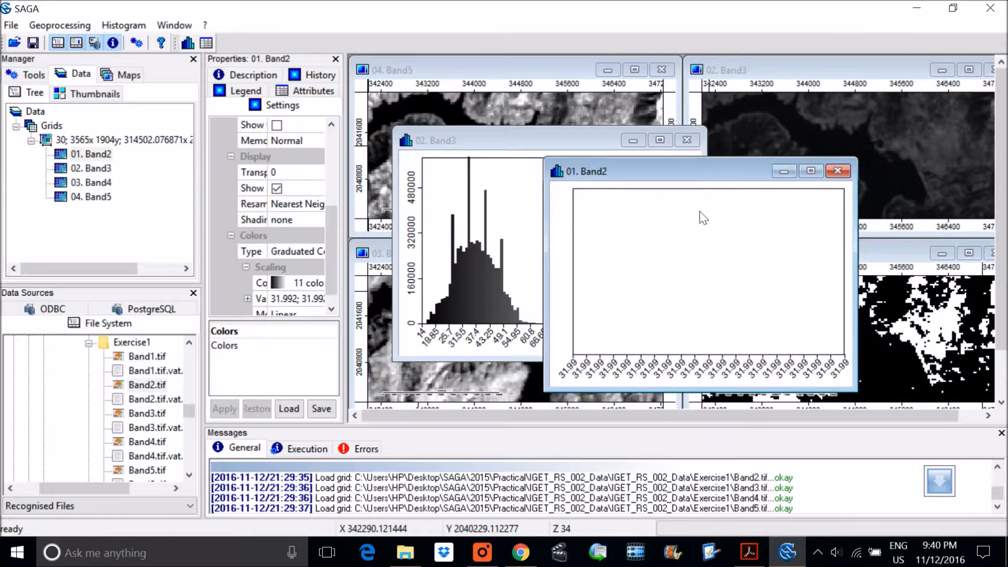
{"action": "right_click", "coordinate": [700, 214]}
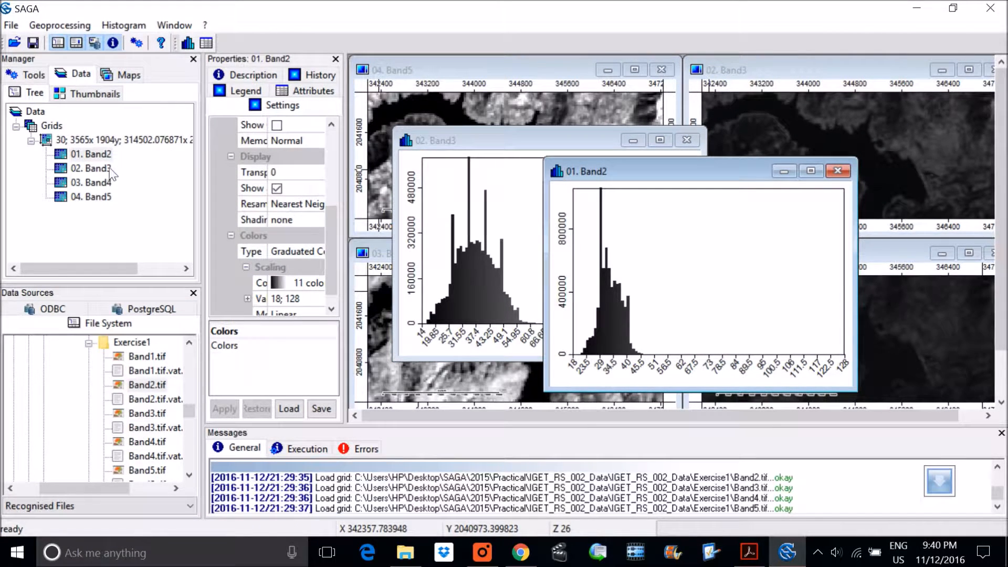
Open the Band4 grid's histogram at its full value range of 9 to 130 and spread the histogram windows apart
{"action": "right_click", "coordinate": [102, 182]}
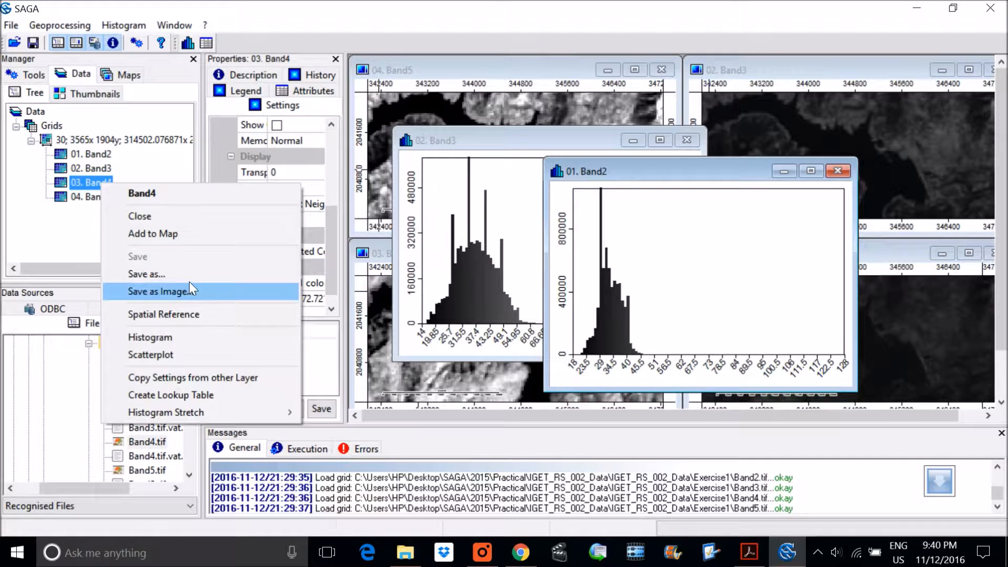
{"action": "left_click", "coordinate": [155, 336]}
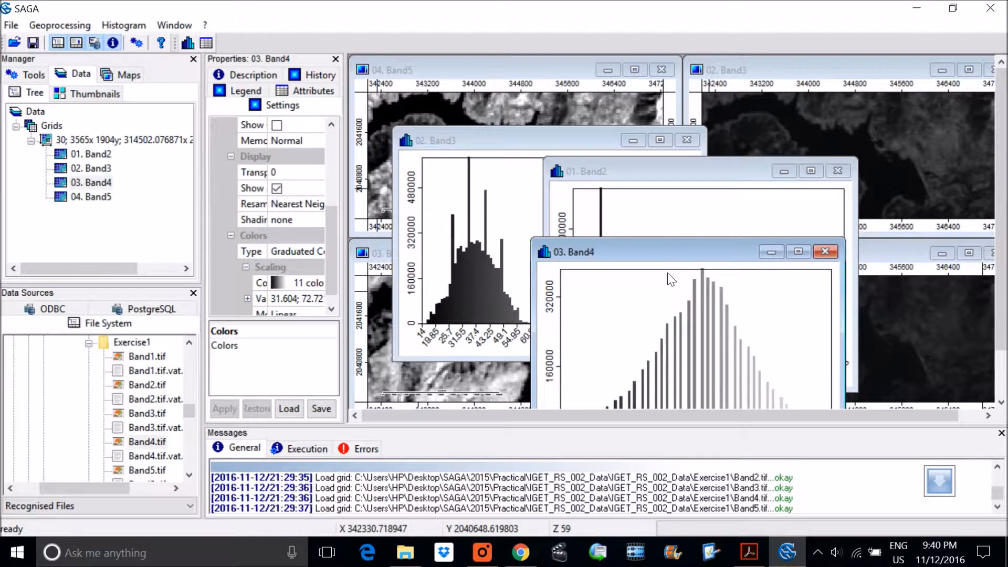
{"action": "left_click_drag", "start_coordinate": [641, 162], "coordinate": [812, 77]}
{"action": "left_click_drag", "start_coordinate": [555, 142], "coordinate": [532, 95]}
{"action": "left_click_drag", "start_coordinate": [699, 242], "coordinate": [602, 194]}
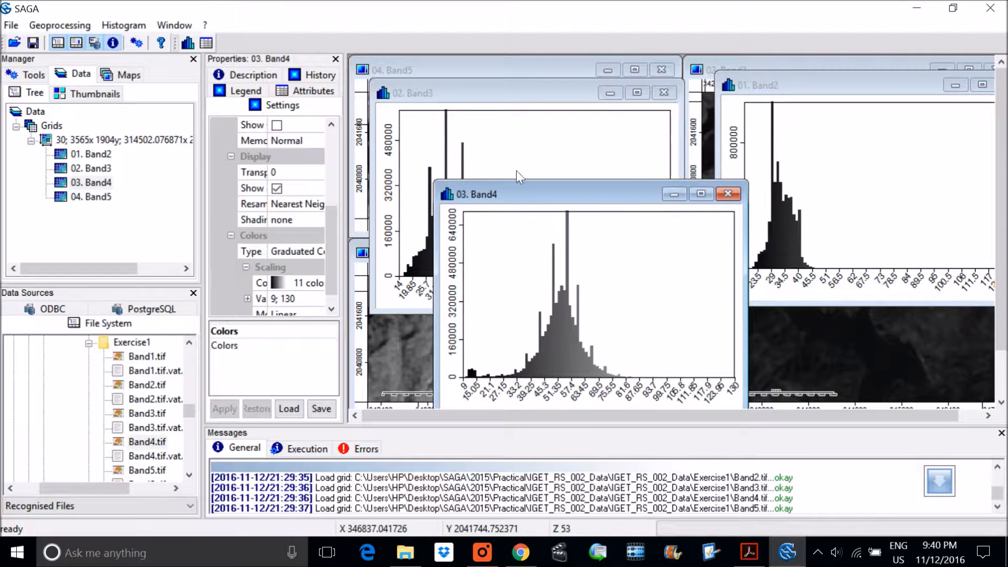
Open the Band5 grid's histogram at its full value range of 3 to 255 and place it beside Band4's histogram
{"action": "left_click", "coordinate": [97, 196]}
{"action": "right_click", "coordinate": [98, 193]}
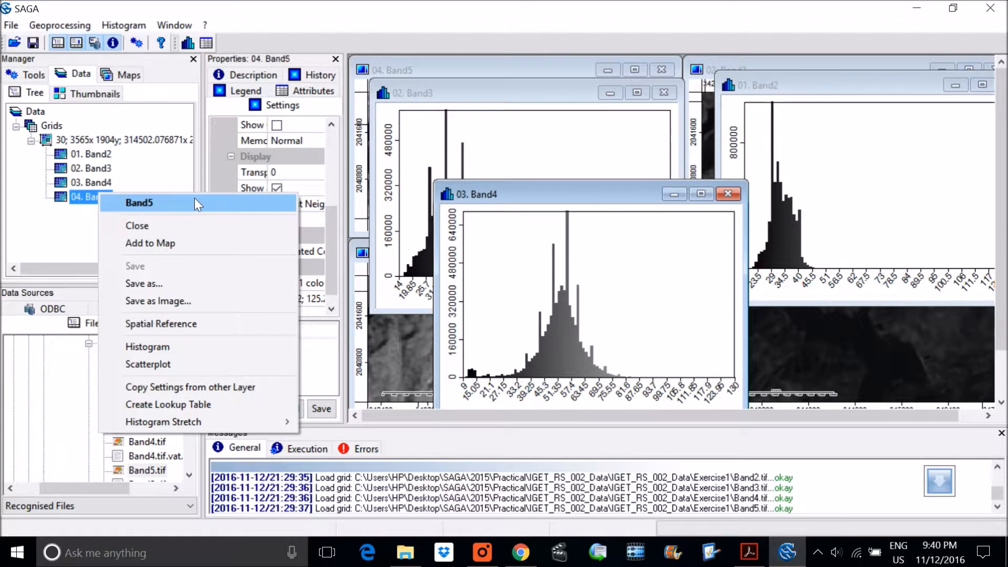
{"action": "left_click", "coordinate": [171, 348]}
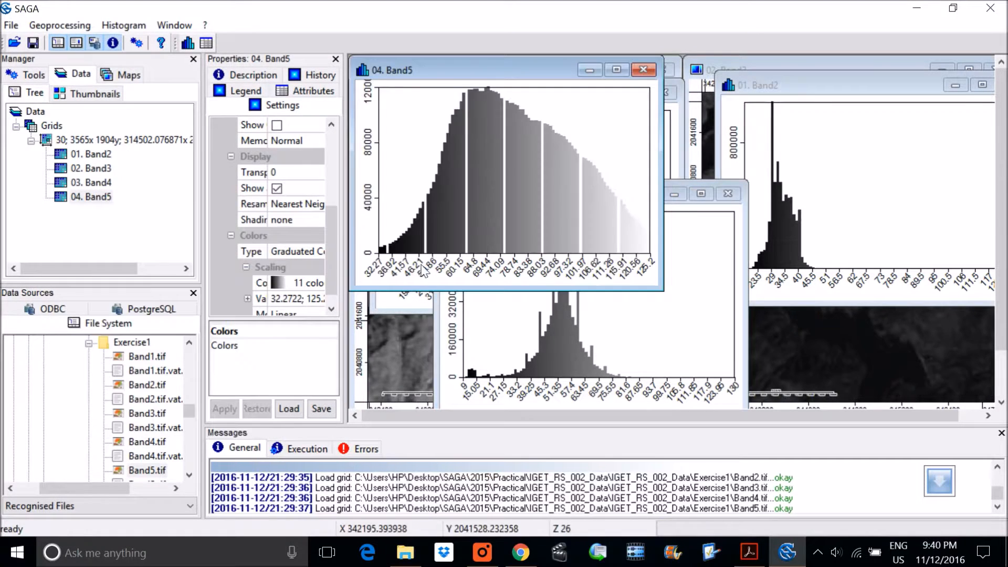
{"action": "right_click", "coordinate": [475, 154]}
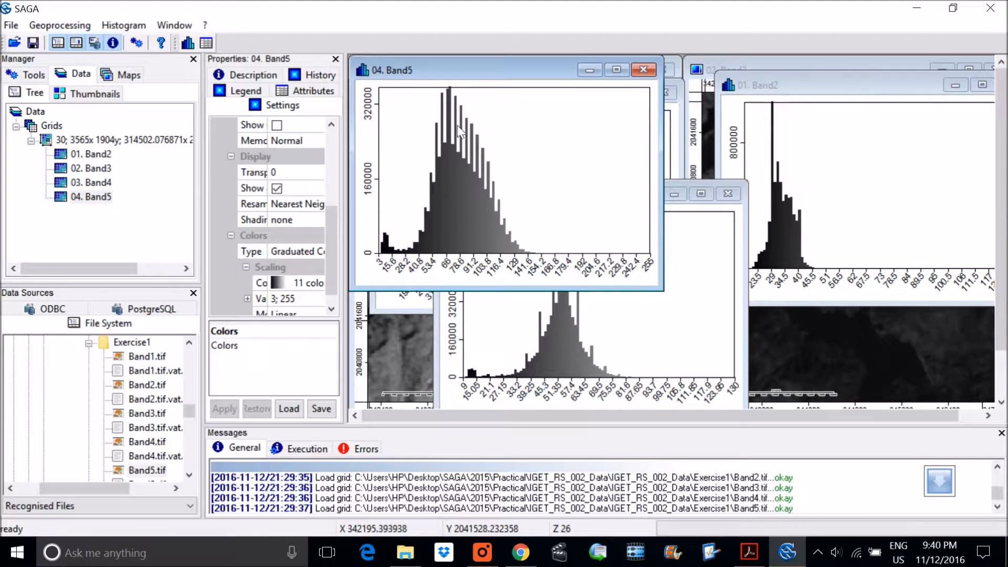
{"action": "left_click_drag", "start_coordinate": [520, 73], "coordinate": [840, 179]}
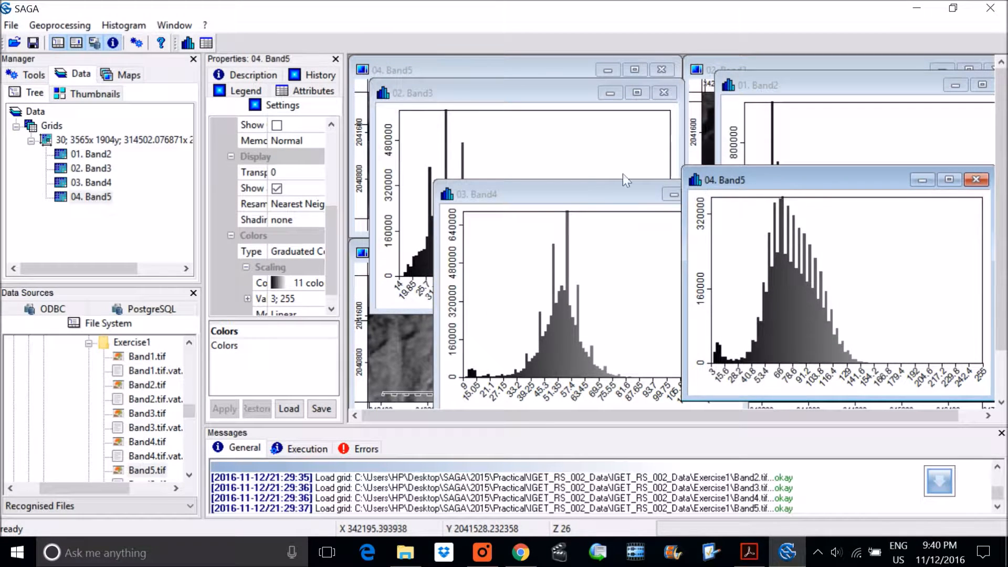
{"action": "left_click_drag", "start_coordinate": [594, 188], "coordinate": [542, 156]}
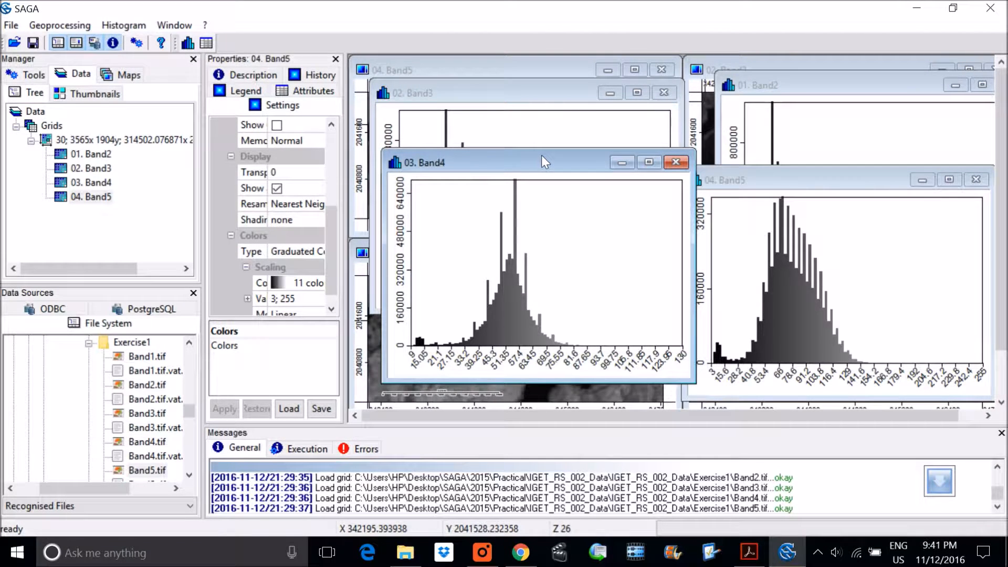
Switch to File Explorer and look at the files in the Exercise2 folder of IGET_RS_002_Data
{"action": "left_click", "coordinate": [406, 552]}
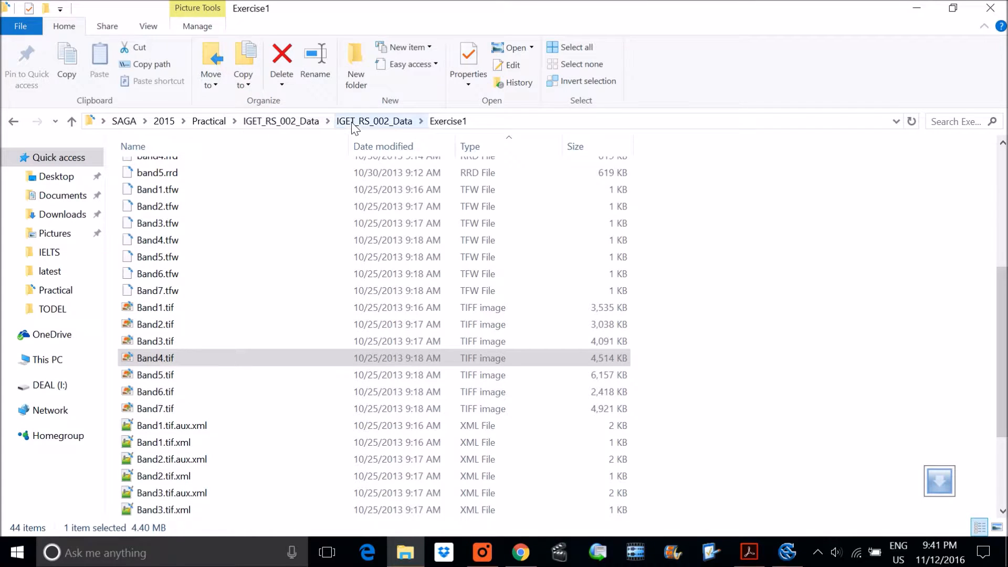
{"action": "left_click", "coordinate": [374, 121]}
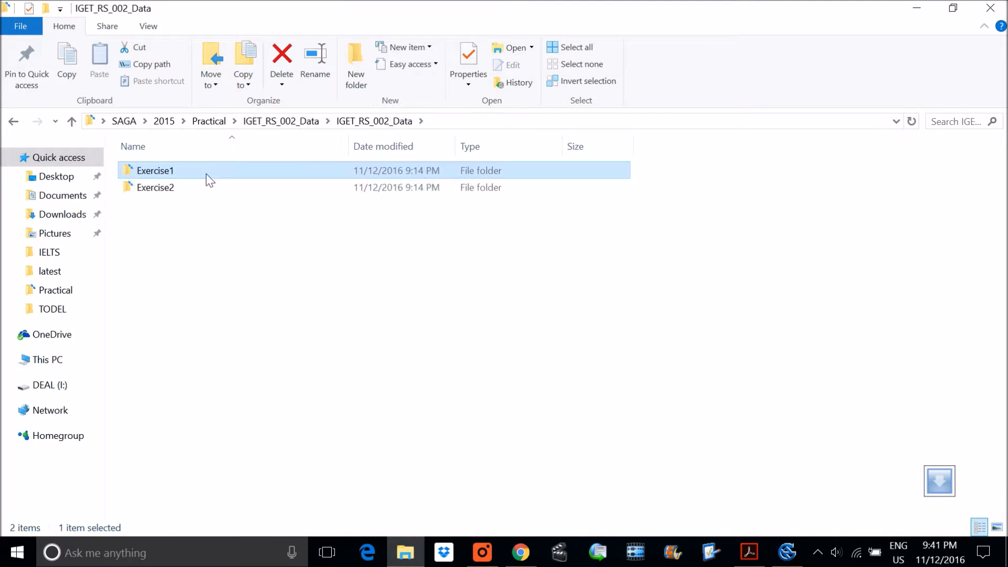
{"action": "double_click", "coordinate": [180, 188]}
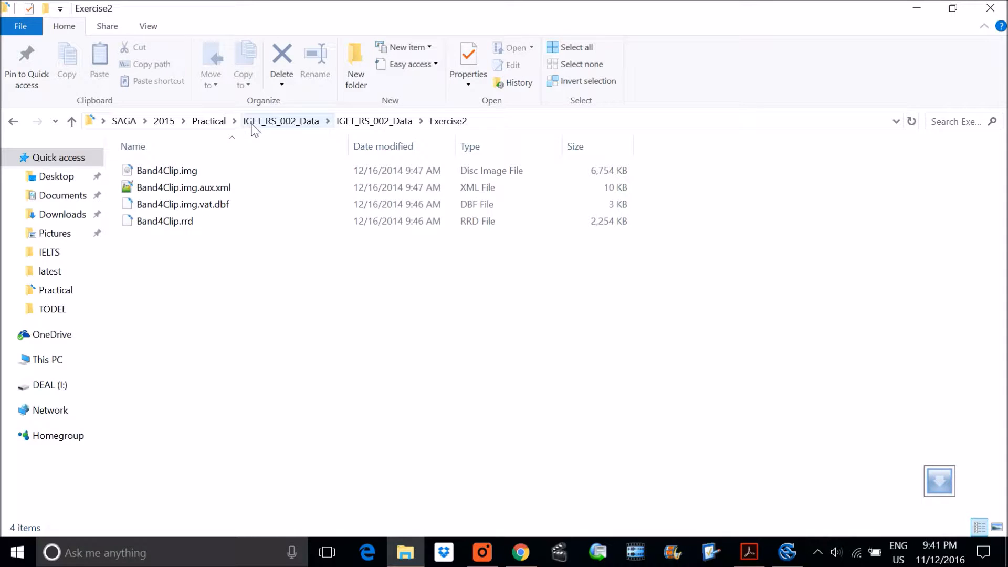
Return to SAGA and load Band4Clip.img from the Exercise2 folder as a grid, listing all file types
{"action": "left_click", "coordinate": [787, 552]}
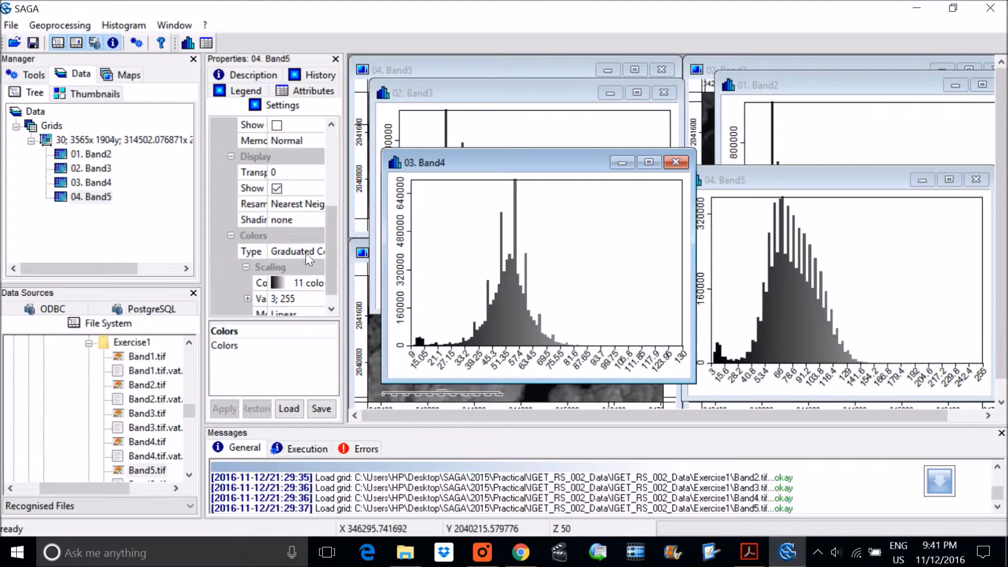
{"action": "left_click", "coordinate": [11, 24]}
{"action": "mouse_move", "coordinate": [62, 151]}
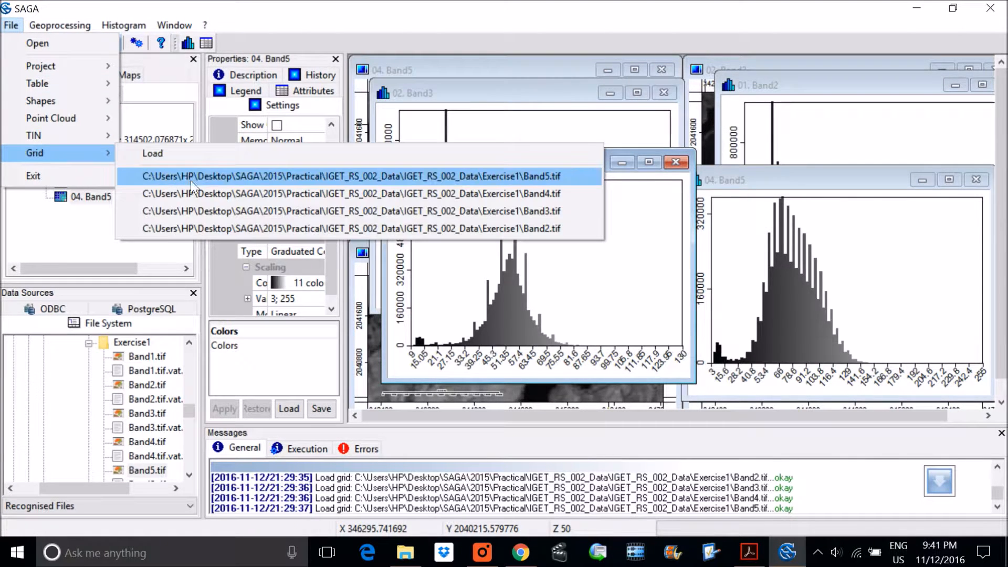
{"action": "left_click", "coordinate": [150, 153]}
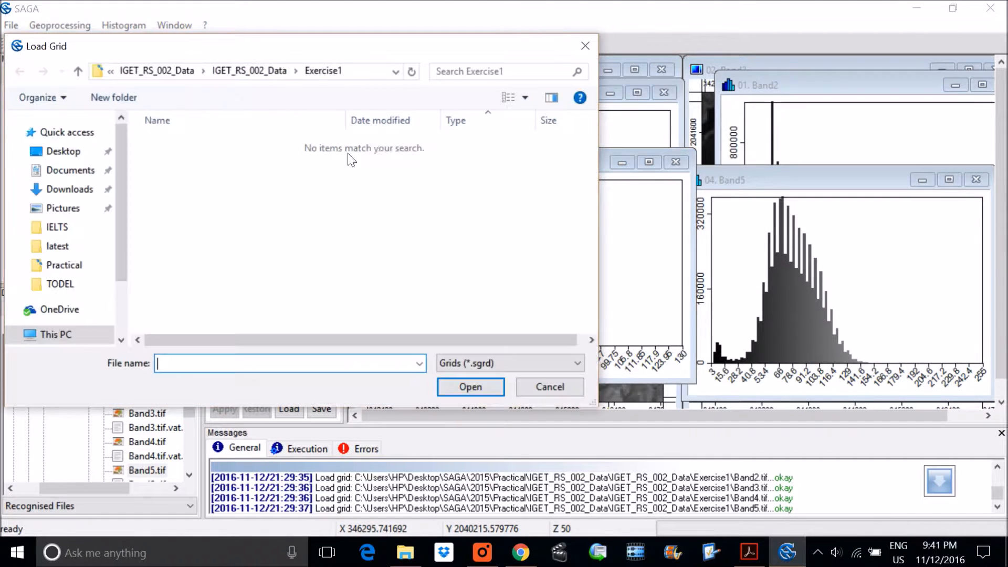
{"action": "left_click", "coordinate": [250, 73]}
{"action": "double_click", "coordinate": [181, 160]}
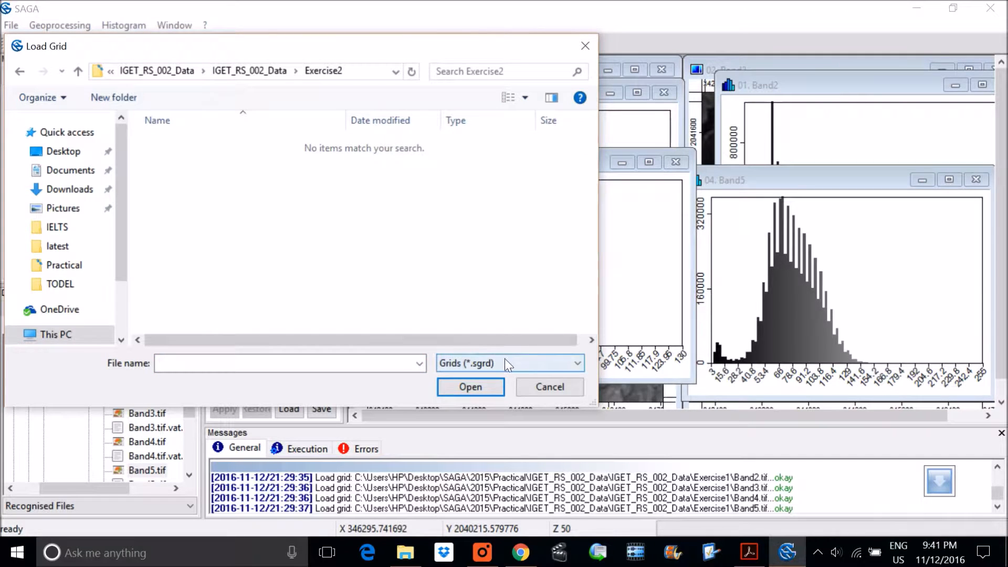
{"action": "left_click", "coordinate": [505, 363]}
{"action": "left_click", "coordinate": [483, 391]}
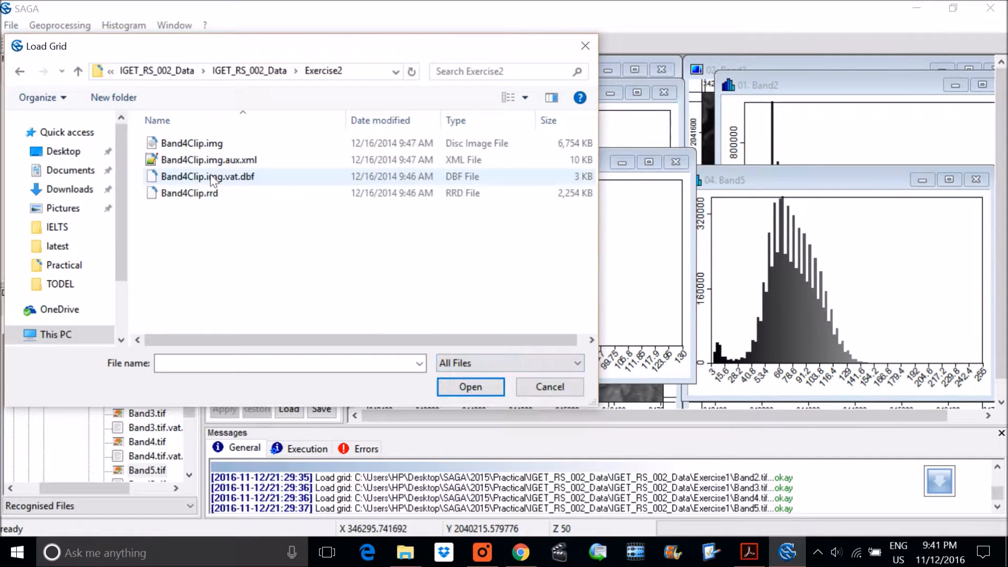
{"action": "double_click", "coordinate": [201, 142]}
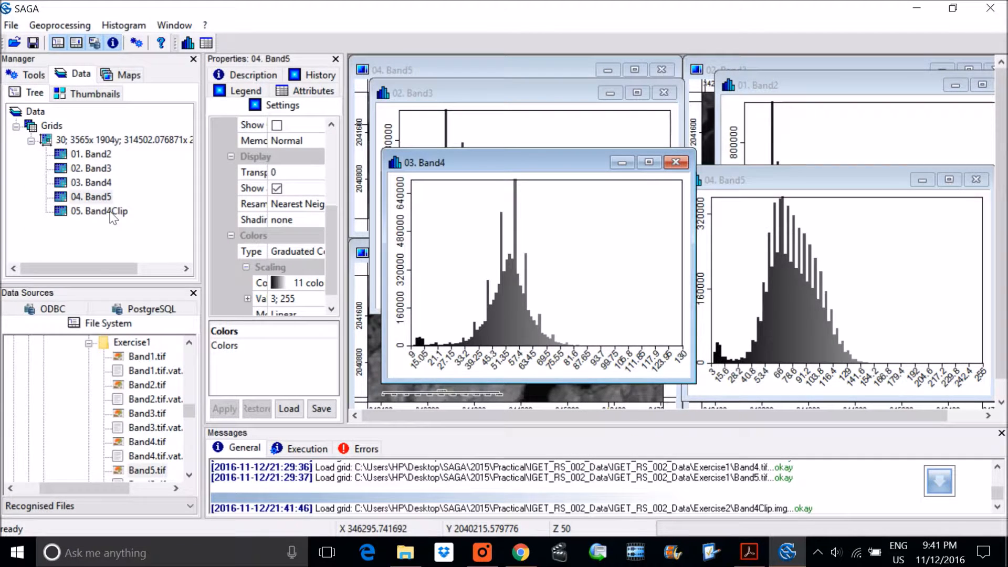
Display the Band4Clip grid in a new map and shift its window slightly
{"action": "double_click", "coordinate": [112, 212]}
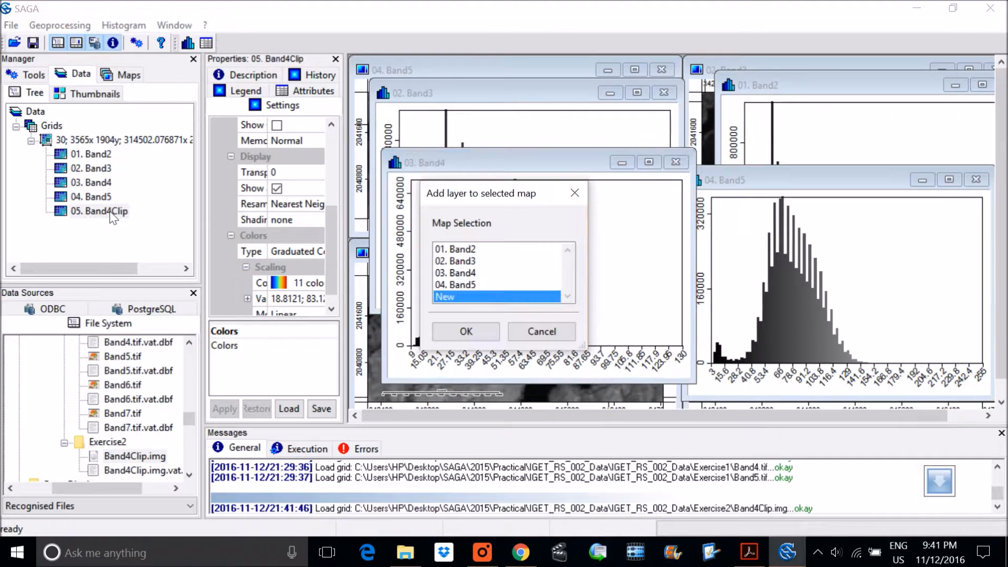
{"action": "left_click", "coordinate": [472, 330]}
{"action": "left_click_drag", "start_coordinate": [555, 89], "coordinate": [565, 73]}
{"action": "left_click_drag", "start_coordinate": [690, 295], "coordinate": [846, 372]}
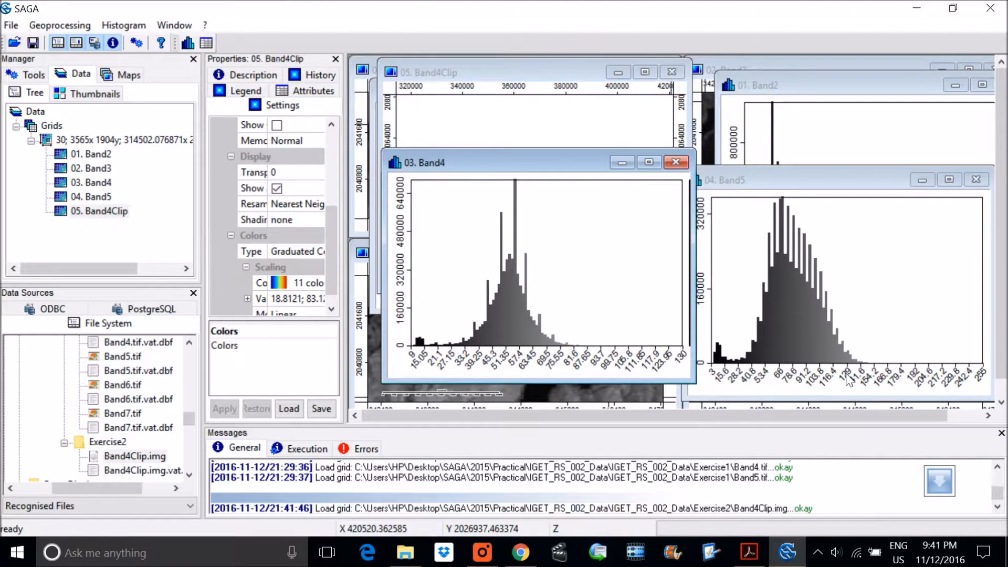
Stretch Band4Clip to a value range of about 16.5 to 75.4 on its histogram and bring its map window forward
{"action": "right_click", "coordinate": [111, 210]}
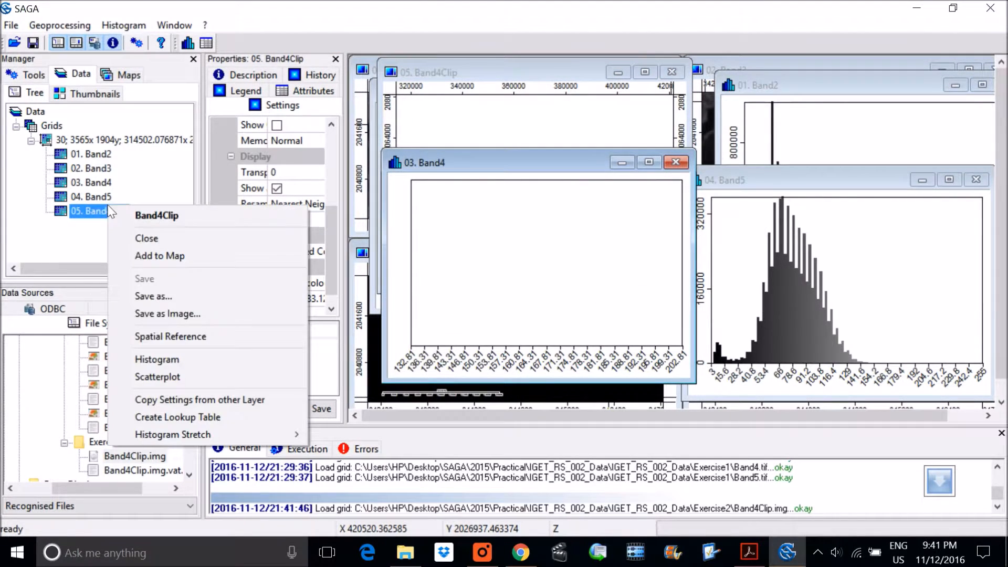
{"action": "left_click", "coordinate": [172, 354]}
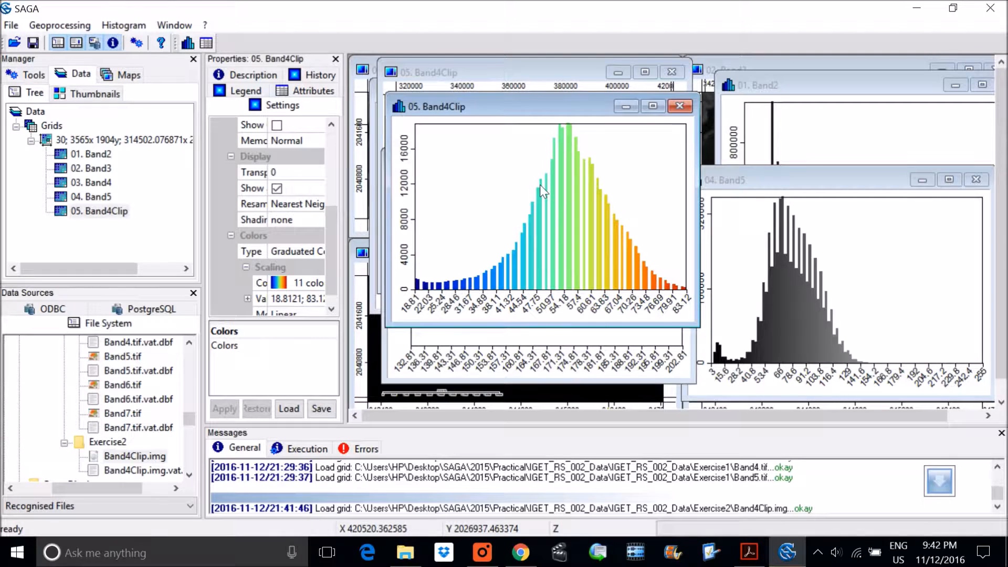
{"action": "left_click", "coordinate": [563, 208]}
{"action": "right_click", "coordinate": [505, 189]}
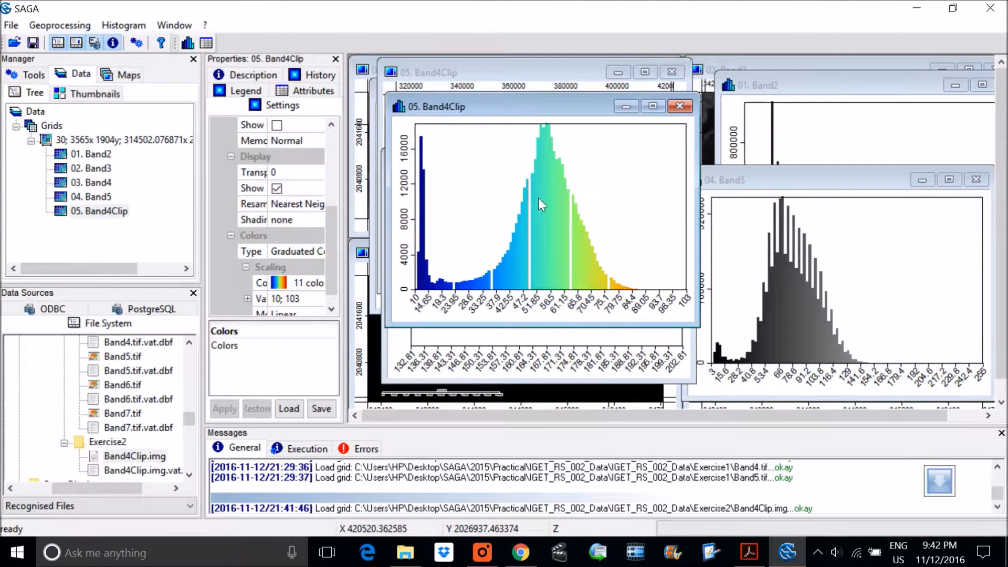
{"action": "left_click_drag", "start_coordinate": [434, 210], "coordinate": [606, 216]}
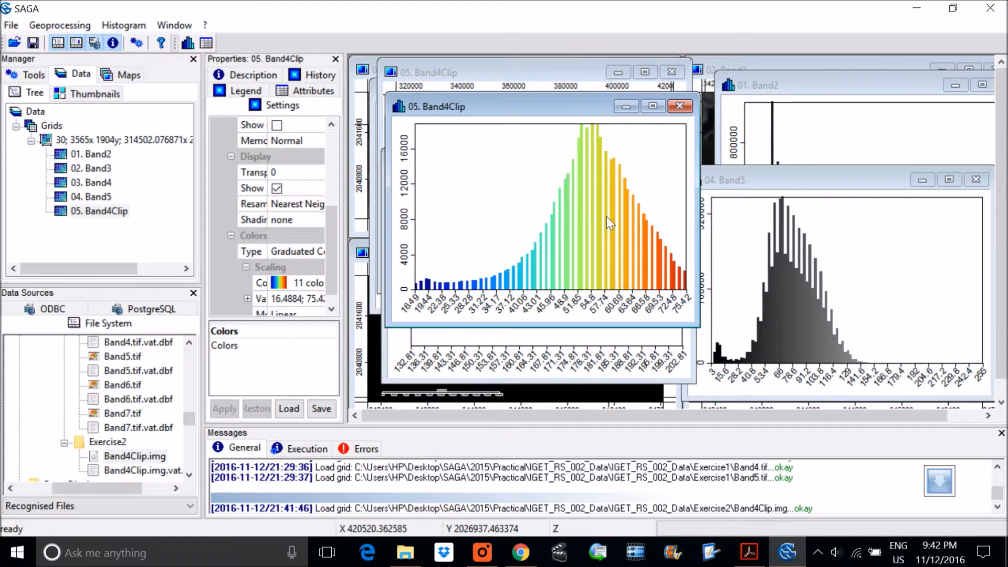
{"action": "left_click_drag", "start_coordinate": [451, 74], "coordinate": [516, 87]}
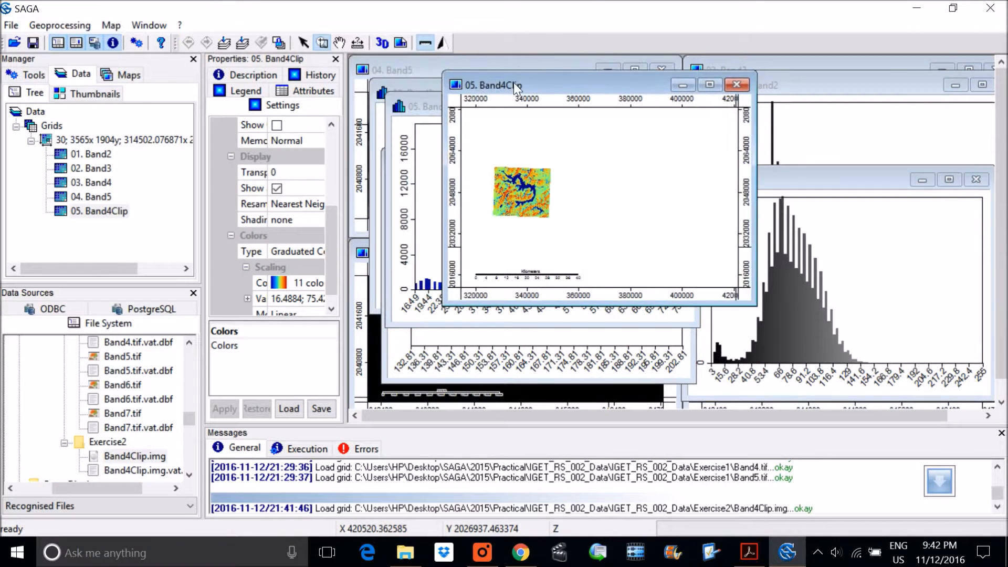
{"action": "left_click", "coordinate": [401, 87]}
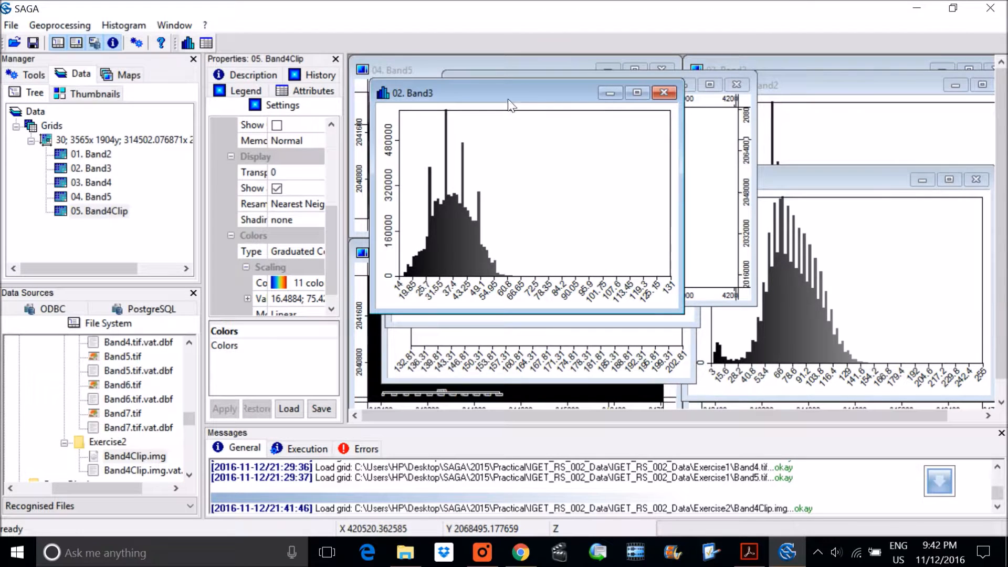
{"action": "right_click", "coordinate": [122, 211]}
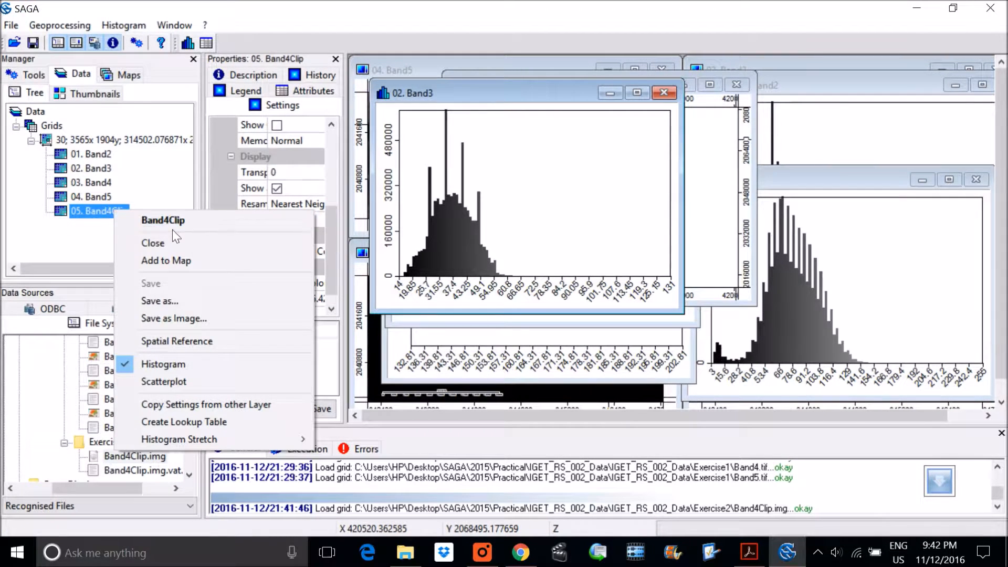
{"action": "left_click", "coordinate": [175, 219]}
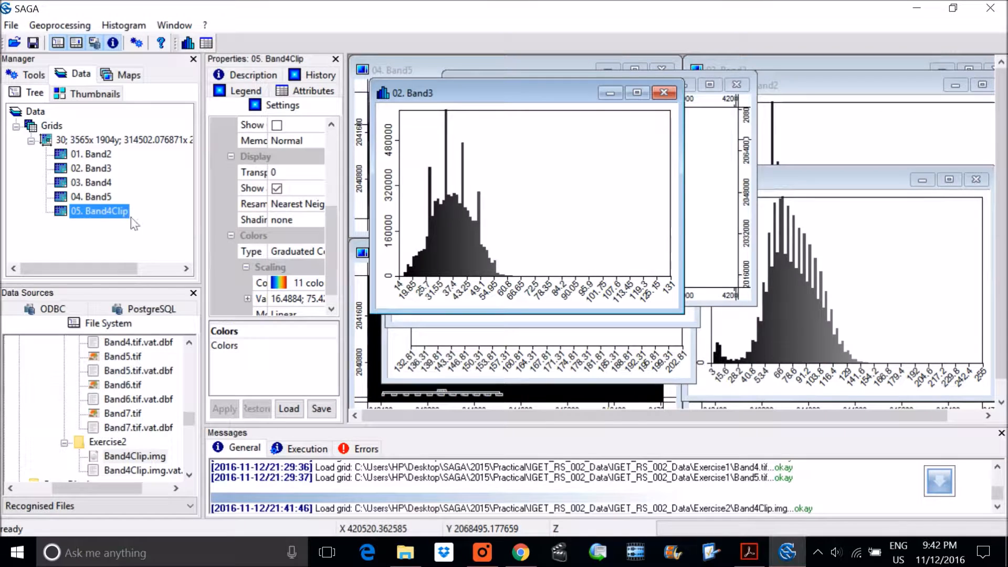
{"action": "right_click", "coordinate": [99, 211]}
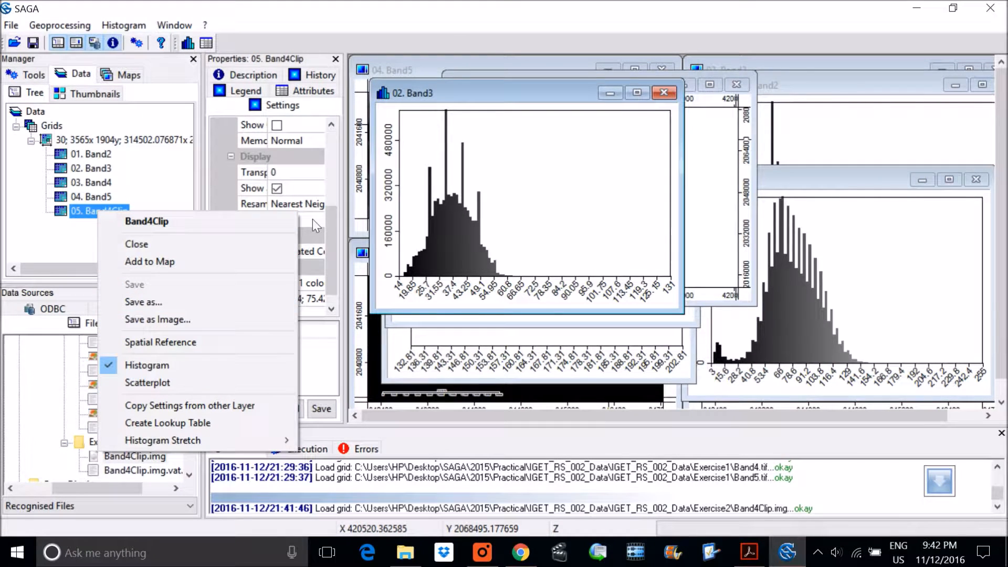
Tile all map and histogram windows horizontally and make the Band4Clip map the active window
{"action": "left_click", "coordinate": [139, 24]}
{"action": "mouse_move", "coordinate": [178, 27]}
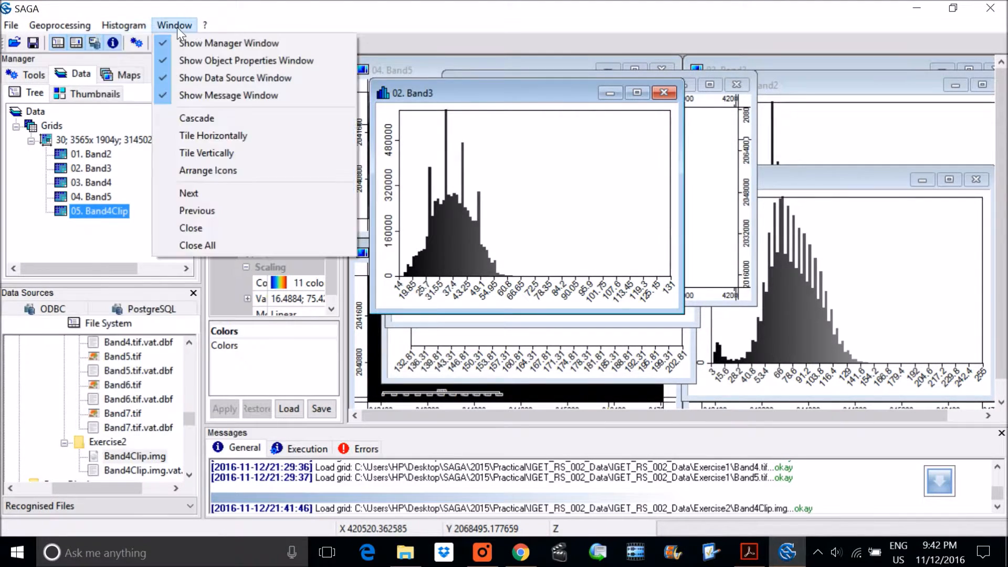
{"action": "left_click", "coordinate": [225, 135]}
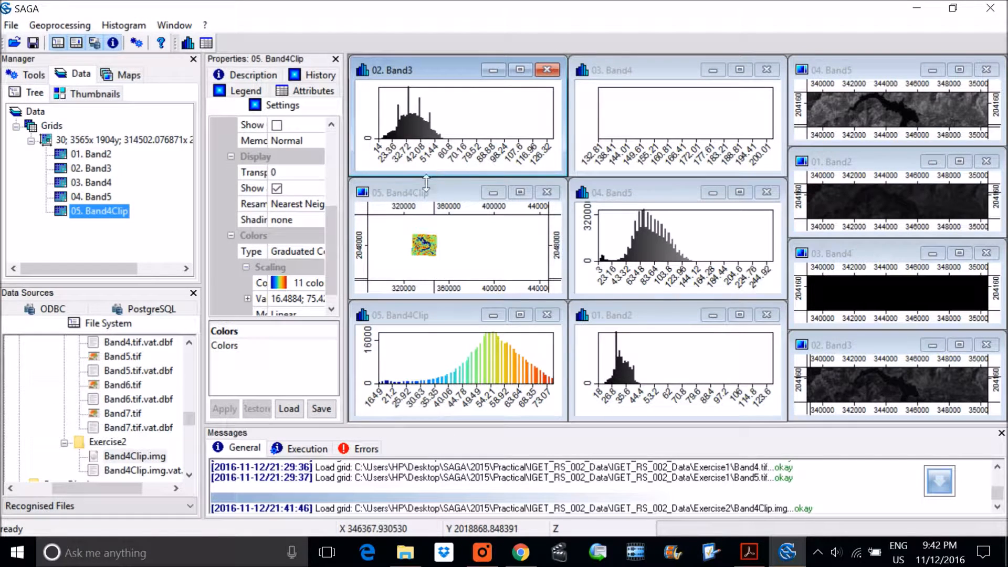
{"action": "left_click", "coordinate": [443, 192]}
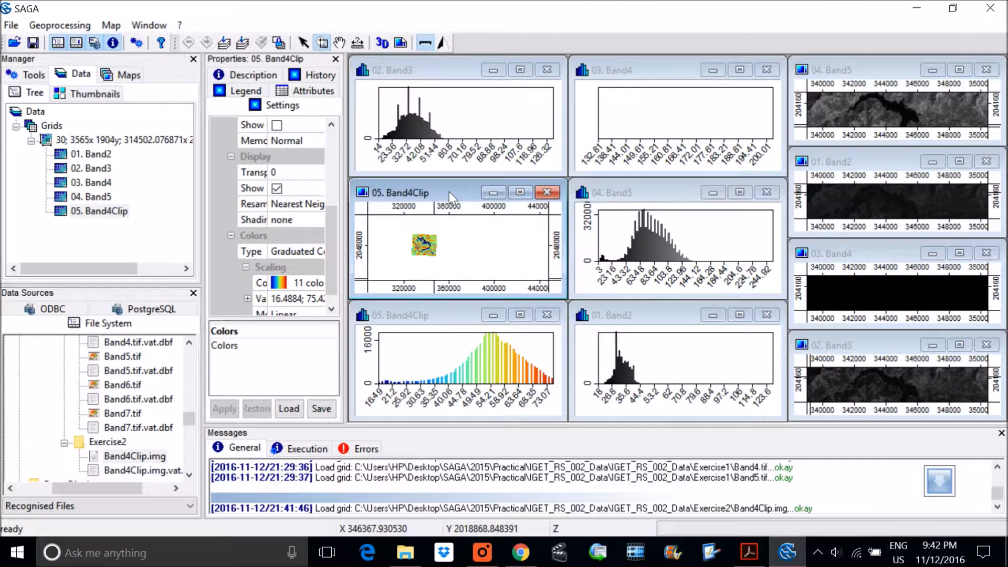
{"action": "right_click", "coordinate": [479, 361]}
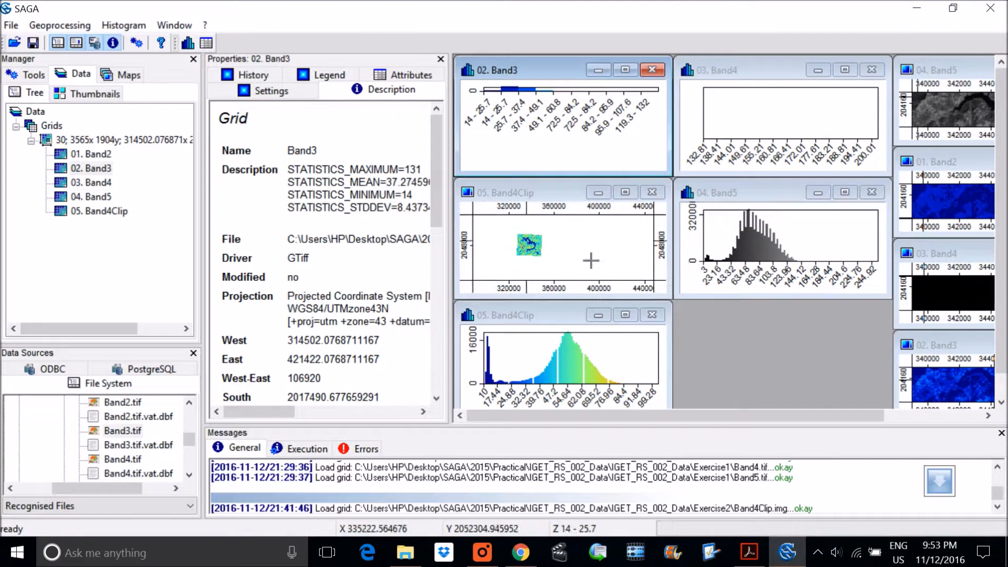
Search the geoprocessing tools by name for "convert" and dismiss the list of matching tools
{"action": "left_click", "coordinate": [91, 27]}
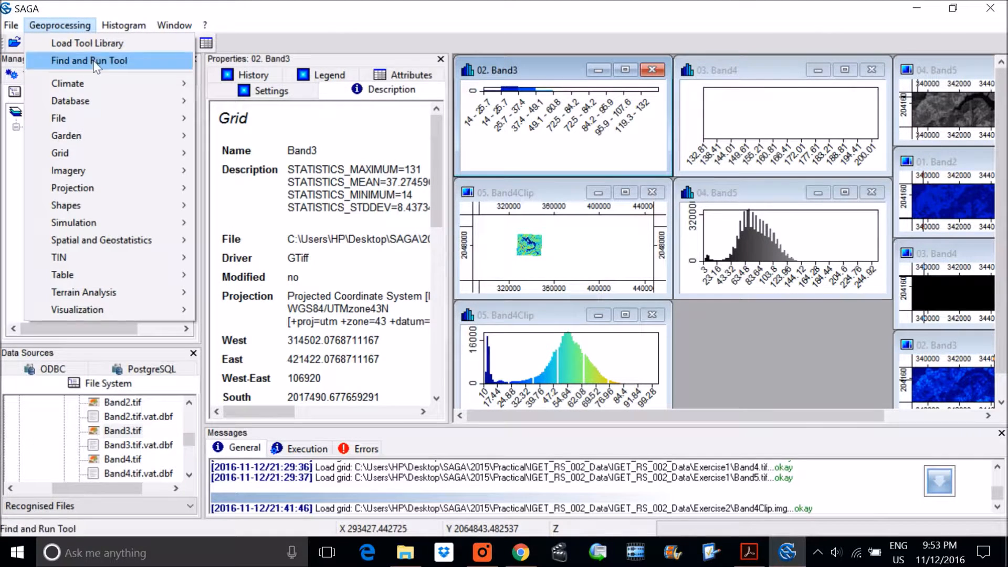
{"action": "mouse_move", "coordinate": [114, 96]}
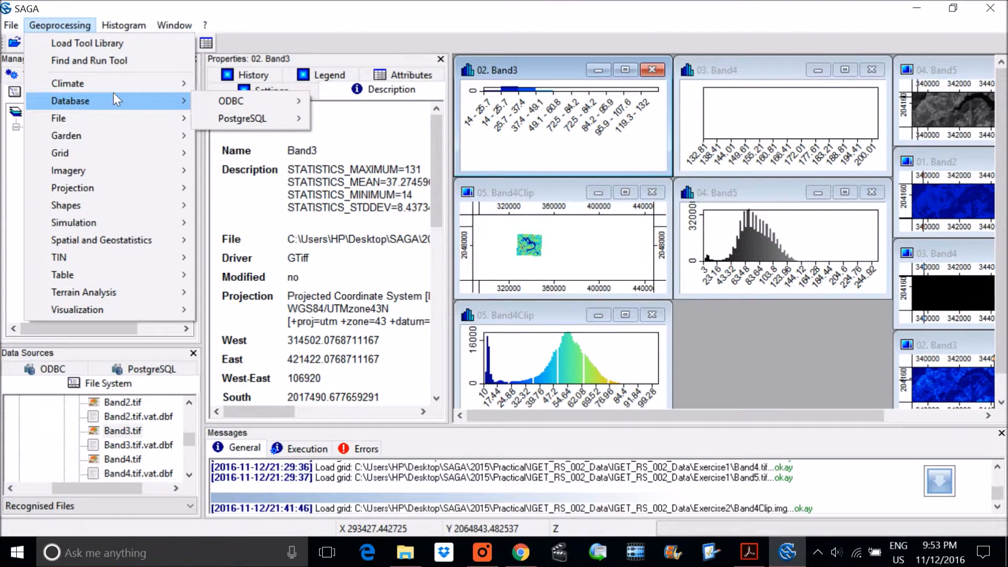
{"action": "left_click", "coordinate": [116, 62]}
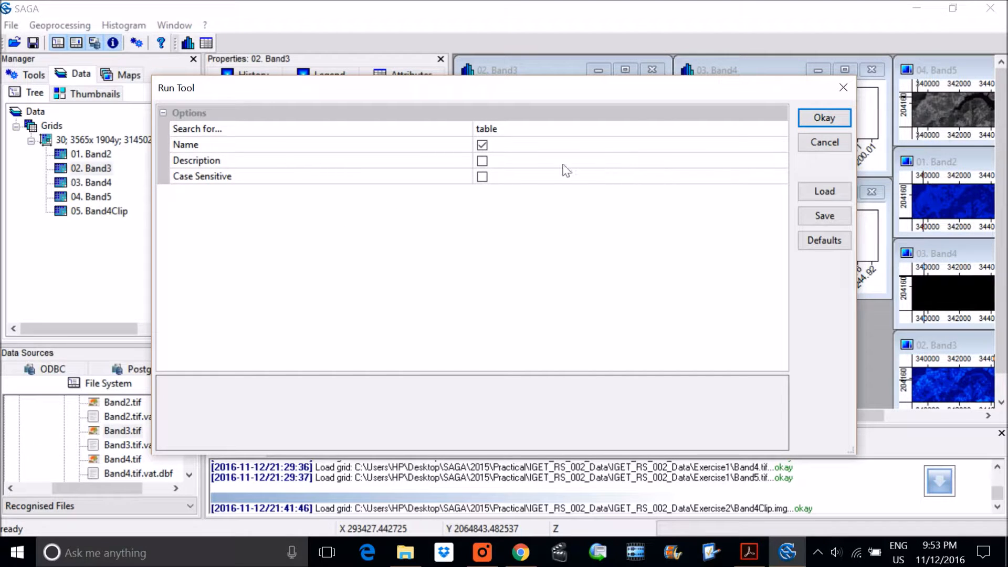
{"action": "left_click", "coordinate": [535, 129]}
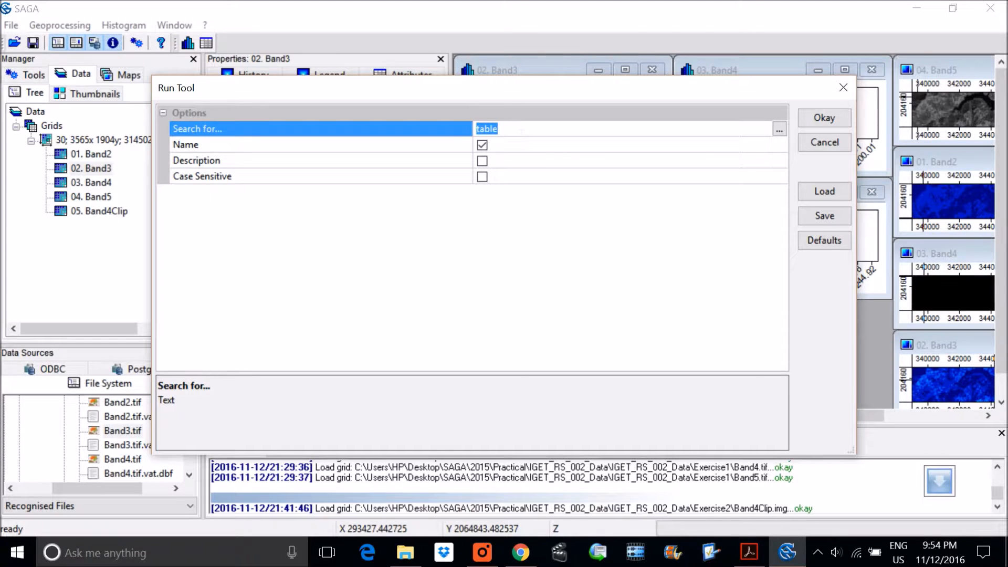
{"action": "type", "text": "convert"}
{"action": "left_click", "coordinate": [832, 116]}
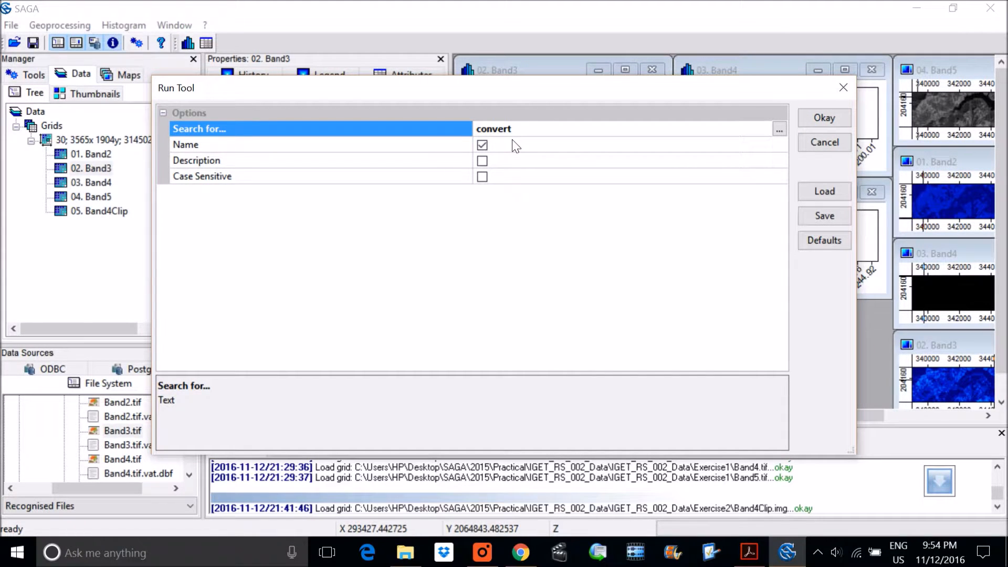
{"action": "left_click", "coordinate": [821, 117]}
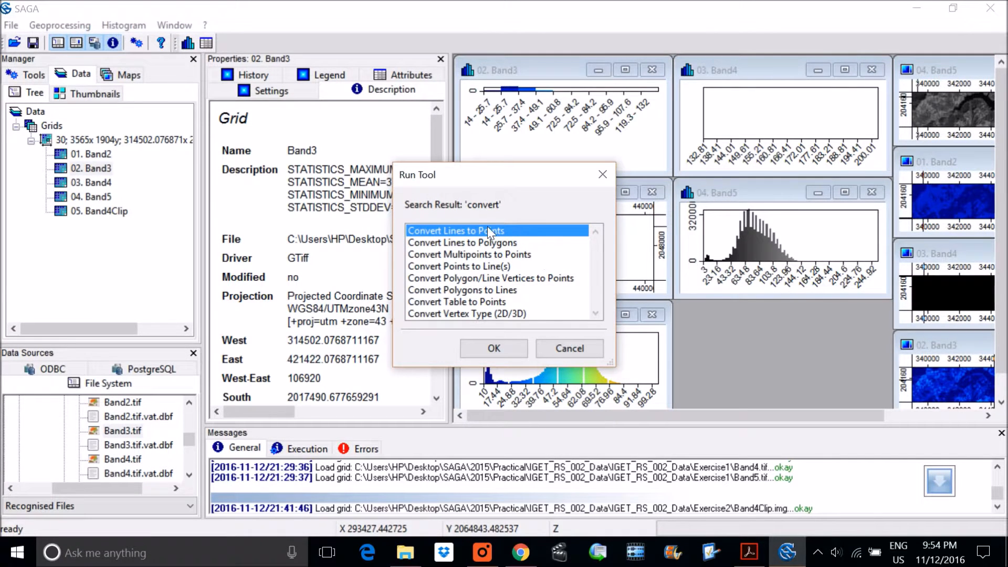
{"action": "left_click", "coordinate": [603, 174]}
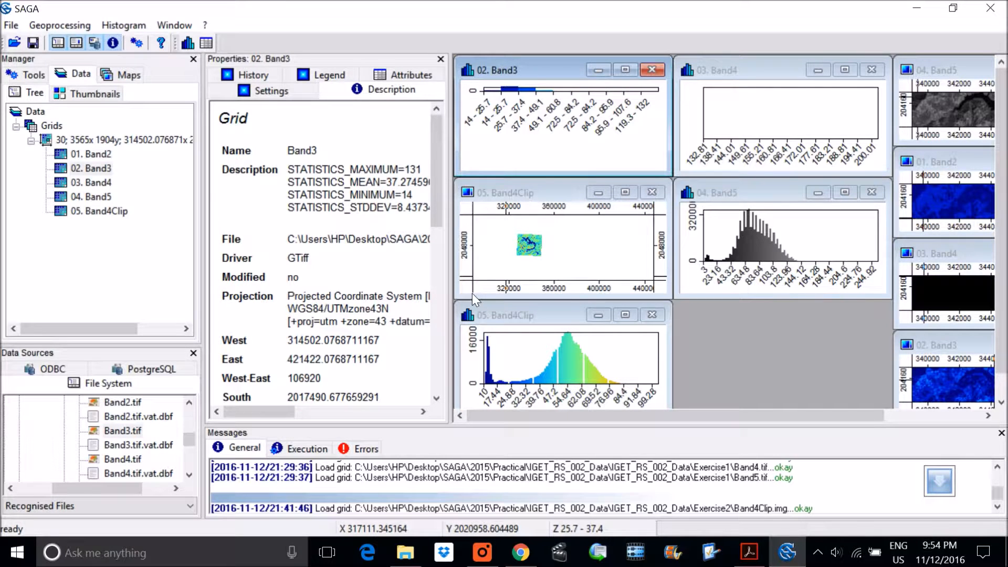
Examine the Band3 grid's description statistics, highlighting the arithmetic mean and the standard deviation
{"action": "scroll", "coordinate": [425, 313], "scroll_direction": "down", "scroll_amount": 2}
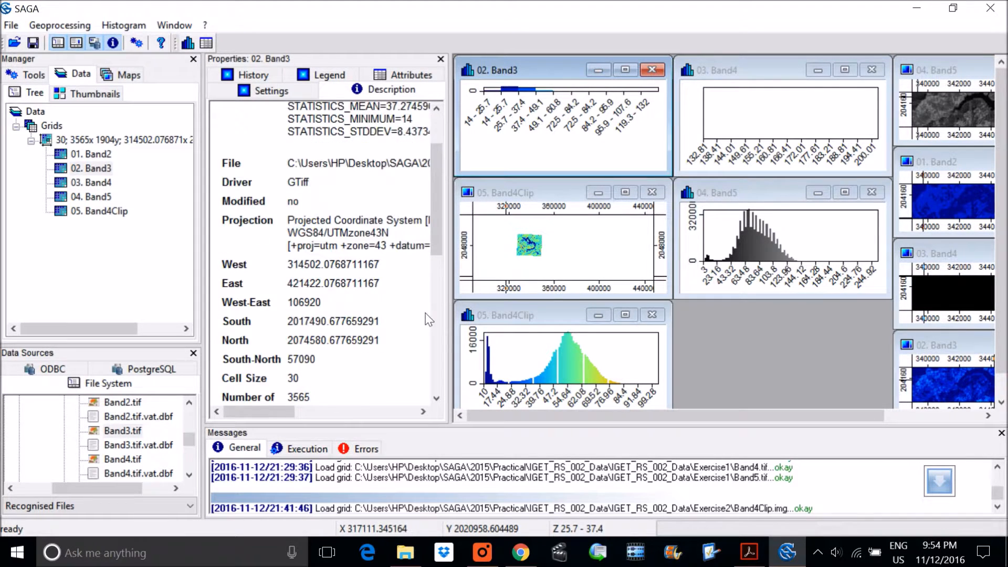
{"action": "scroll", "coordinate": [425, 313], "scroll_direction": "down", "scroll_amount": 9}
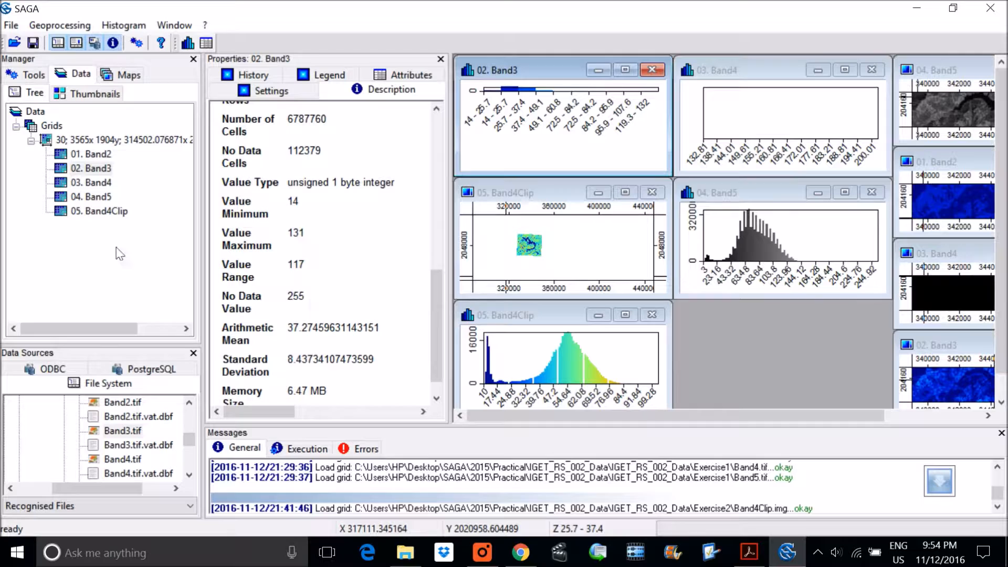
{"action": "left_click_drag", "start_coordinate": [234, 327], "coordinate": [252, 341]}
{"action": "scroll", "coordinate": [260, 360], "scroll_direction": "down", "scroll_amount": 1}
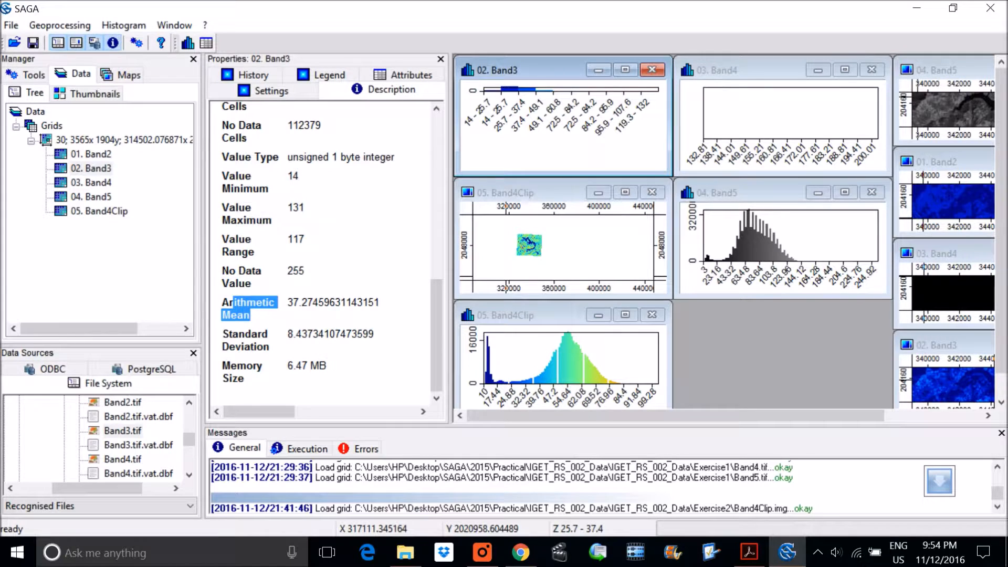
{"action": "left_click", "coordinate": [263, 323]}
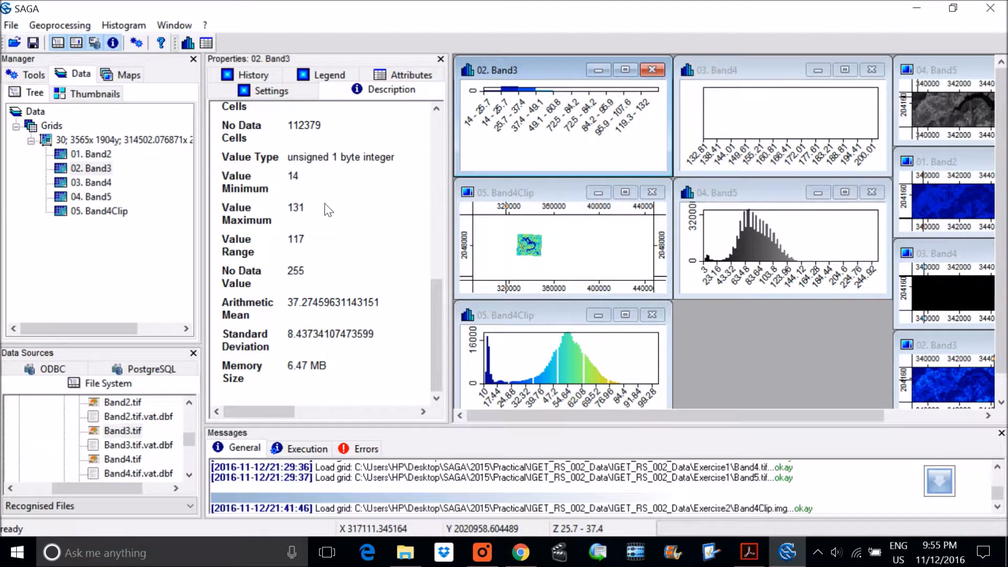
{"action": "left_click_drag", "start_coordinate": [271, 348], "coordinate": [219, 338]}
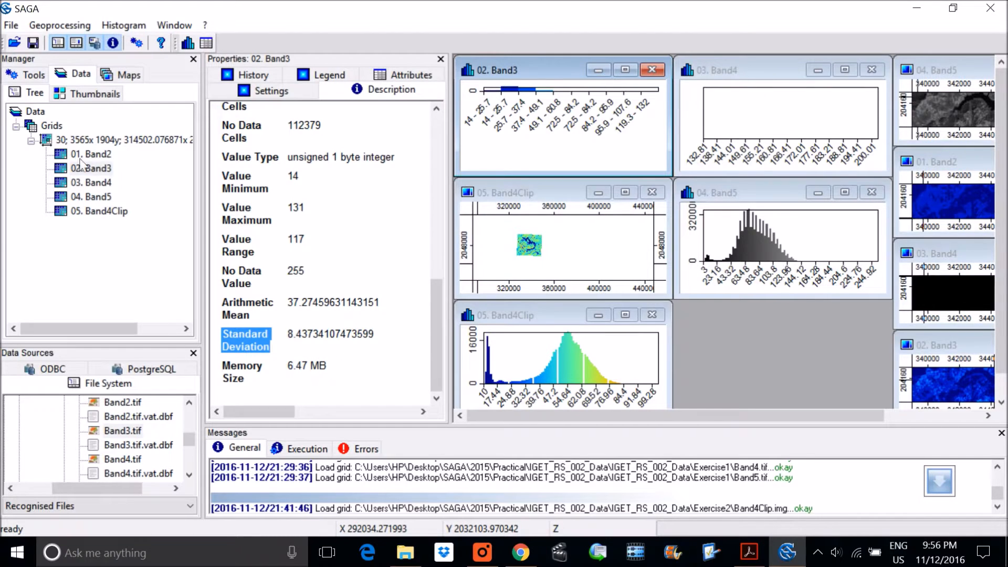
Create a scatterplot of Band3 against the Band4 grid of the 3565x 1904y grid system and reposition its window
{"action": "left_click", "coordinate": [98, 172]}
{"action": "right_click", "coordinate": [98, 173]}
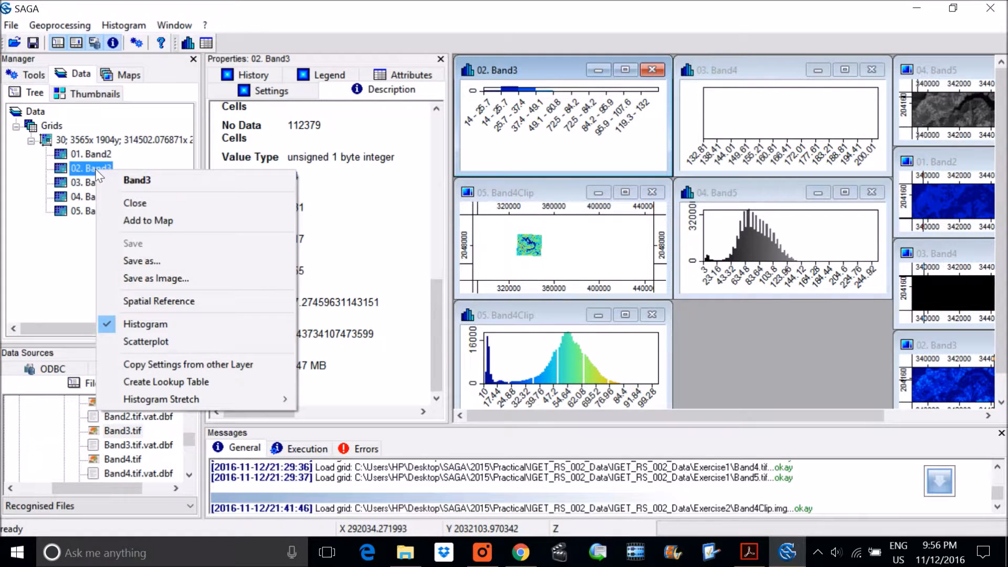
{"action": "left_click", "coordinate": [211, 344]}
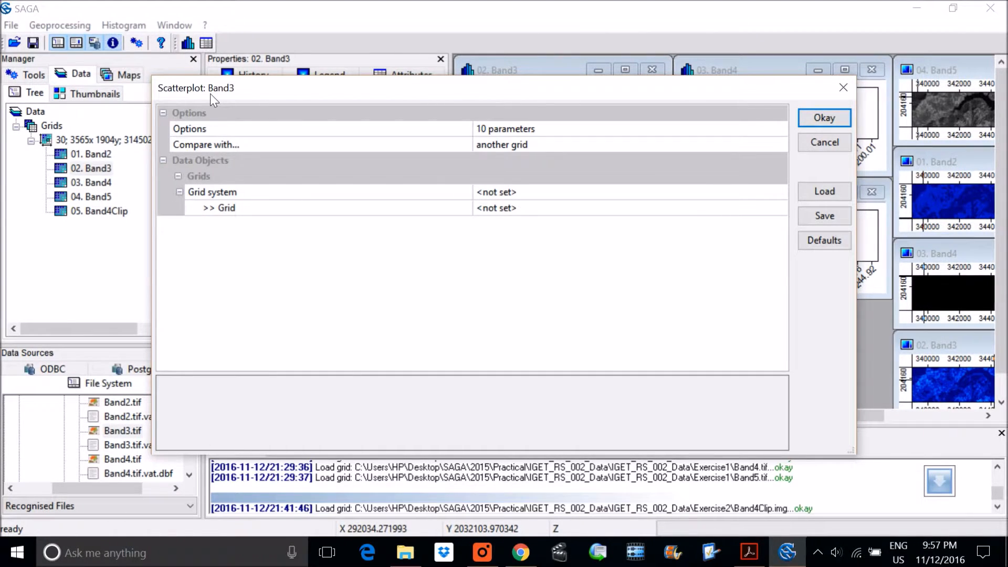
{"action": "left_click", "coordinate": [562, 195]}
{"action": "left_click", "coordinate": [530, 208]}
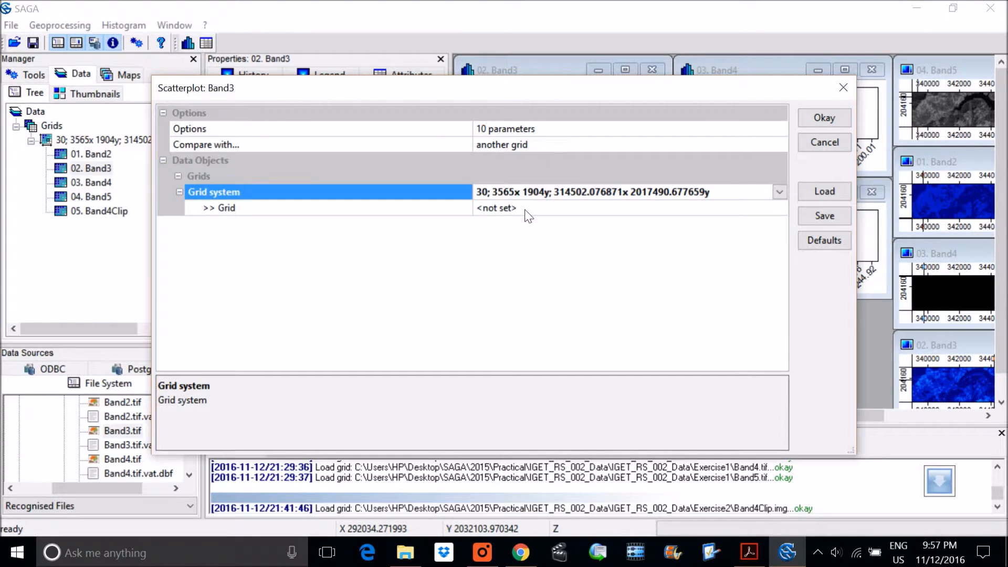
{"action": "left_click", "coordinate": [524, 209]}
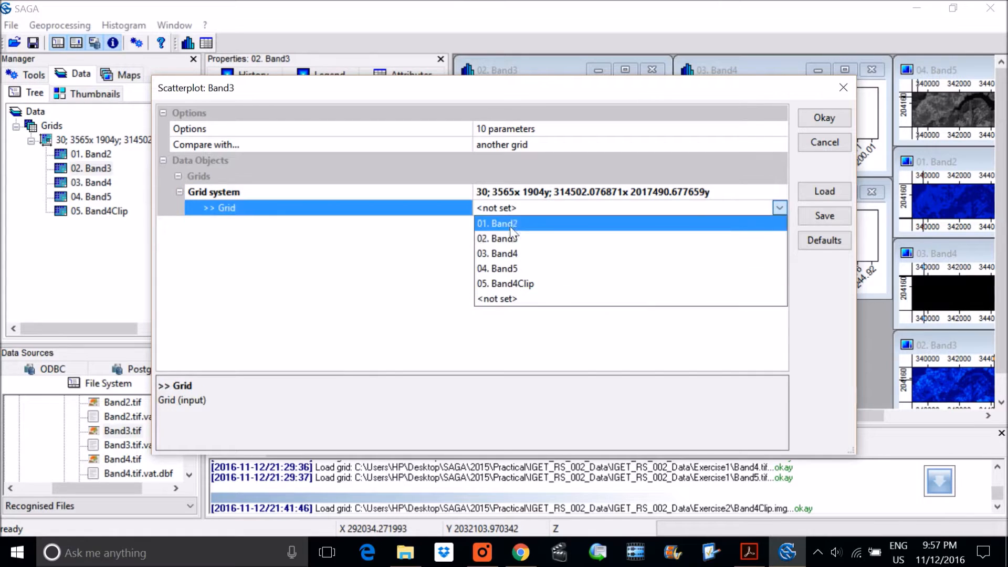
{"action": "left_click", "coordinate": [507, 254]}
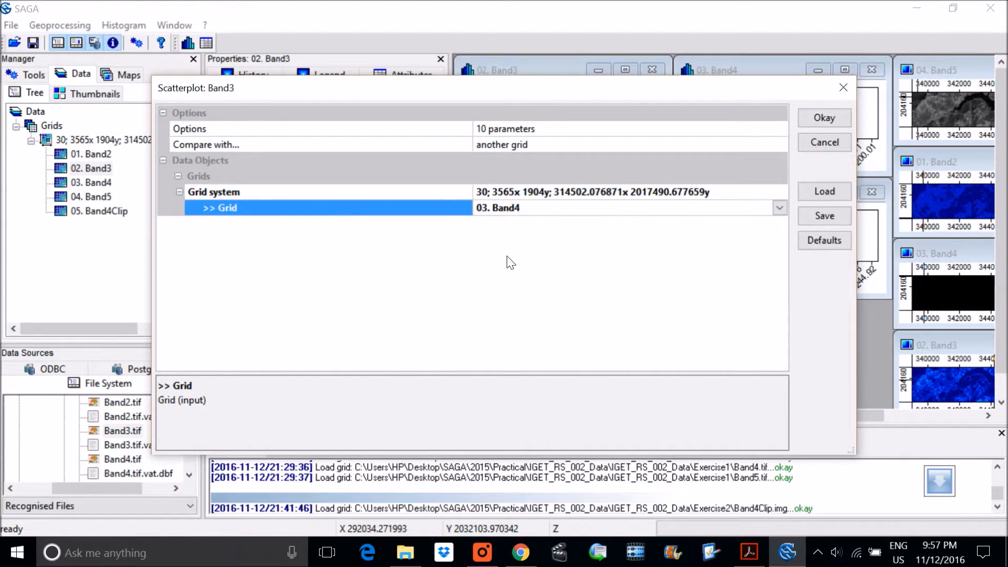
{"action": "left_click", "coordinate": [807, 116]}
{"action": "left_click_drag", "start_coordinate": [645, 125], "coordinate": [644, 89]}
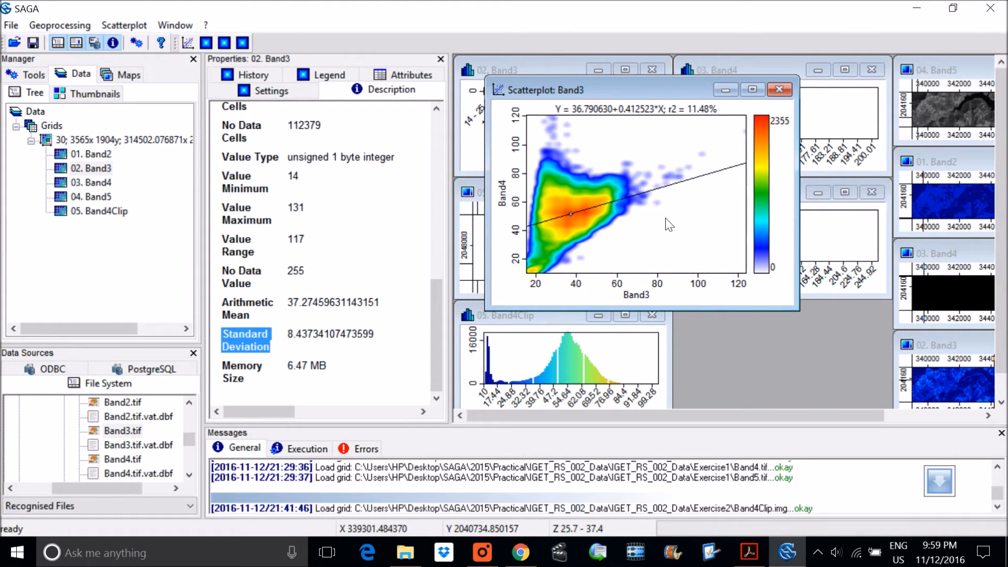
Display the Band4Clip grid in another new map and maximize that map window
{"action": "double_click", "coordinate": [106, 212]}
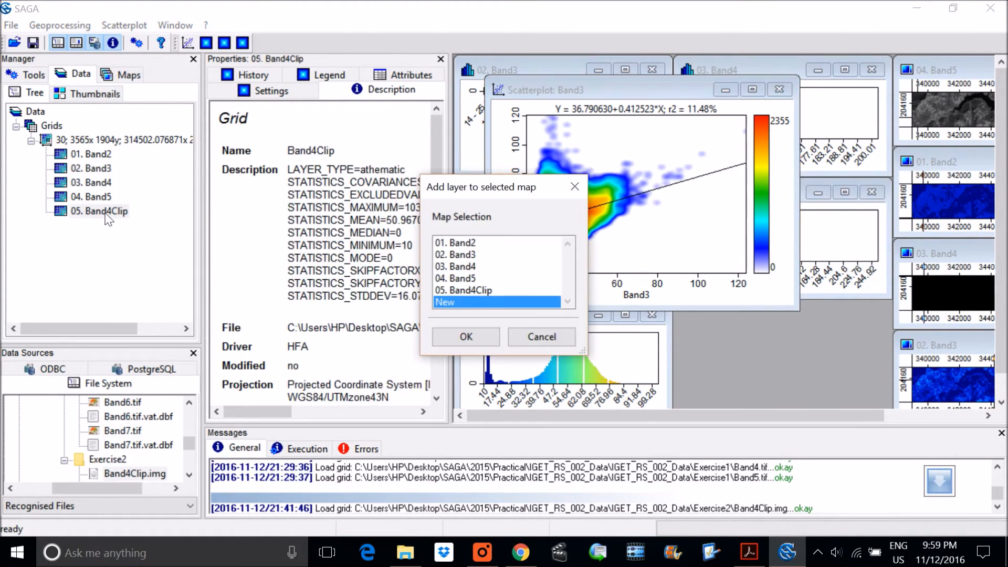
{"action": "left_click", "coordinate": [467, 337]}
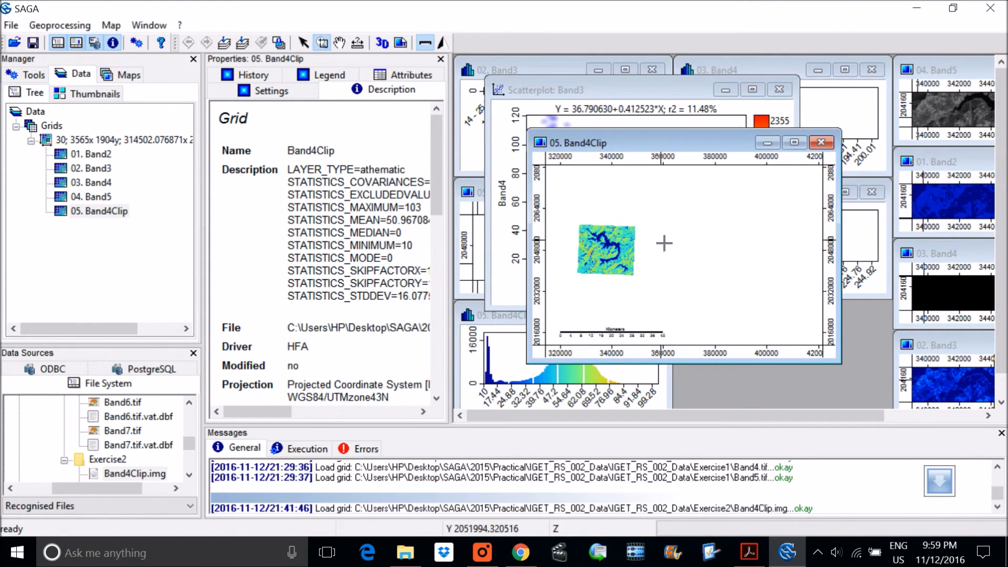
{"action": "double_click", "coordinate": [649, 146]}
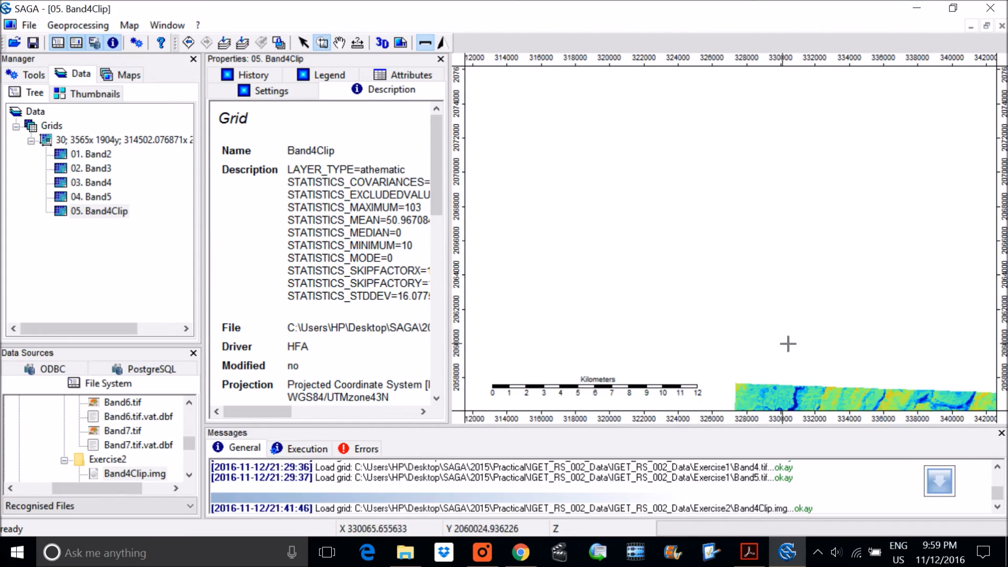
{"action": "scroll", "coordinate": [934, 340], "scroll_direction": "down", "scroll_amount": 4}
{"action": "scroll", "coordinate": [787, 306], "scroll_direction": "up", "scroll_amount": 1}
{"action": "scroll", "coordinate": [606, 293], "scroll_direction": "up", "scroll_amount": 1}
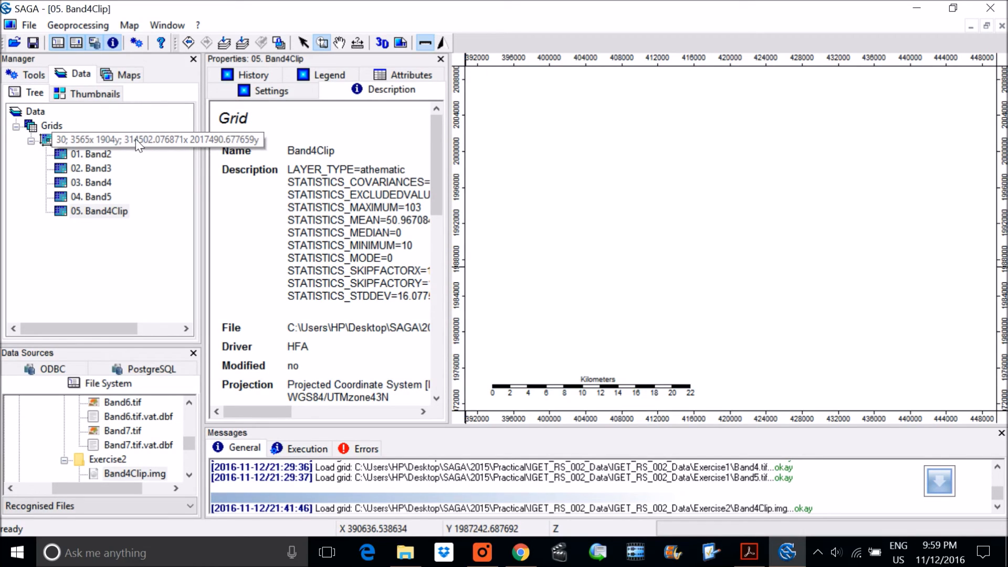
Examine the Band4Clip grid's description down to its value range, arithmetic mean and standard deviation
{"action": "scroll", "coordinate": [321, 316], "scroll_direction": "down", "scroll_amount": 8}
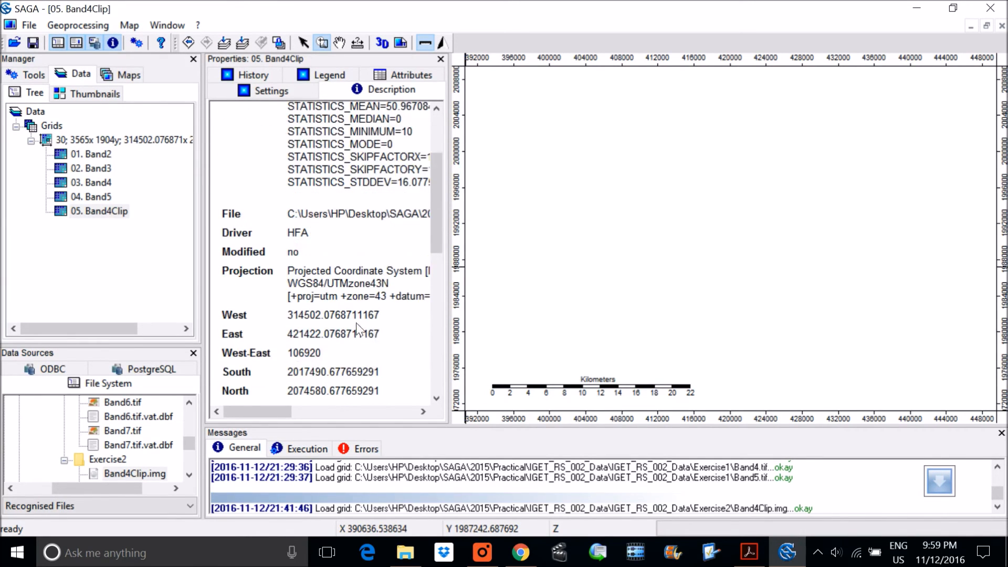
{"action": "scroll", "coordinate": [322, 319], "scroll_direction": "down", "scroll_amount": 3}
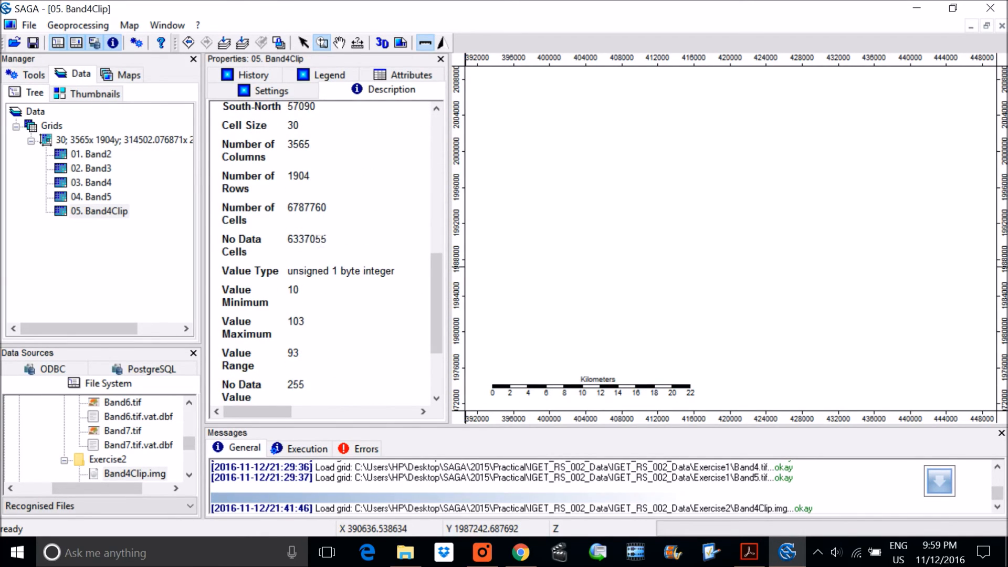
{"action": "scroll", "coordinate": [310, 226], "scroll_direction": "down", "scroll_amount": 3}
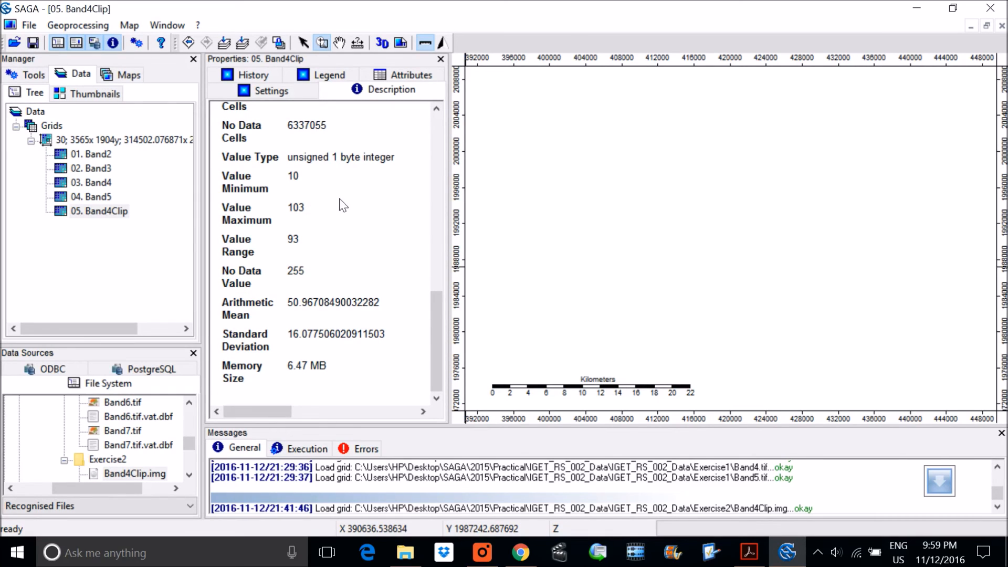